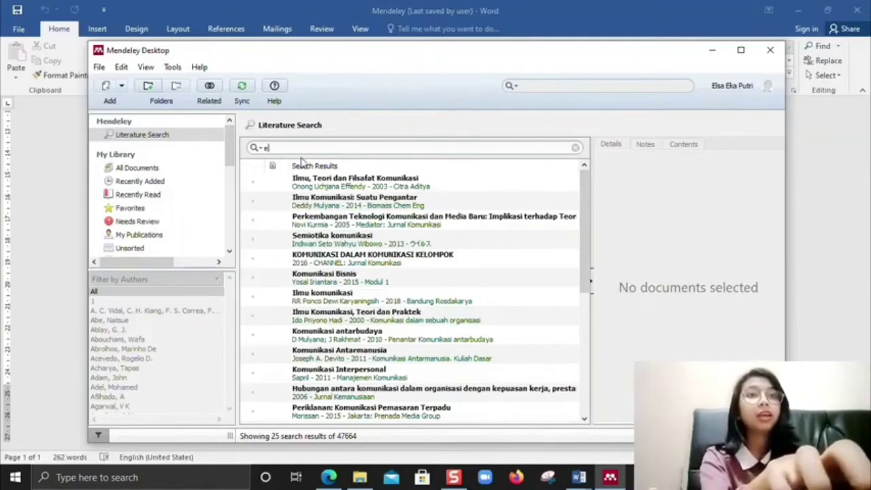
Search the literature catalogue for "komunikasi".
{"action": "key", "text": "BackSpace"}
{"action": "type", "text": "komunikasi"}
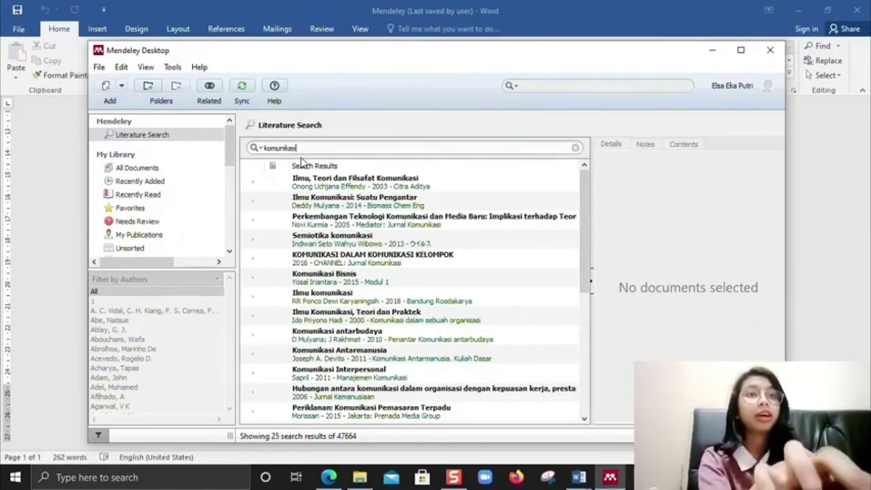
{"action": "key", "text": "Return"}
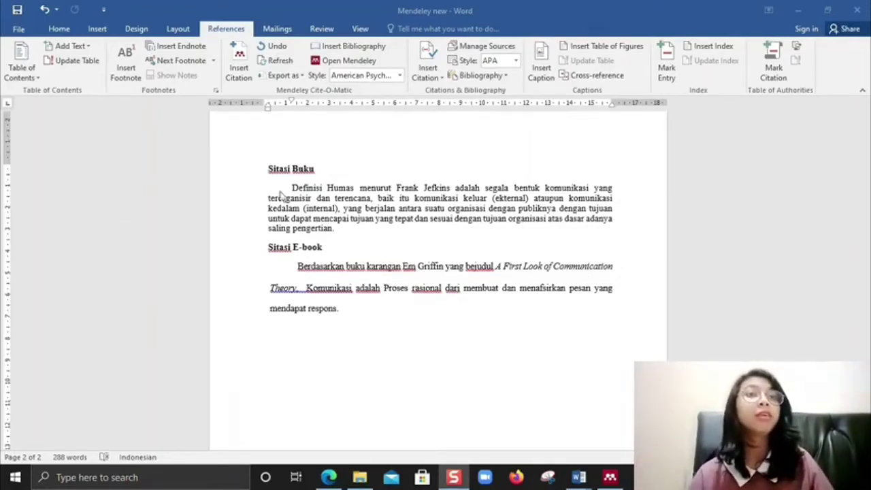
From a citation at the end of the Sitasi Buku paragraph, switch to Mendeley and start a manual entry of type Book in the Kualitatif folder.
{"action": "left_click", "coordinate": [335, 230]}
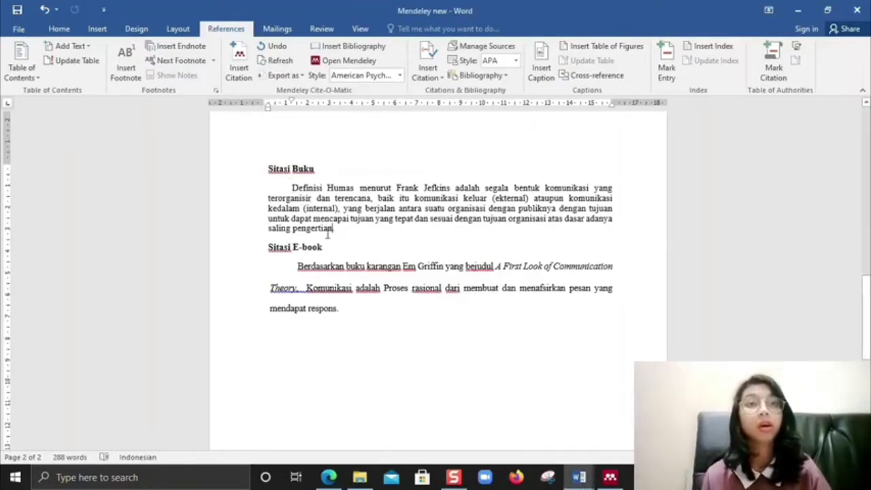
{"action": "left_click", "coordinate": [239, 72]}
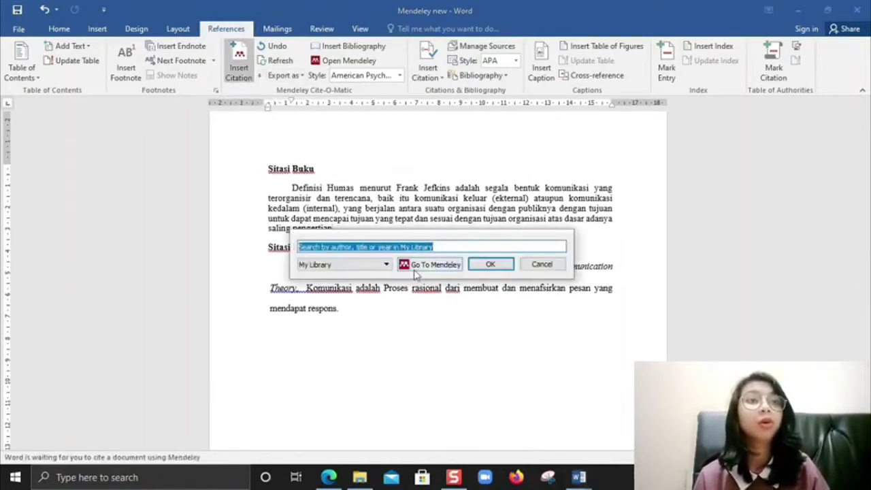
{"action": "left_click", "coordinate": [418, 266]}
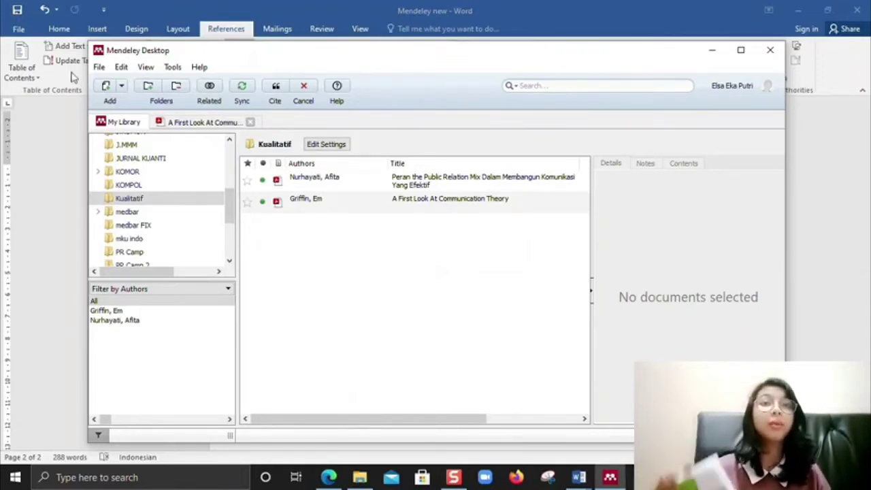
{"action": "left_click", "coordinate": [121, 87]}
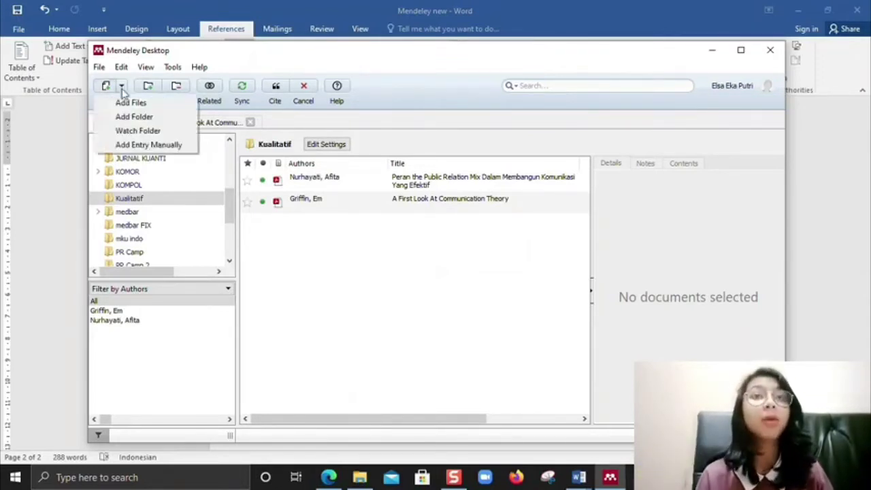
{"action": "left_click", "coordinate": [133, 144]}
{"action": "left_click", "coordinate": [430, 156]}
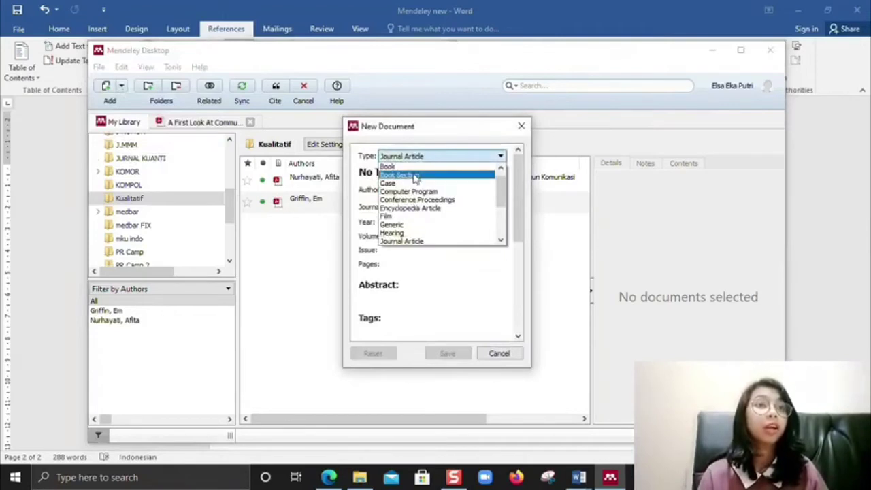
{"action": "left_click", "coordinate": [417, 168]}
Title the new book entry "Praktik Public Relation", enter the author's last and first names, and save it.
{"action": "triple_click", "coordinate": [417, 174]}
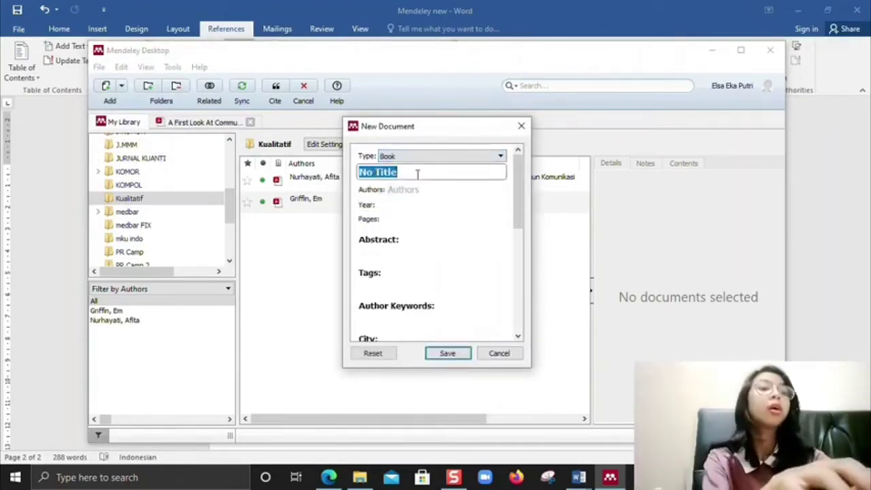
{"action": "type", "text": "Praktik"}
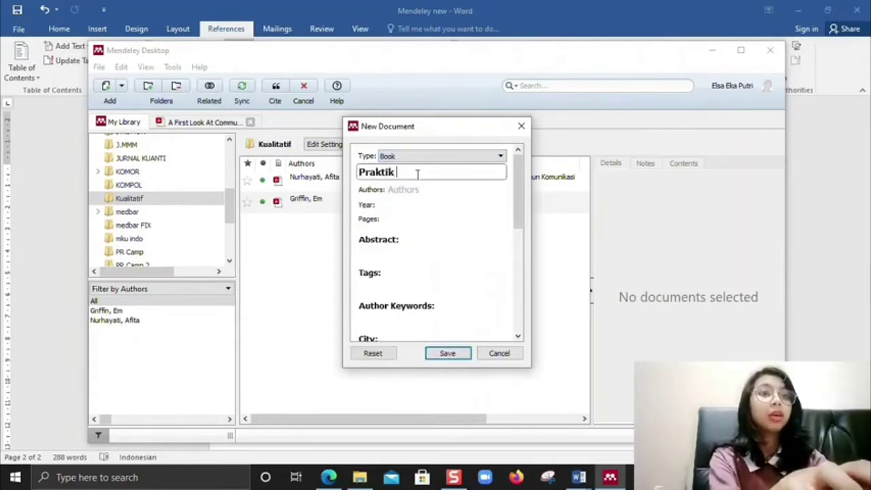
{"action": "type", "text": " Public"}
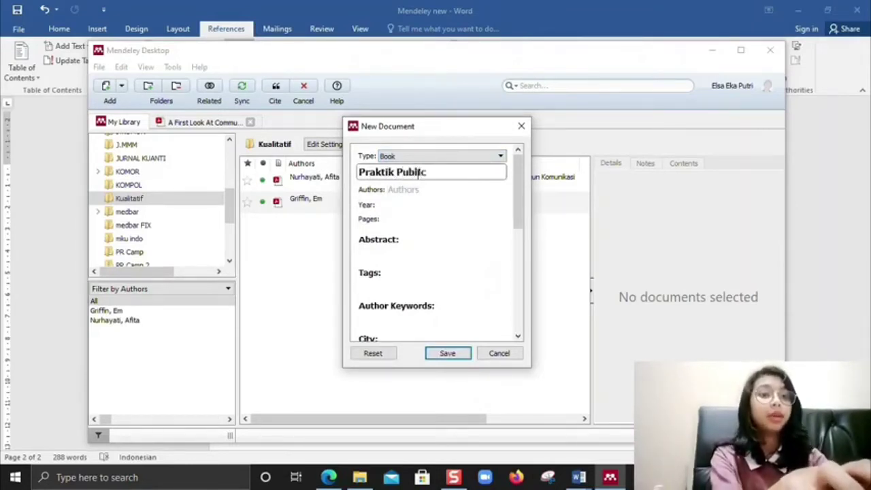
{"action": "type", "text": " Relation"}
{"action": "left_click", "coordinate": [419, 185]}
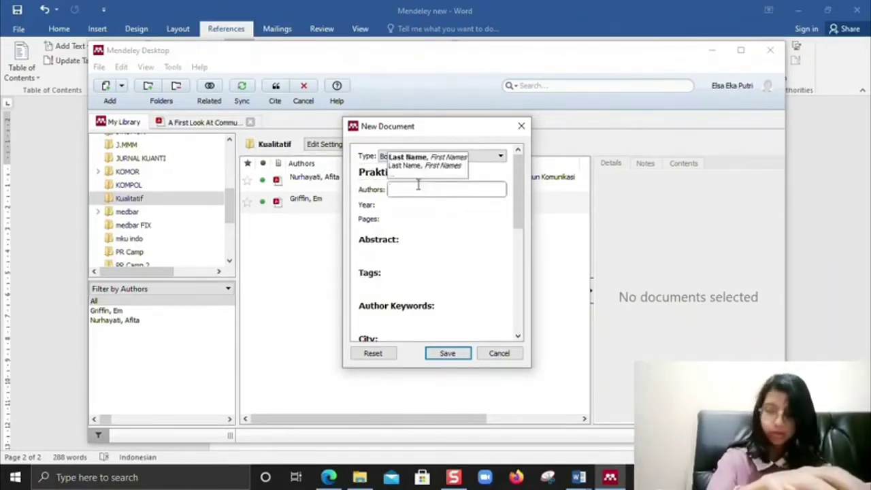
{"action": "type", "text": "Seit"}
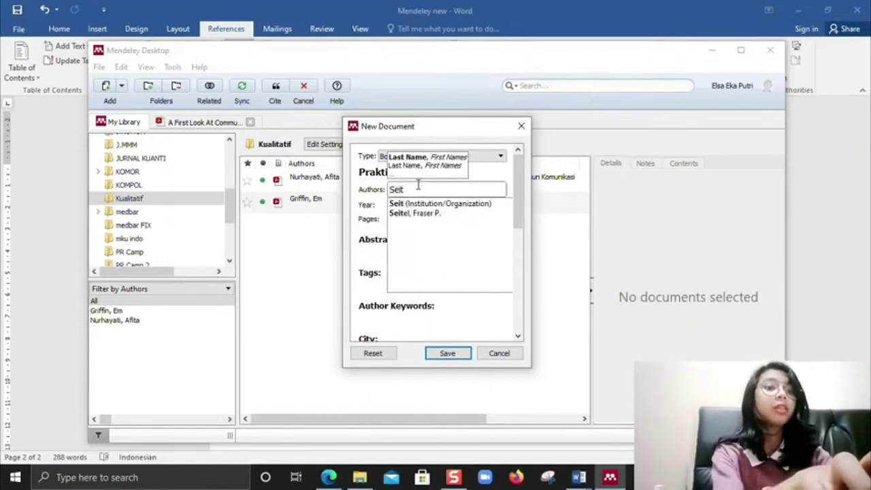
{"action": "type", "text": "el,"}
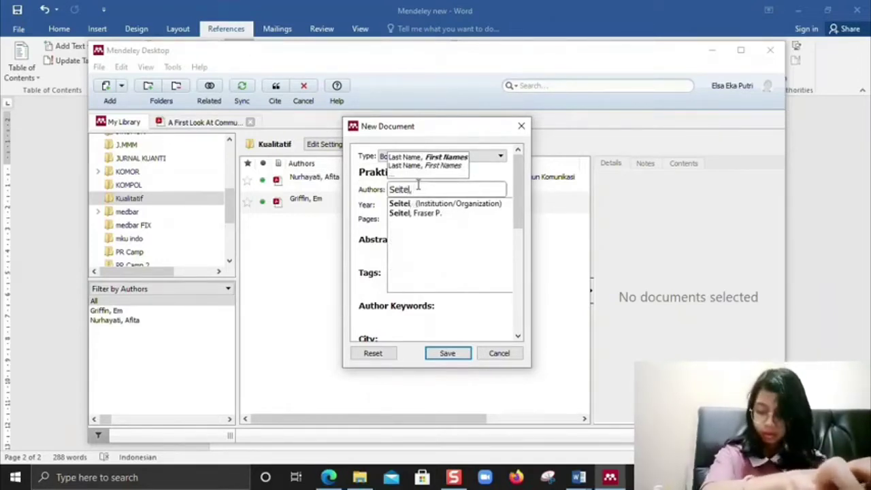
{"action": "type", "text": " Fraser"}
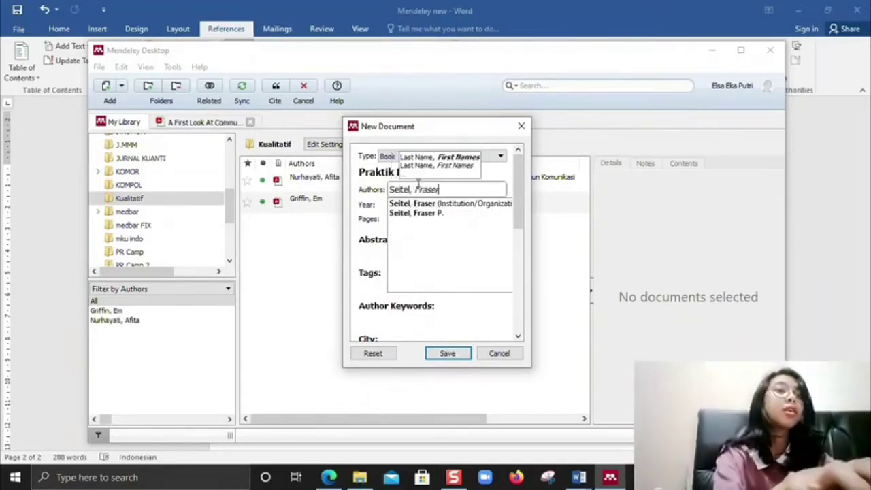
{"action": "type", "text": " P."}
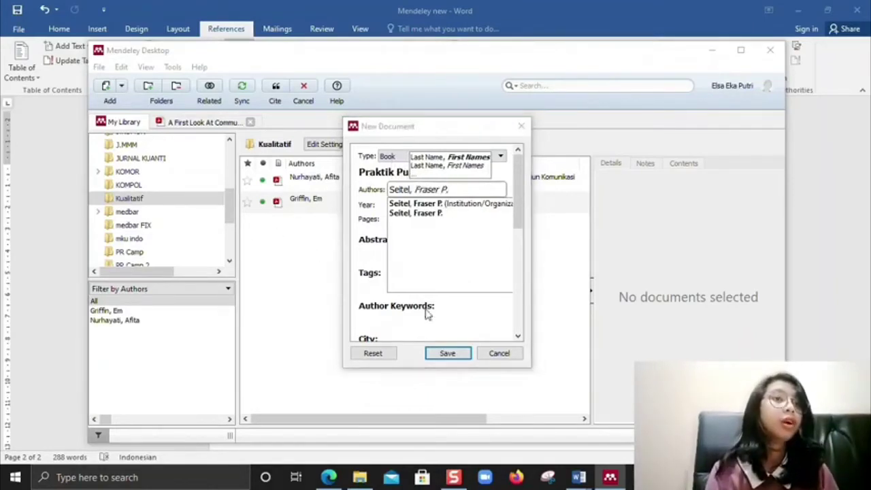
{"action": "left_click", "coordinate": [445, 355]}
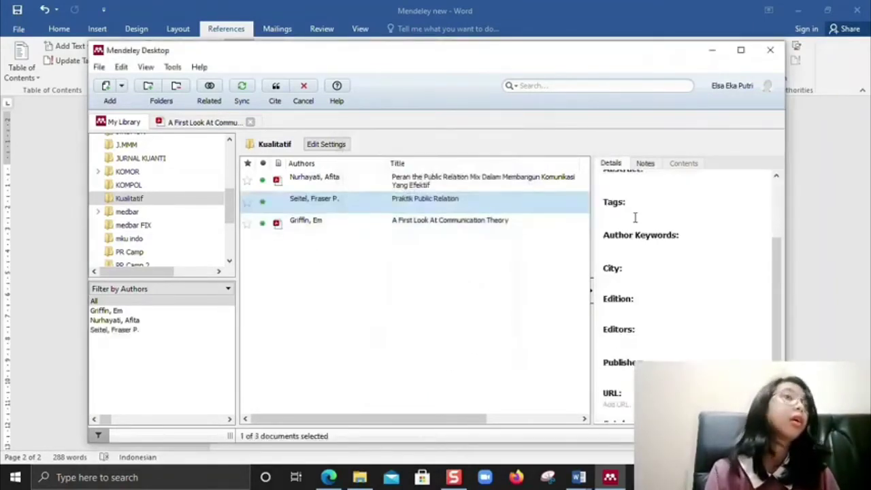
Set the year of the Praktik Public Relation entry to 2016 and its city to Jakarta.
{"action": "scroll", "coordinate": [657, 231], "scroll_direction": "up", "scroll_amount": 3}
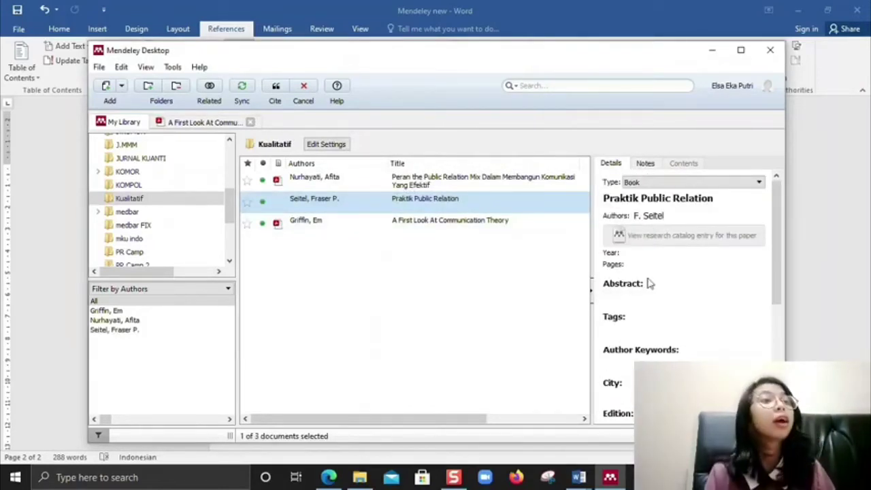
{"action": "left_click", "coordinate": [650, 253]}
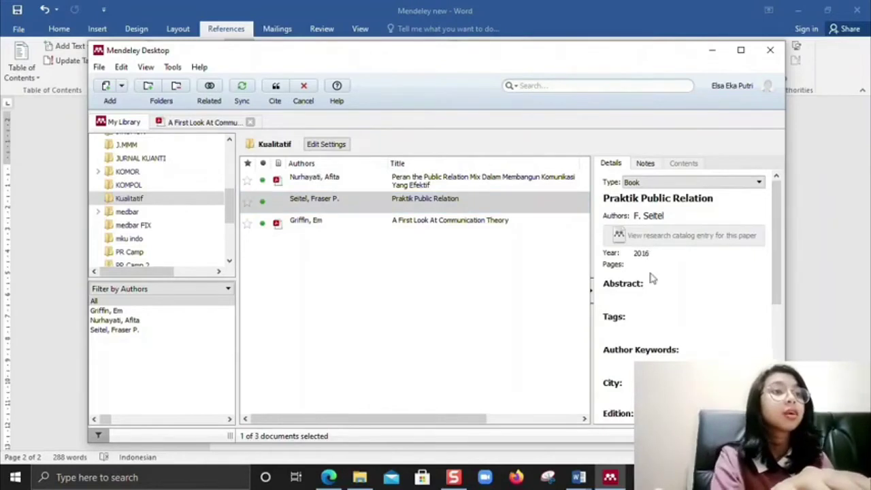
{"action": "scroll", "coordinate": [643, 320], "scroll_direction": "down", "scroll_amount": 1}
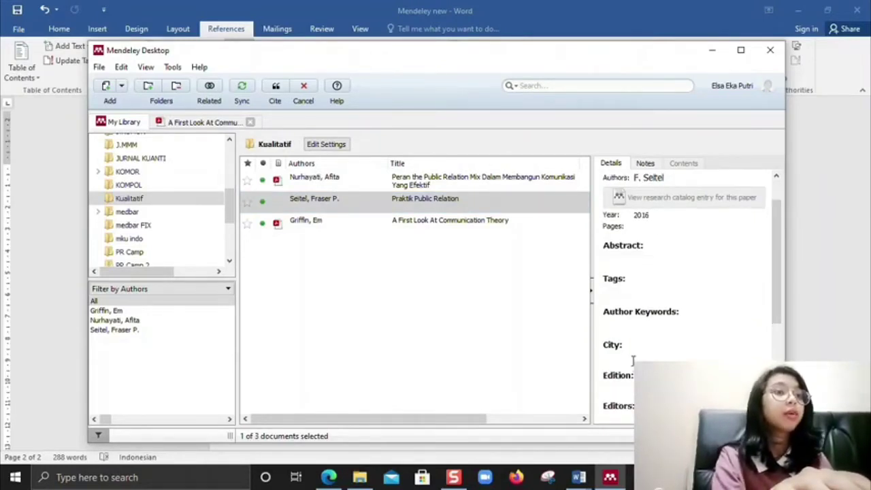
{"action": "left_click", "coordinate": [633, 356]}
{"action": "type", "text": "Jak"}
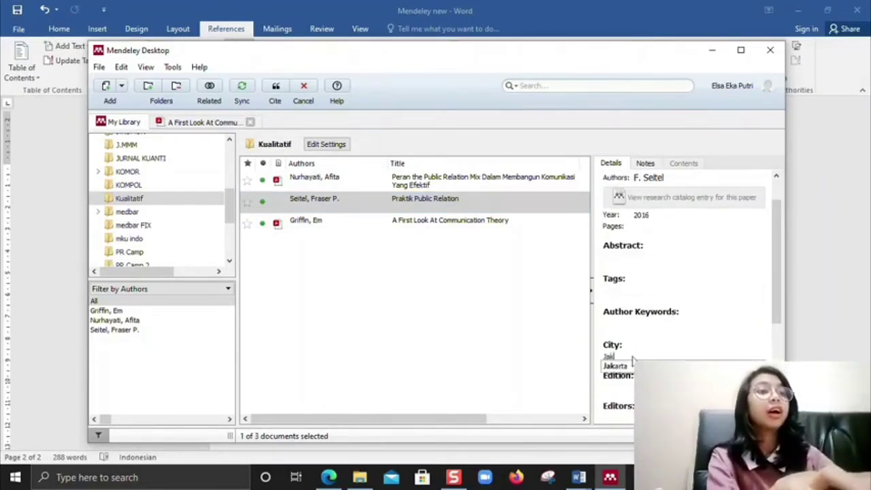
{"action": "type", "text": "arta"}
{"action": "key", "text": "Return"}
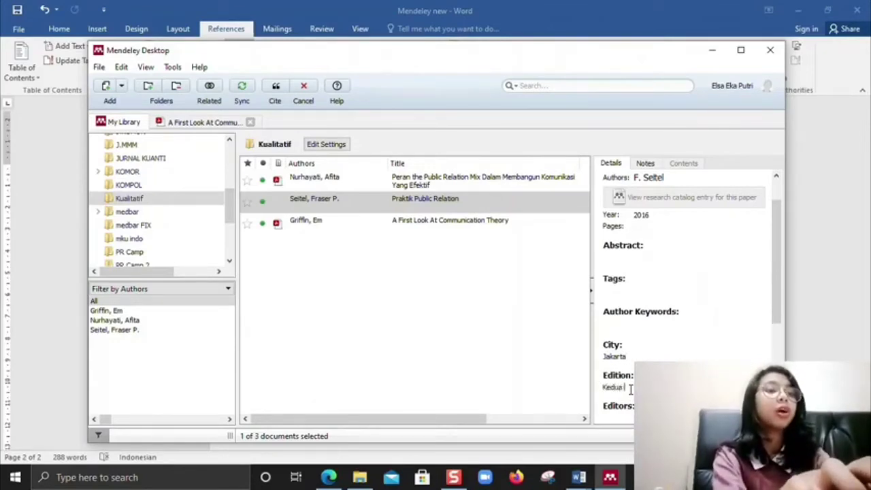
Set the edition of the Praktik Public Relation entry to "Edisi Kedua Belas".
{"action": "key", "text": "BackSpace"}
{"action": "key", "text": "BackSpace"}
{"action": "key", "text": "BackSpace"}
{"action": "key", "text": "BackSpace"}
{"action": "key", "text": "BackSpace"}
{"action": "type", "text": "Edisi "}
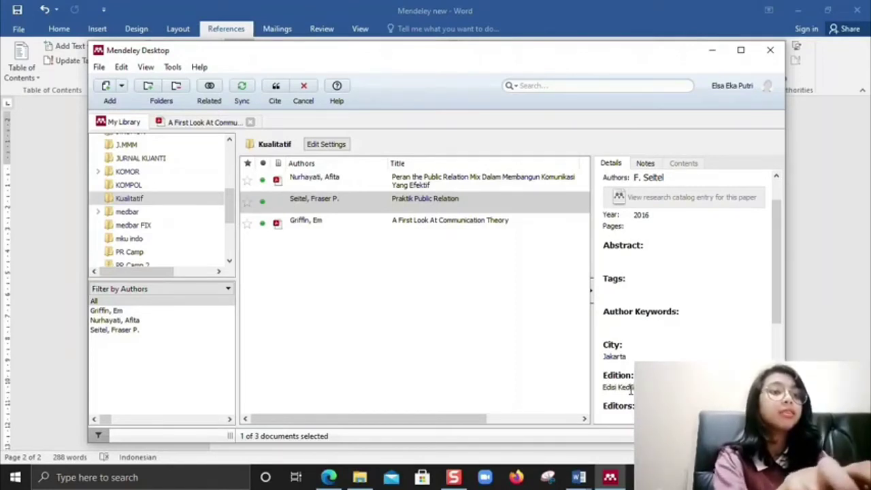
{"action": "type", "text": "Ked"}
{"action": "scroll", "coordinate": [630, 389], "scroll_direction": "down", "scroll_amount": 2}
{"action": "type", "text": "ua Belas"}
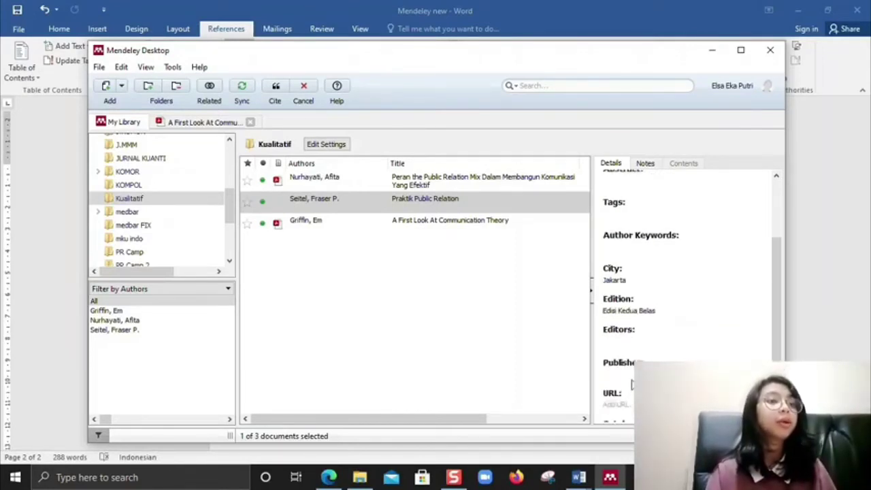
Set the book's publisher to the suggested name beginning with "Penerbit E" and deselect the entry.
{"action": "type", "text": "Penerbit E"}
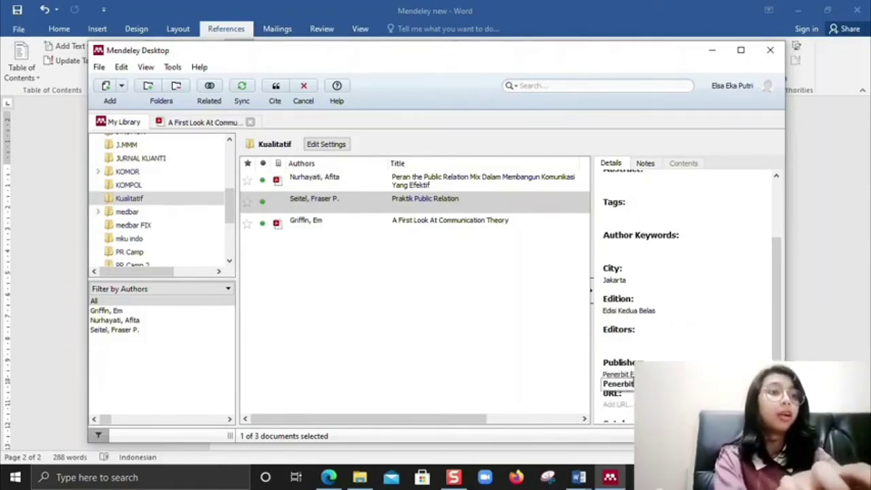
{"action": "left_click", "coordinate": [610, 386]}
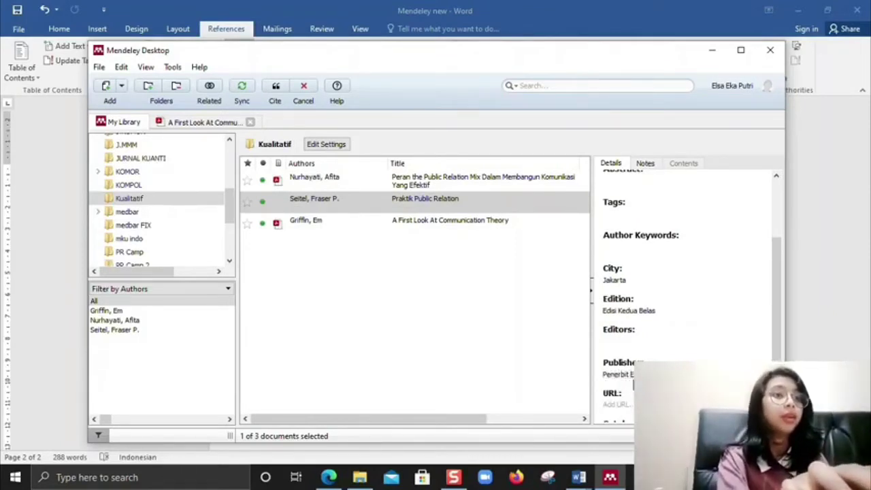
{"action": "left_click", "coordinate": [430, 347]}
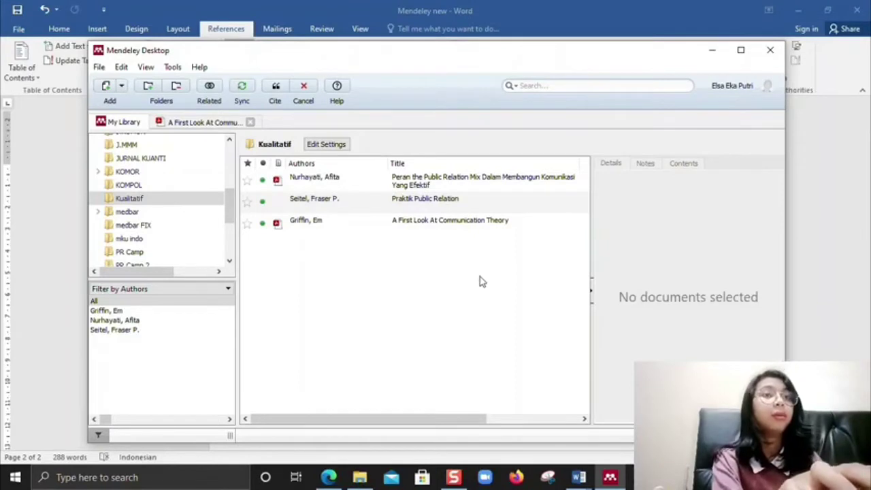
Return to Word and insert a citation of the 2016 book "Praktik Public Relations" at the end of the Sitasi Buku paragraph, searching by author surname.
{"action": "left_click", "coordinate": [715, 55]}
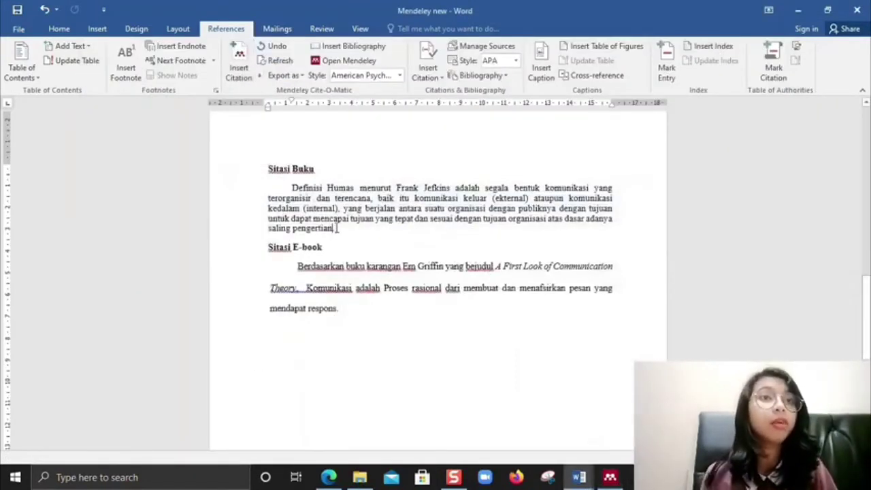
{"action": "left_click", "coordinate": [237, 71]}
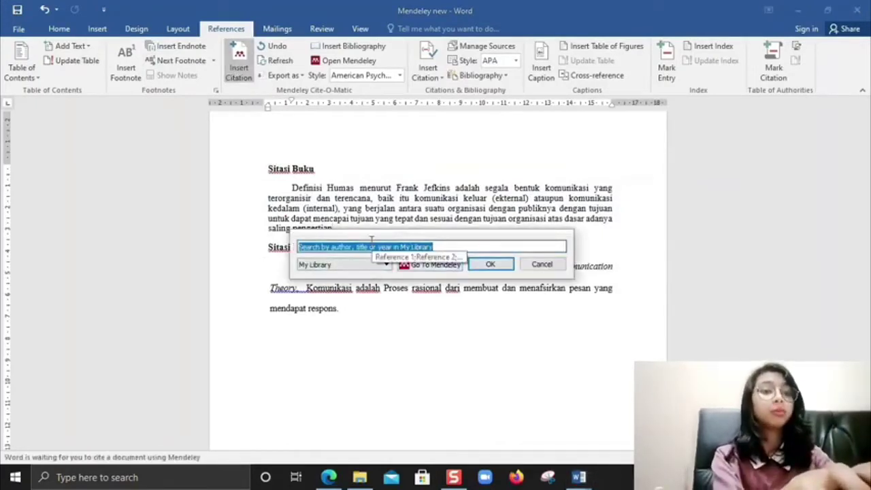
{"action": "type", "text": "seitel"}
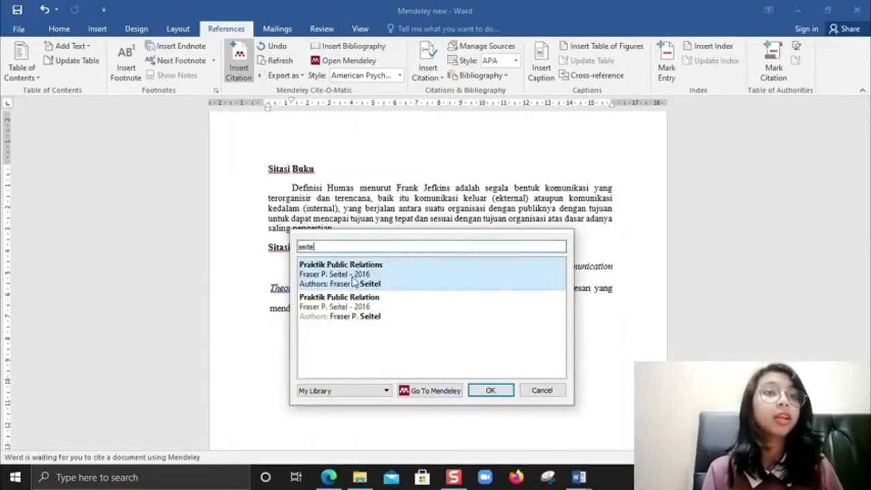
{"action": "left_click", "coordinate": [353, 281]}
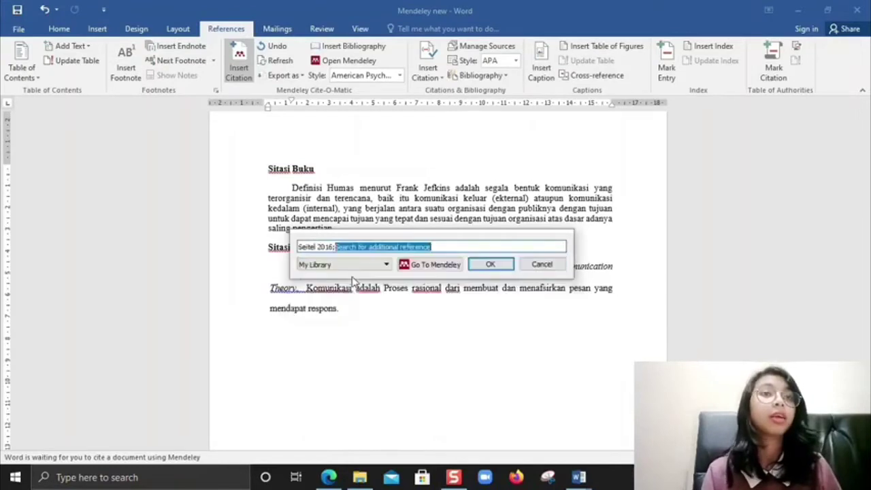
{"action": "left_click", "coordinate": [490, 265]}
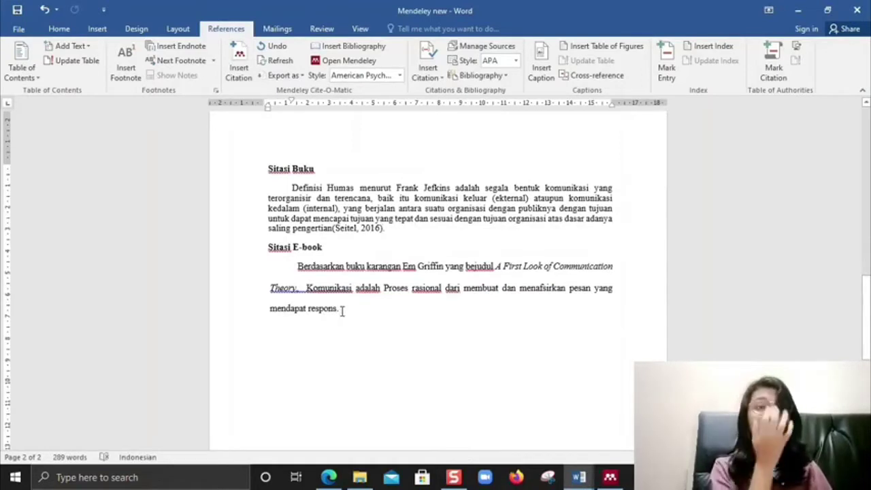
From a citation at the end of the Sitasi E-book paragraph, open the Mendeley library and look at the options for adding document files.
{"action": "left_click", "coordinate": [340, 308]}
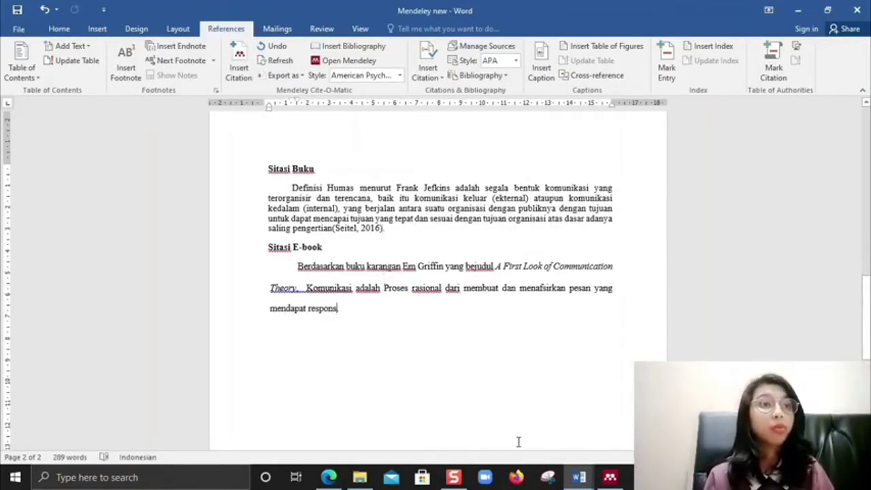
{"action": "left_click", "coordinate": [238, 71]}
{"action": "left_click", "coordinate": [435, 347]}
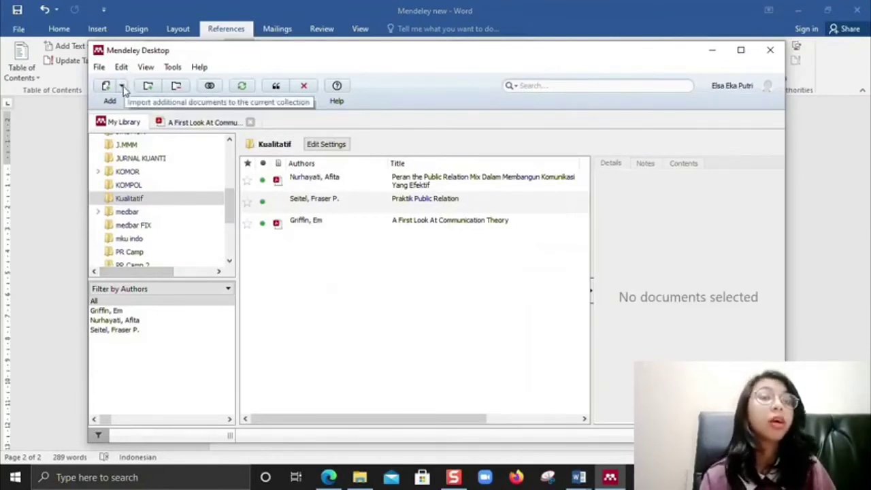
{"action": "left_click", "coordinate": [122, 86]}
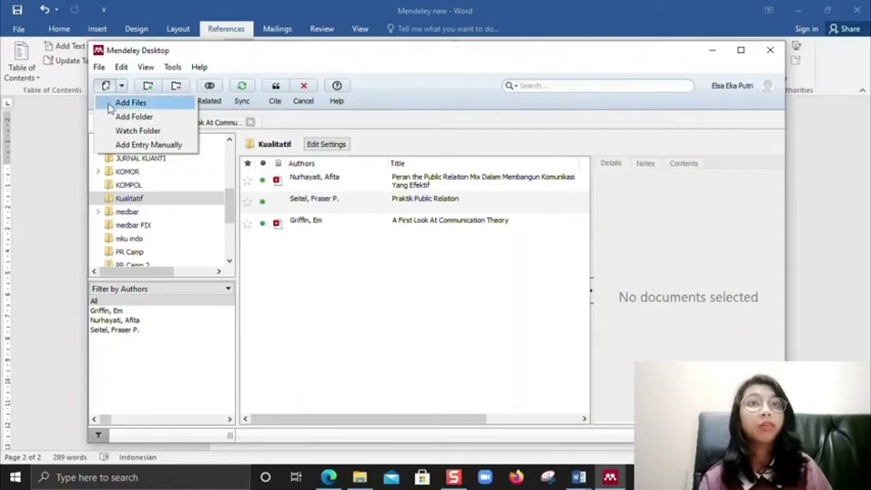
{"action": "left_click", "coordinate": [110, 109]}
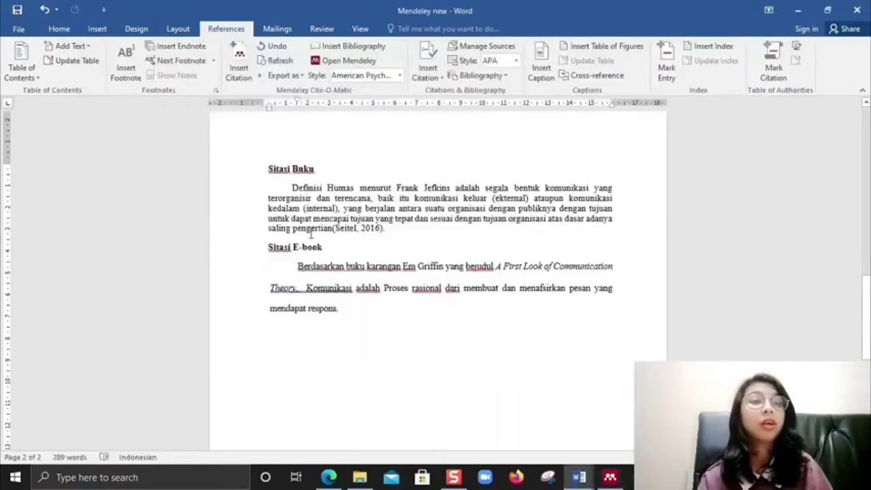
Return to Mendeley, dismiss the file selection, and set the edition of A First Look At Communication Theory to "Eighth Edition".
{"action": "left_click", "coordinate": [607, 478]}
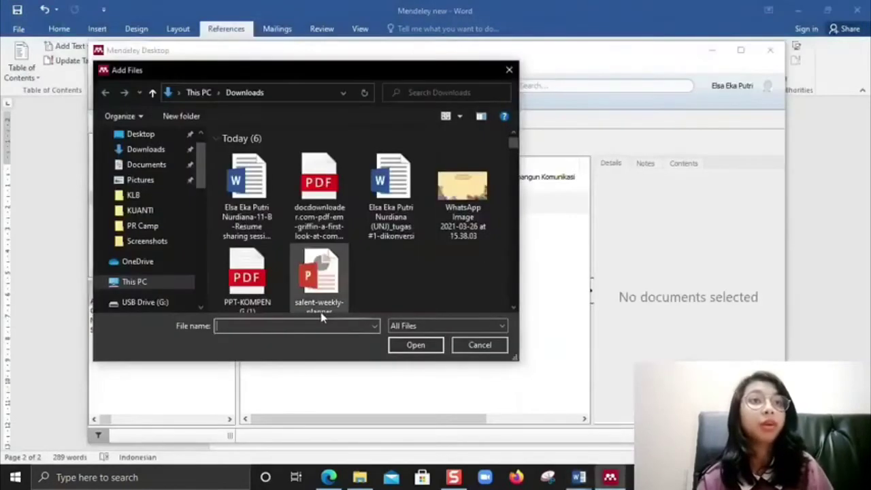
{"action": "left_click", "coordinate": [507, 71]}
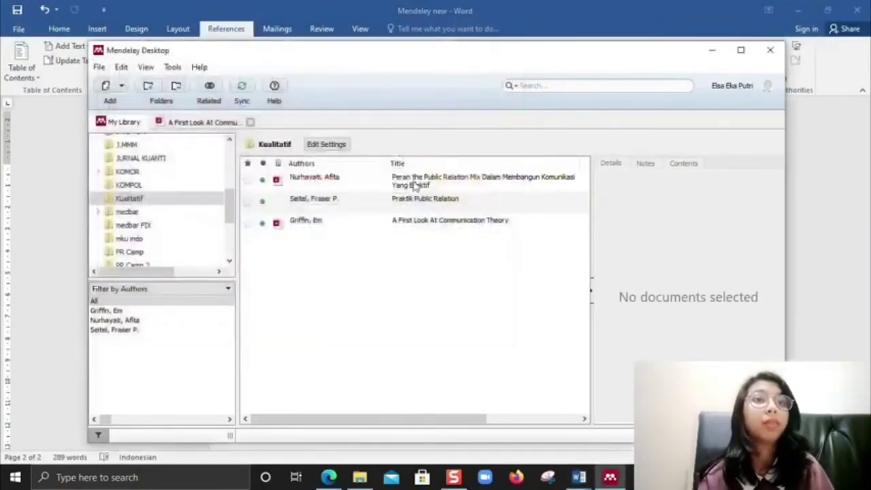
{"action": "left_click", "coordinate": [316, 225]}
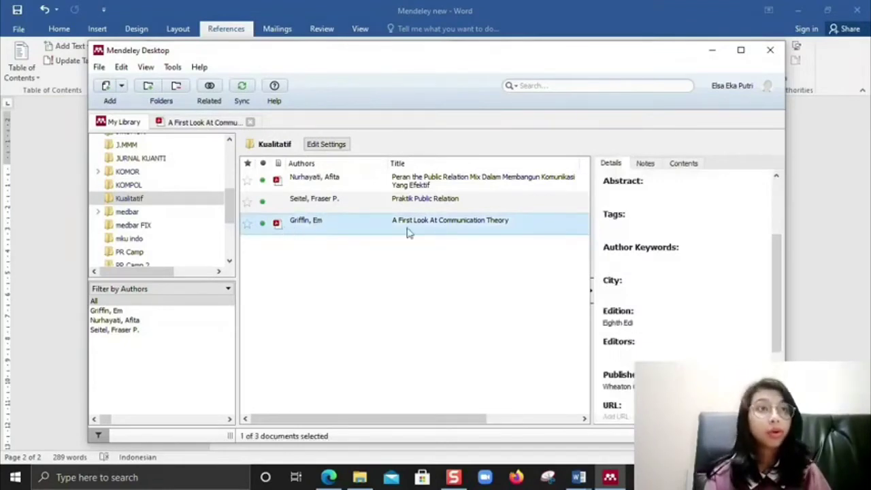
{"action": "left_click", "coordinate": [659, 322]}
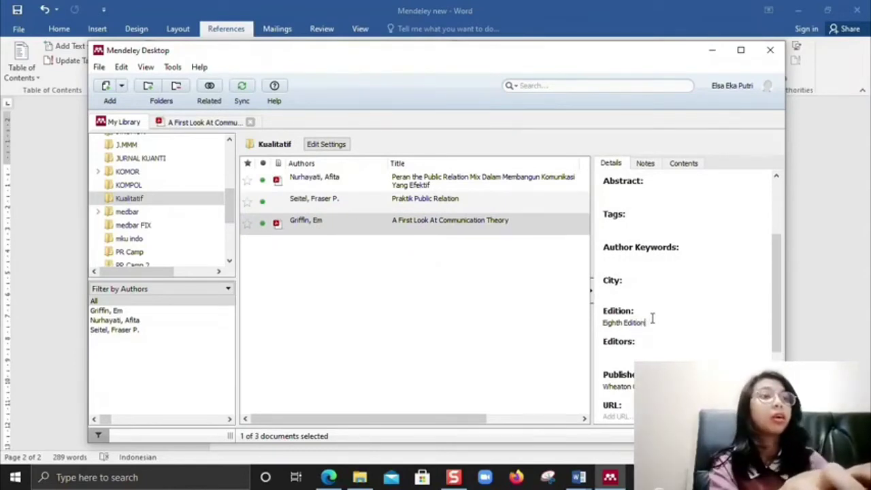
{"action": "scroll", "coordinate": [652, 318], "scroll_direction": "down", "scroll_amount": 3}
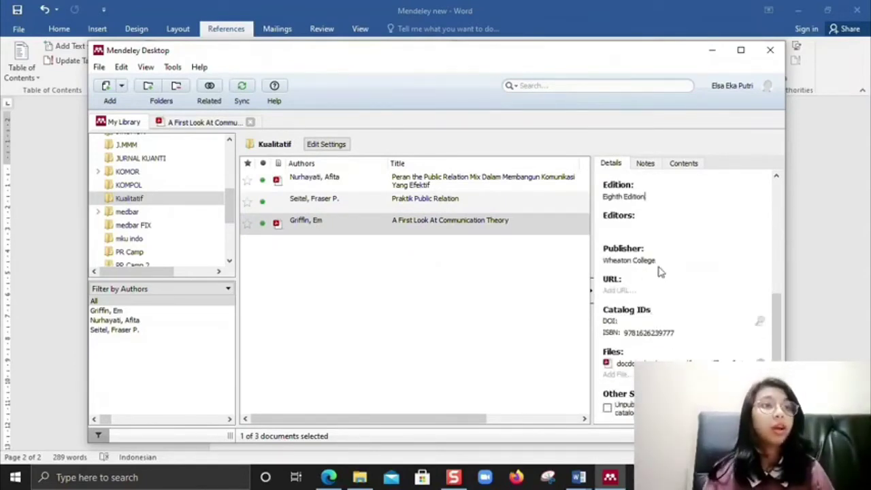
Open the PDF of A First Look At Communication Theory and set the entry's publisher to "Mc Graw Hill".
{"action": "double_click", "coordinate": [393, 226]}
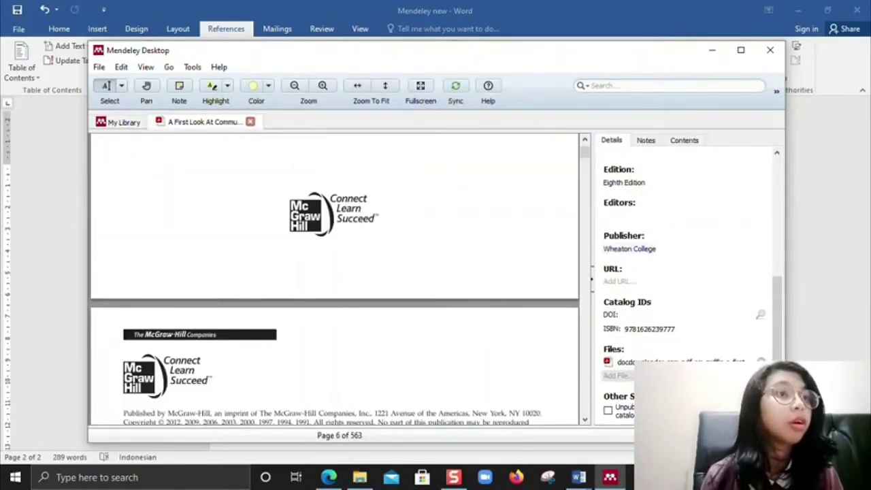
{"action": "scroll", "coordinate": [637, 337], "scroll_direction": "up", "scroll_amount": 1}
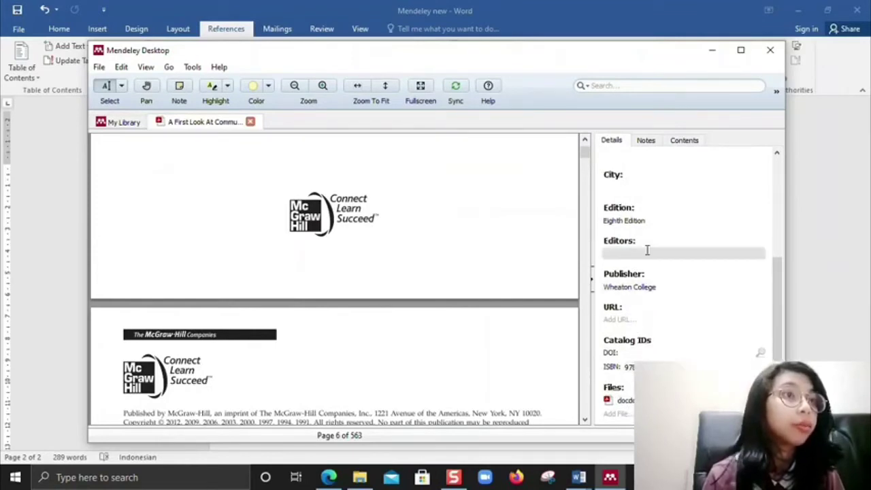
{"action": "triple_click", "coordinate": [642, 282]}
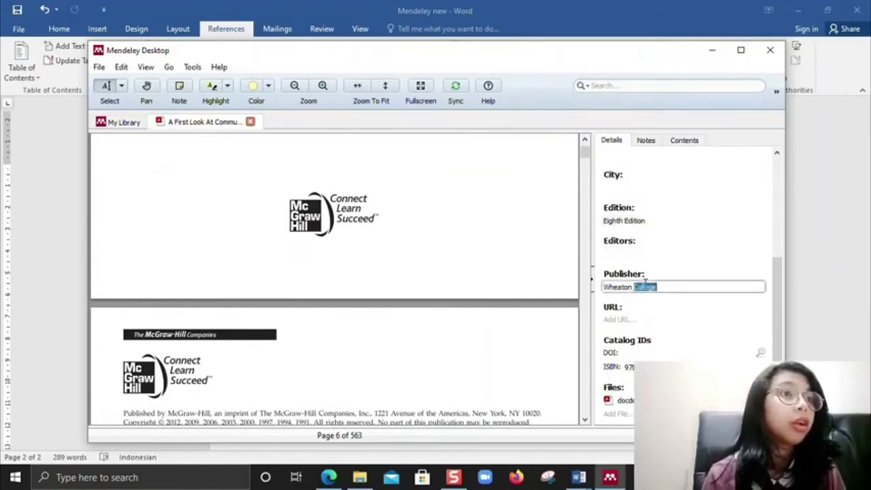
{"action": "type", "text": "Mc Graw Hill"}
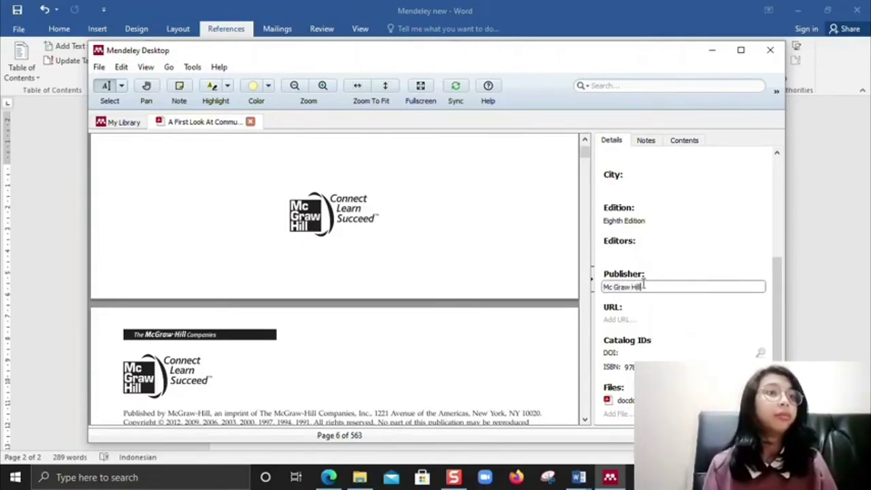
Check the e-book's copyright page for publication details and set the entry's city to the suggested "New York".
{"action": "scroll", "coordinate": [640, 280], "scroll_direction": "up", "scroll_amount": 1}
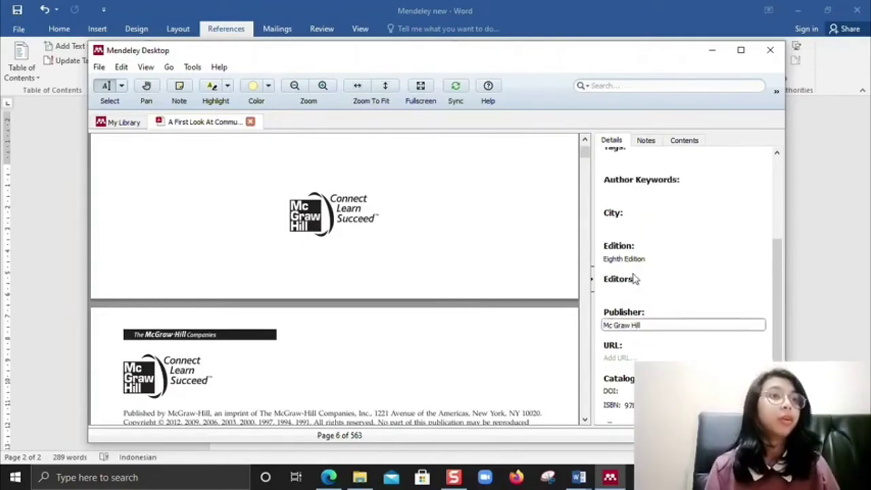
{"action": "scroll", "coordinate": [348, 330], "scroll_direction": "down", "scroll_amount": 2}
{"action": "scroll", "coordinate": [348, 330], "scroll_direction": "down", "scroll_amount": 5}
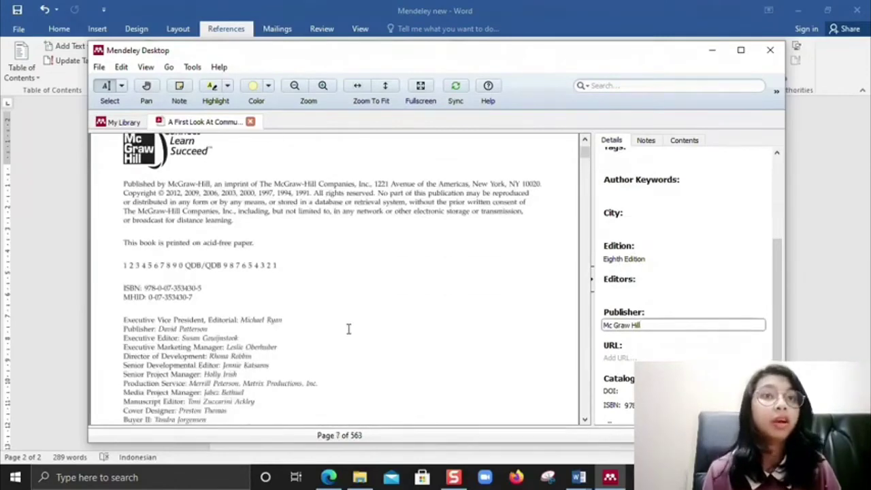
{"action": "scroll", "coordinate": [347, 330], "scroll_direction": "down", "scroll_amount": 2}
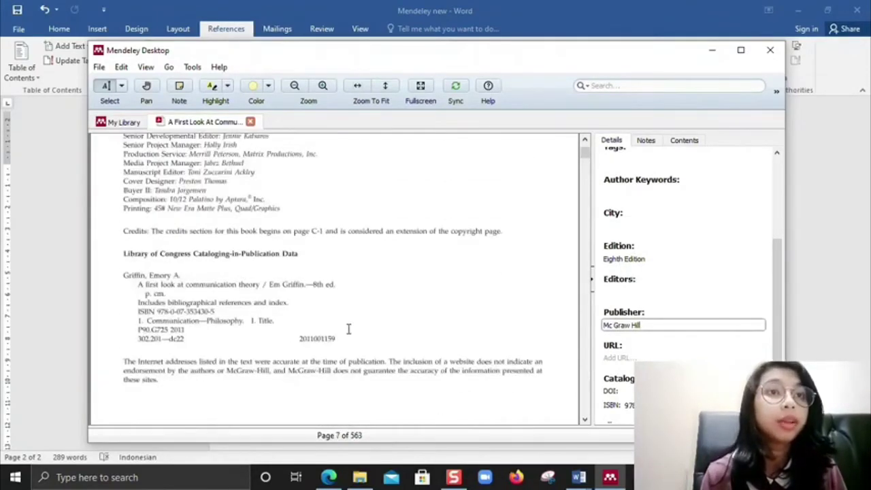
{"action": "scroll", "coordinate": [348, 330], "scroll_direction": "down", "scroll_amount": 3}
{"action": "scroll", "coordinate": [348, 330], "scroll_direction": "up", "scroll_amount": 2}
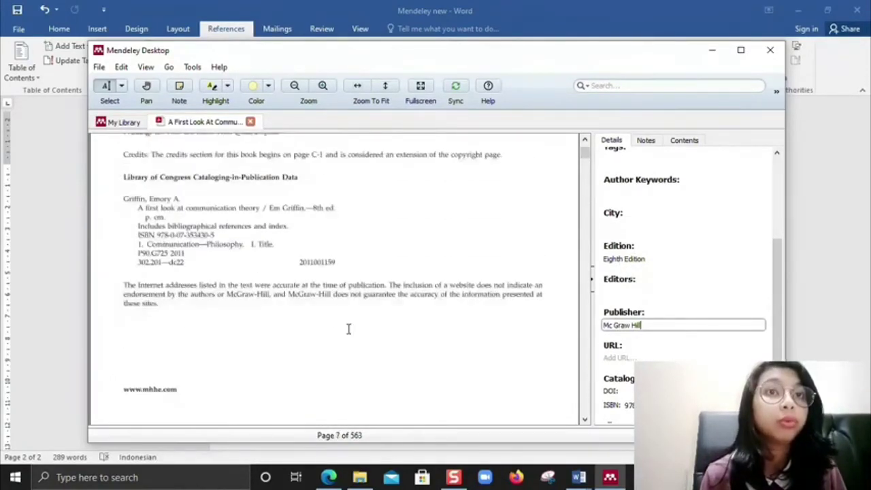
{"action": "scroll", "coordinate": [347, 329], "scroll_direction": "up", "scroll_amount": 6}
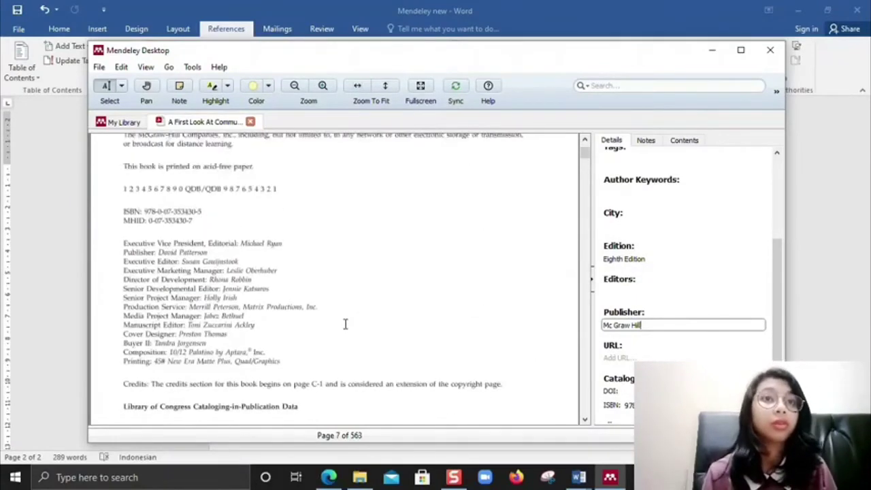
{"action": "scroll", "coordinate": [339, 332], "scroll_direction": "up", "scroll_amount": 6}
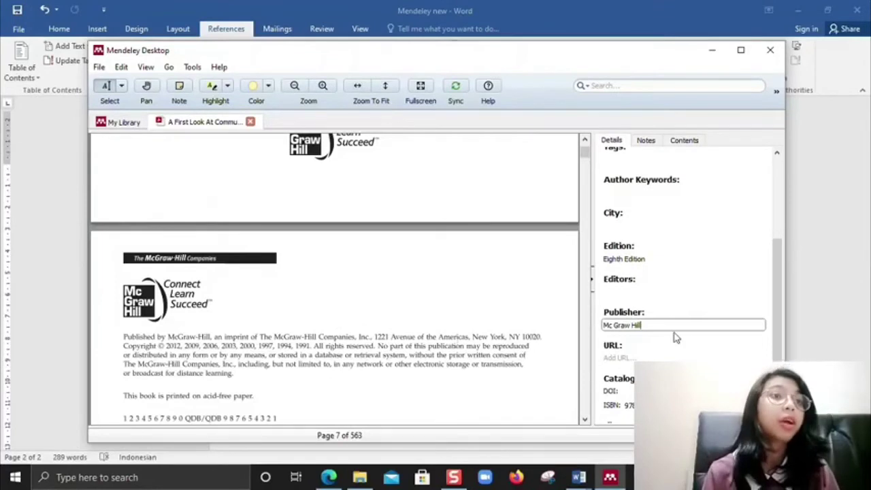
{"action": "left_click", "coordinate": [648, 294]}
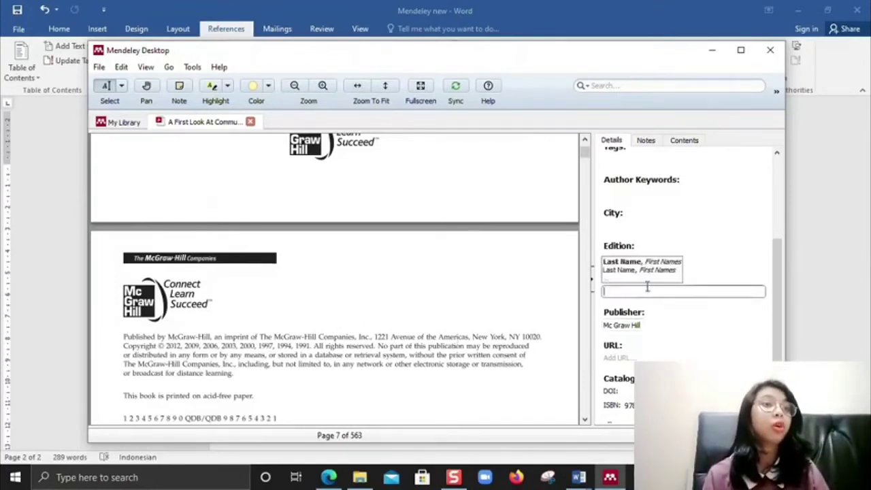
{"action": "left_click", "coordinate": [636, 231]}
{"action": "type", "text": "Ne"}
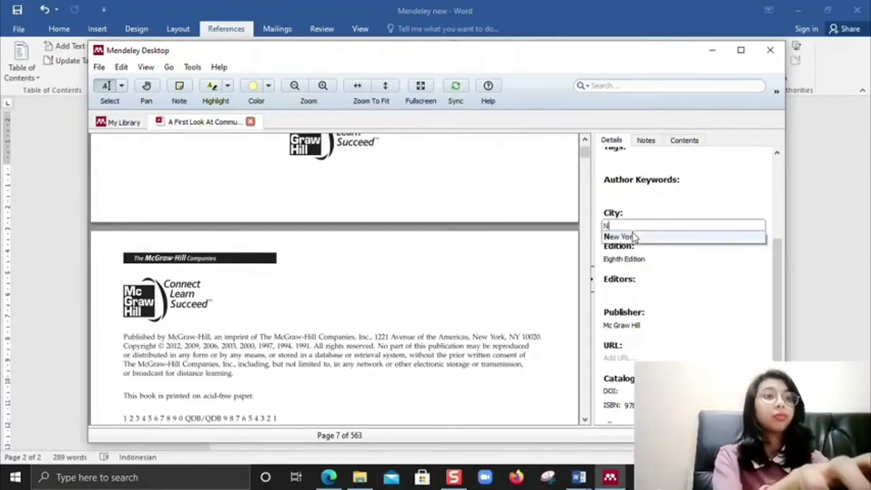
{"action": "left_click", "coordinate": [633, 237]}
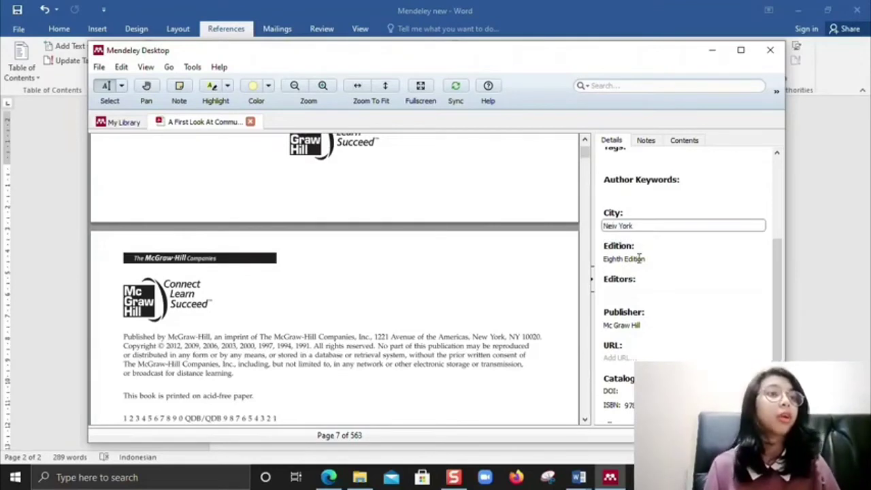
Return to Word and insert a citation of A First Look At Communication Theory after "mendapat respons", searching for the author's surname.
{"action": "scroll", "coordinate": [684, 305], "scroll_direction": "up", "scroll_amount": 3}
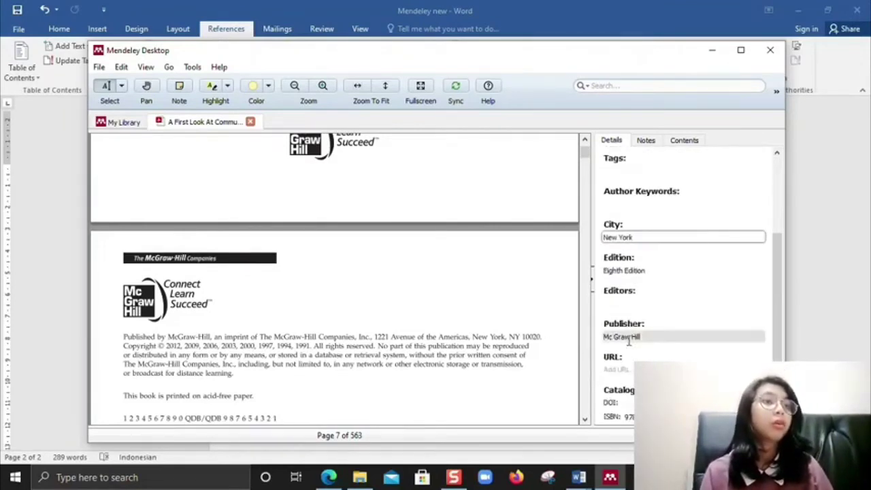
{"action": "scroll", "coordinate": [626, 334], "scroll_direction": "up", "scroll_amount": 2}
{"action": "scroll", "coordinate": [495, 258], "scroll_direction": "up", "scroll_amount": 2}
{"action": "scroll", "coordinate": [496, 259], "scroll_direction": "up", "scroll_amount": 3}
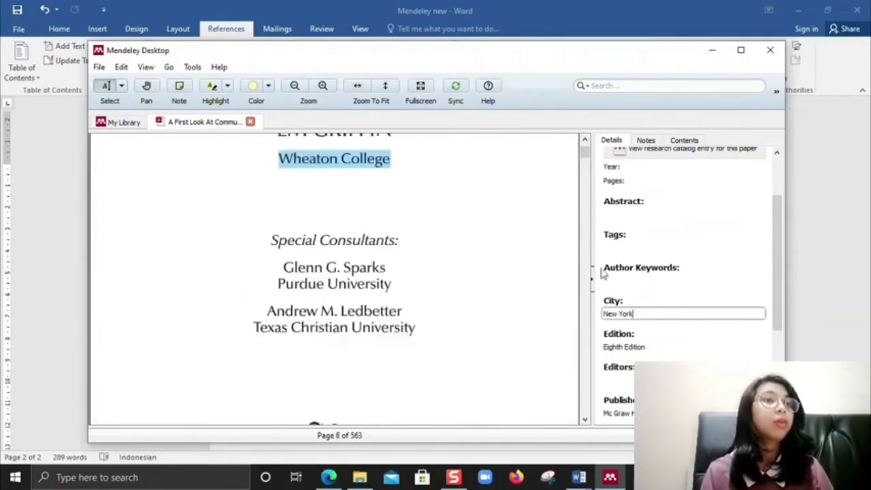
{"action": "left_click", "coordinate": [712, 51]}
{"action": "left_click", "coordinate": [352, 315]}
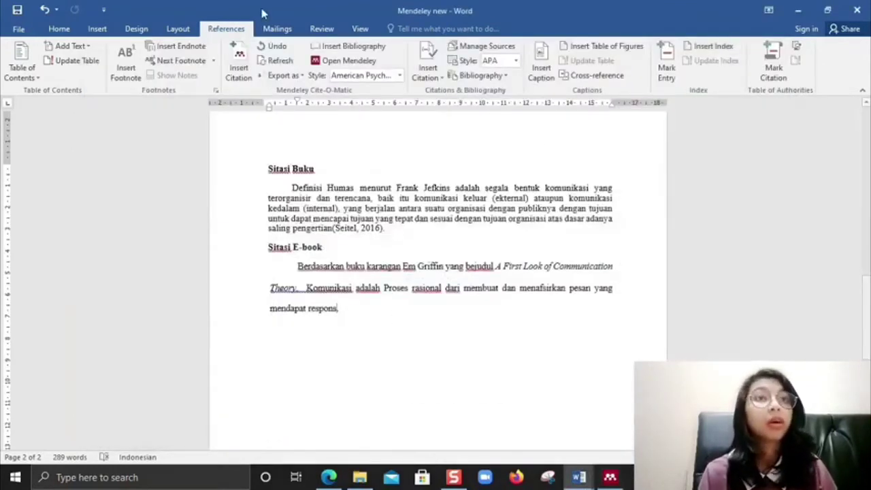
{"action": "left_click", "coordinate": [238, 68]}
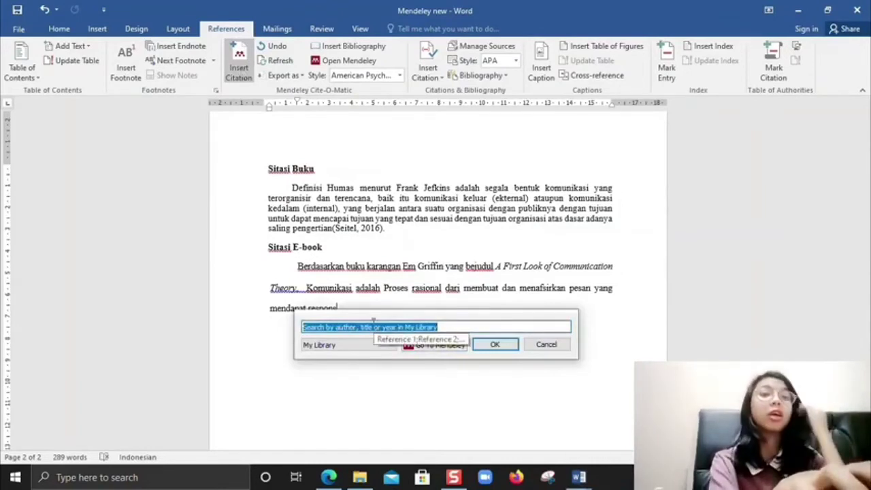
{"action": "type", "text": "griff"}
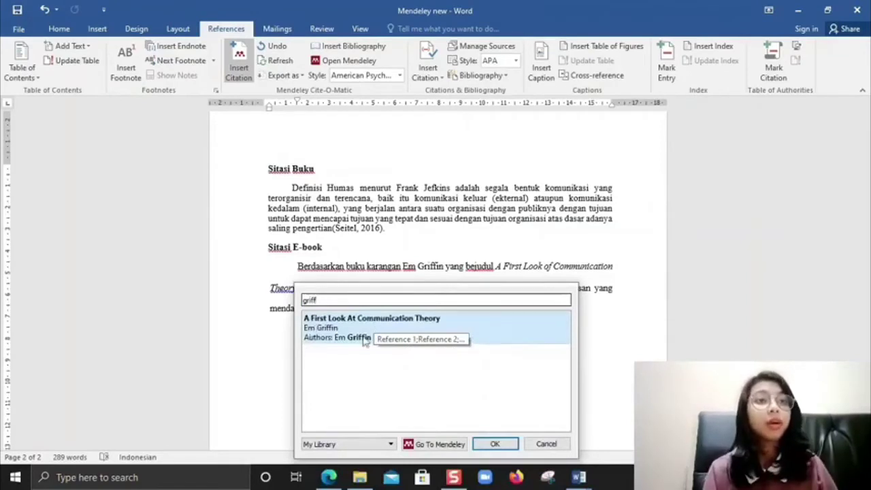
{"action": "left_click", "coordinate": [328, 328]}
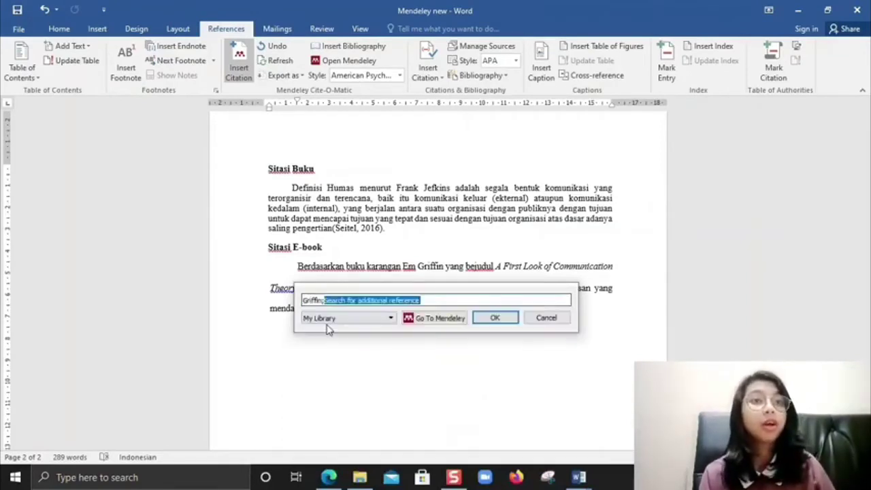
{"action": "left_click", "coordinate": [495, 318]}
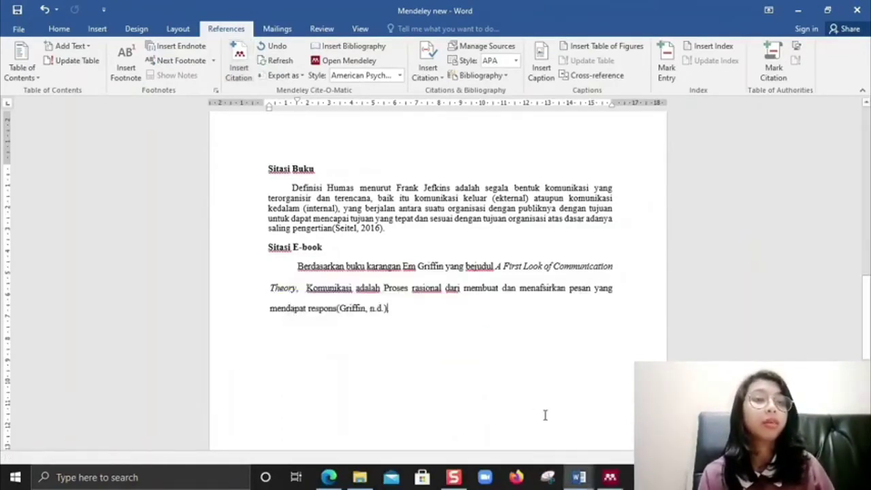
Edit the new e-book citation, go to Mendeley from it, and open A First Look At Communication Theory from the Kualitatif folder.
{"action": "left_click", "coordinate": [373, 327]}
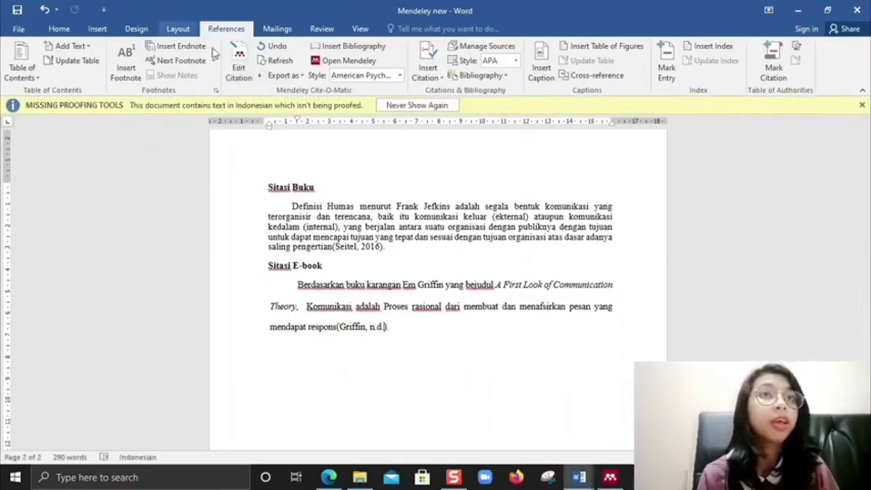
{"action": "left_click", "coordinate": [238, 68]}
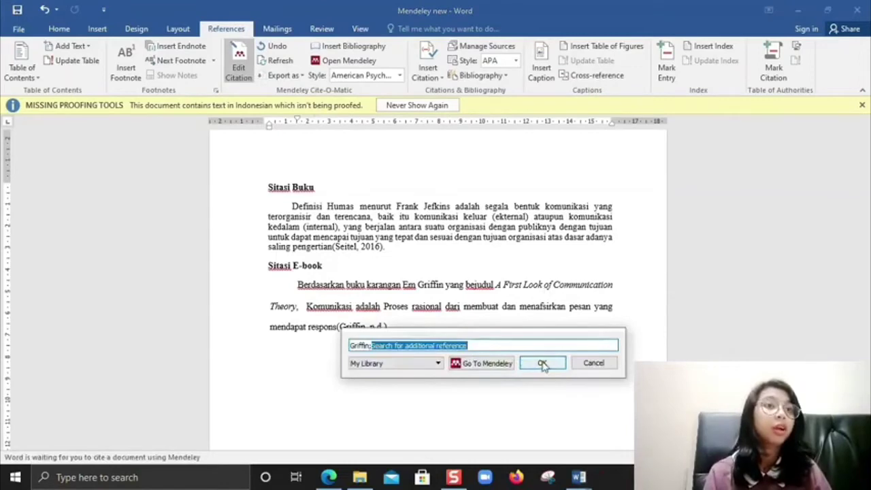
{"action": "left_click", "coordinate": [489, 365]}
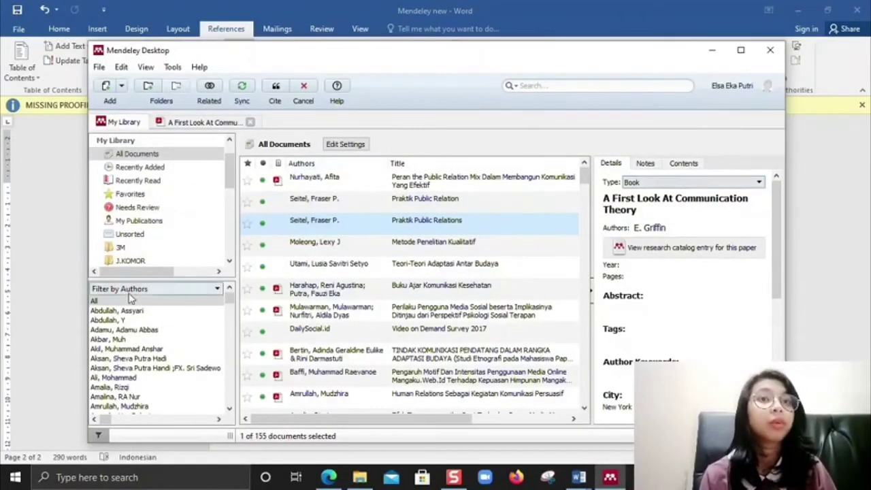
{"action": "scroll", "coordinate": [155, 249], "scroll_direction": "down", "scroll_amount": 10}
{"action": "scroll", "coordinate": [152, 198], "scroll_direction": "up", "scroll_amount": 2}
{"action": "left_click", "coordinate": [149, 166]}
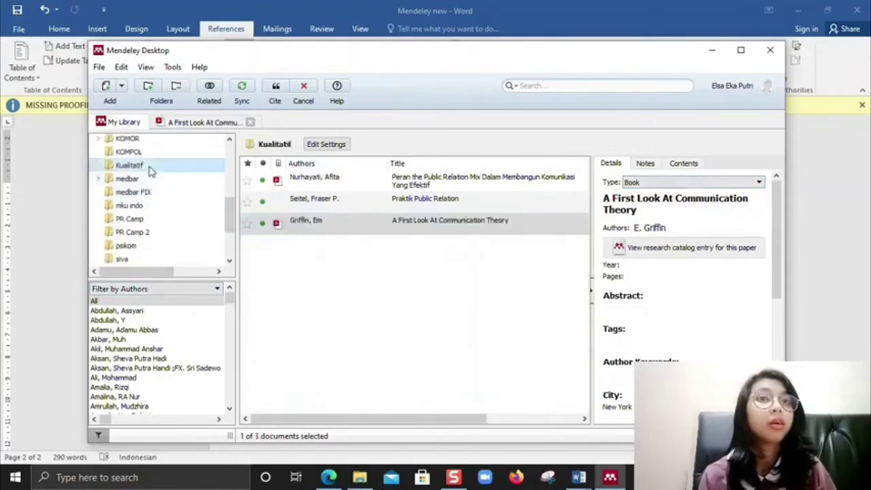
{"action": "double_click", "coordinate": [343, 228]}
Look through the e-book's opening pages for its publication year and set the entry's year to 2011.
{"action": "scroll", "coordinate": [418, 290], "scroll_direction": "down", "scroll_amount": 10}
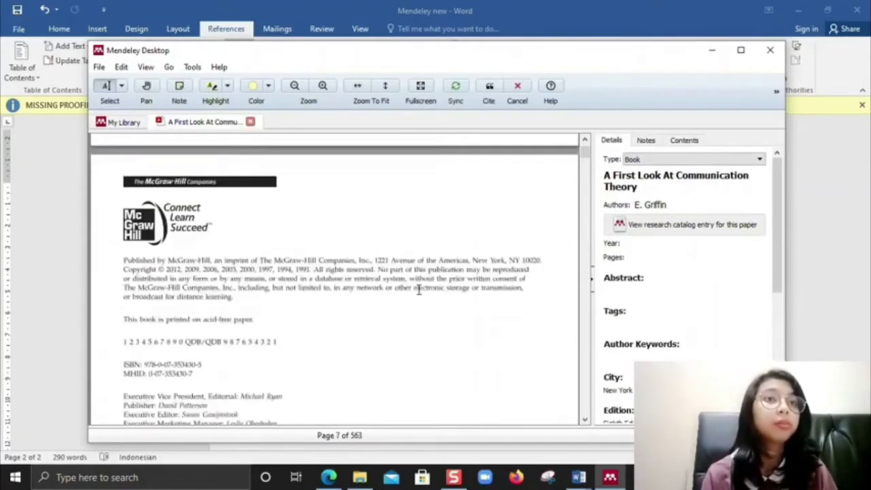
{"action": "scroll", "coordinate": [418, 289], "scroll_direction": "down", "scroll_amount": 3}
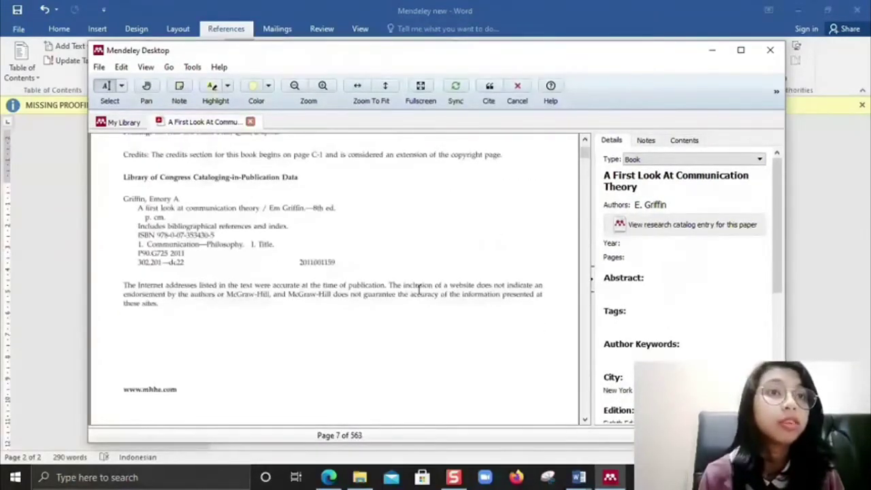
{"action": "scroll", "coordinate": [418, 290], "scroll_direction": "up", "scroll_amount": 8}
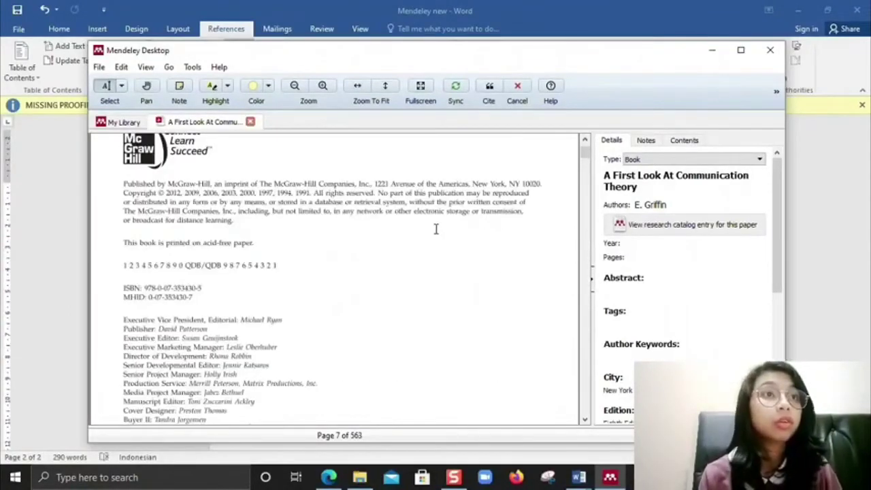
{"action": "scroll", "coordinate": [436, 228], "scroll_direction": "up", "scroll_amount": 5}
{"action": "scroll", "coordinate": [435, 228], "scroll_direction": "down", "scroll_amount": 12}
{"action": "scroll", "coordinate": [435, 228], "scroll_direction": "down", "scroll_amount": 15}
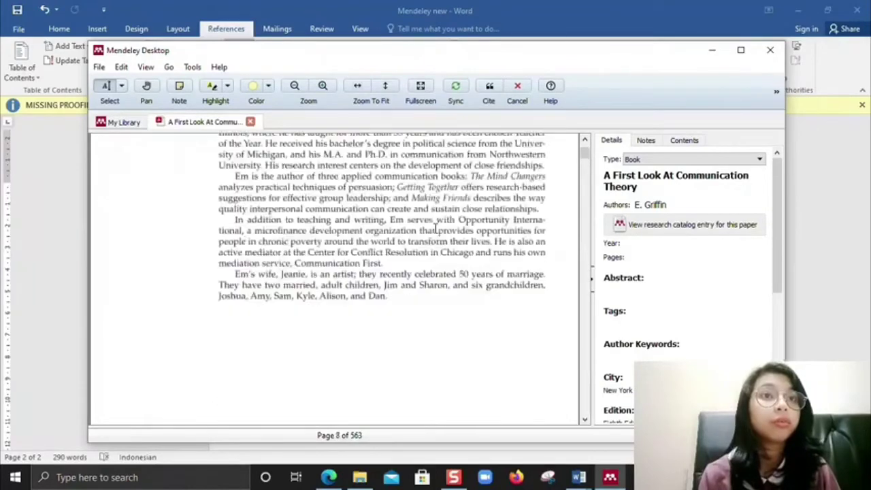
{"action": "scroll", "coordinate": [431, 228], "scroll_direction": "down", "scroll_amount": 5}
{"action": "scroll", "coordinate": [429, 227], "scroll_direction": "up", "scroll_amount": 12}
{"action": "scroll", "coordinate": [490, 344], "scroll_direction": "up", "scroll_amount": 6}
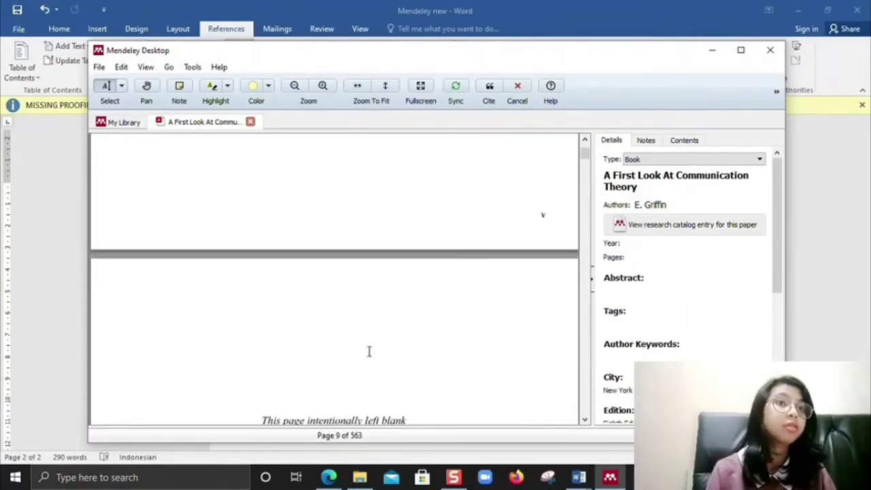
{"action": "left_click", "coordinate": [636, 245]}
{"action": "type", "text": "2011"}
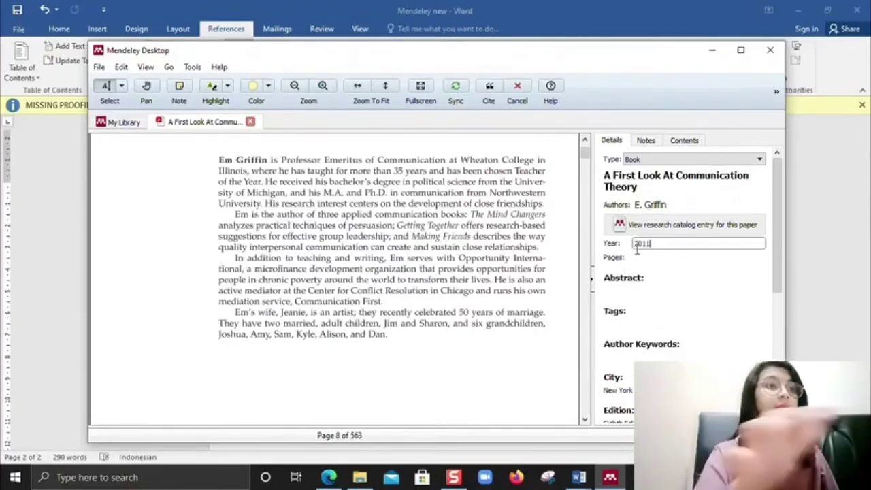
Return to Word and look over the E-Magazine, E-Newspaper and Koran sections that need references.
{"action": "left_click", "coordinate": [713, 52]}
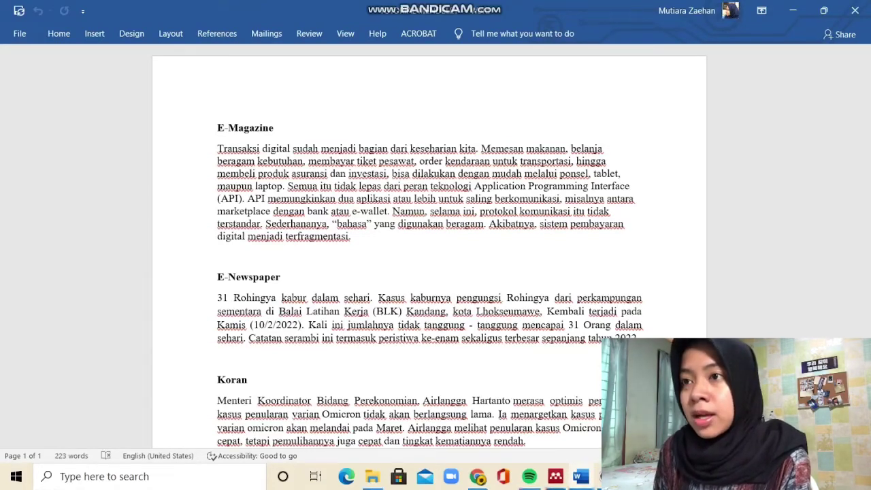
{"action": "left_click_drag", "start_coordinate": [223, 128], "coordinate": [281, 128]}
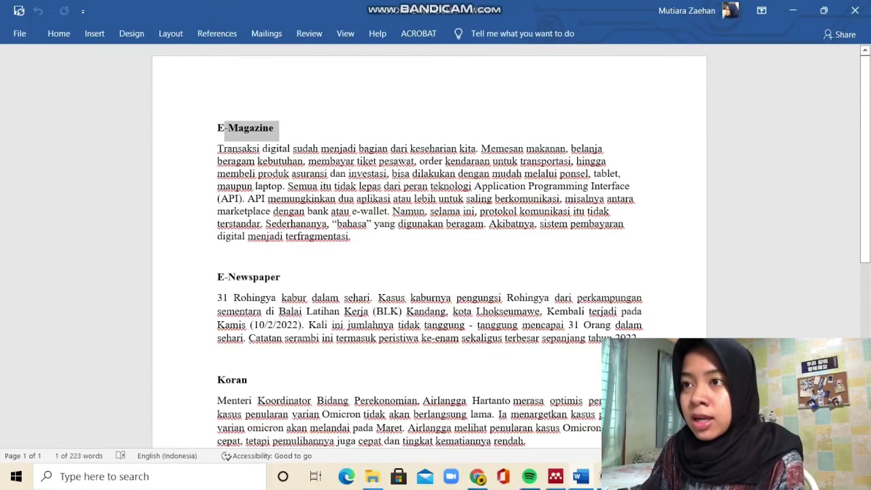
{"action": "left_click", "coordinate": [286, 252]}
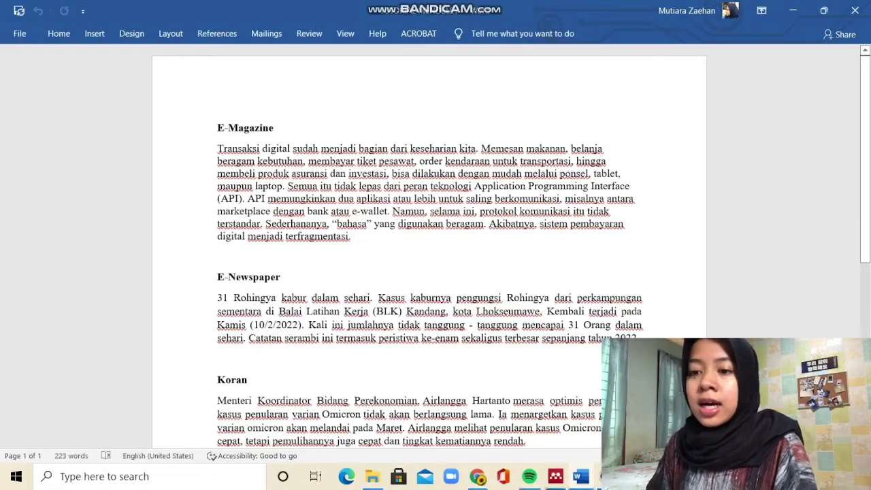
{"action": "mouse_move", "coordinate": [555, 476]}
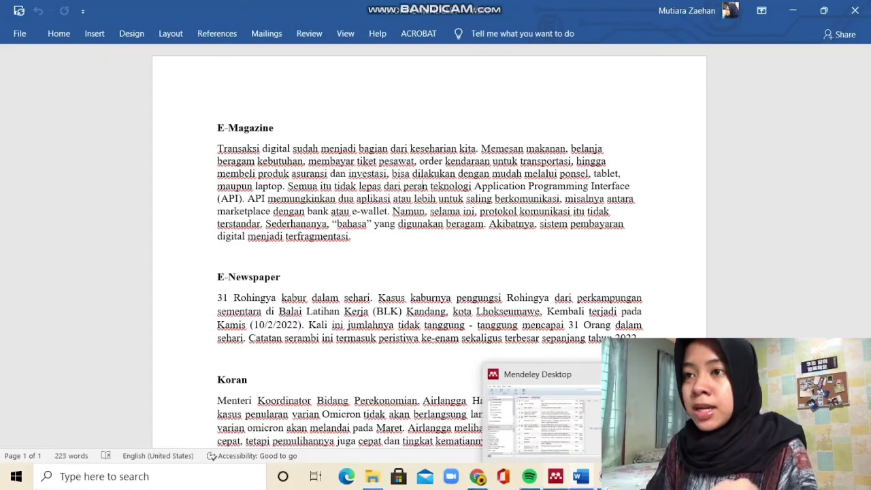
{"action": "left_click", "coordinate": [218, 359]}
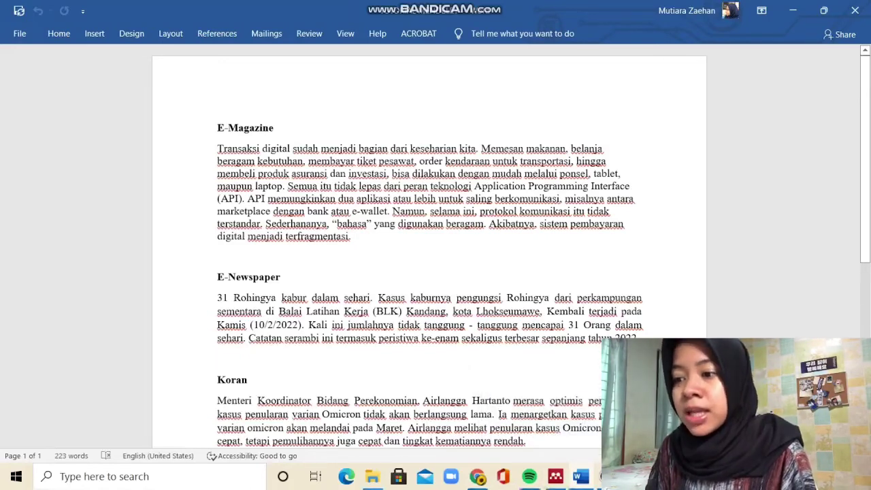
{"action": "left_click_drag", "start_coordinate": [274, 128], "coordinate": [254, 128]}
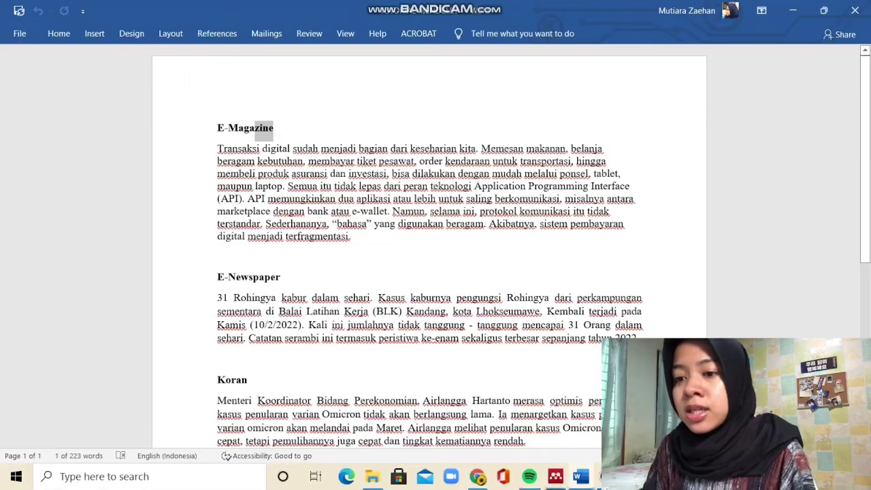
{"action": "double_click", "coordinate": [242, 279]}
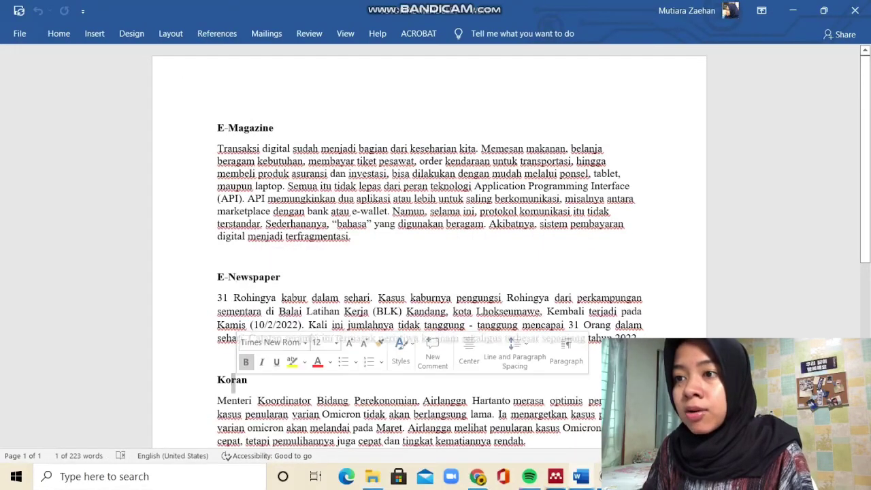
Switch to Mendeley Desktop, start a manual entry and set its type to Newspaper Article.
{"action": "mouse_move", "coordinate": [555, 477]}
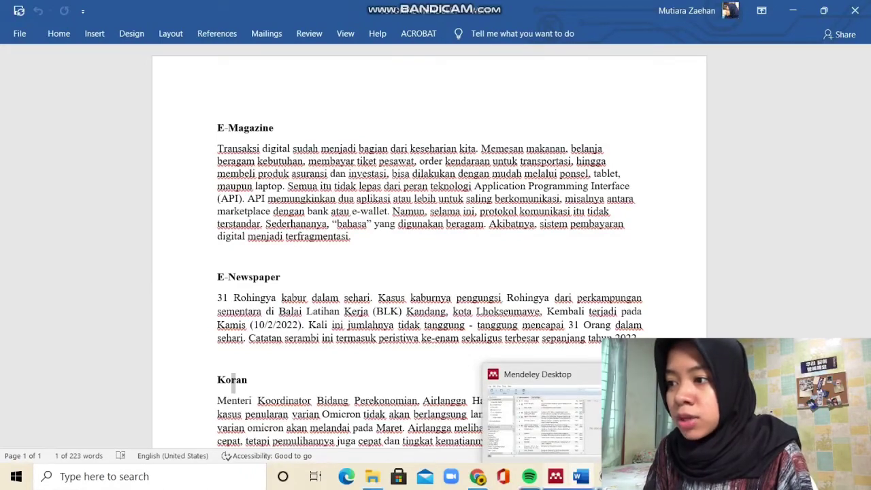
{"action": "left_click", "coordinate": [555, 477]}
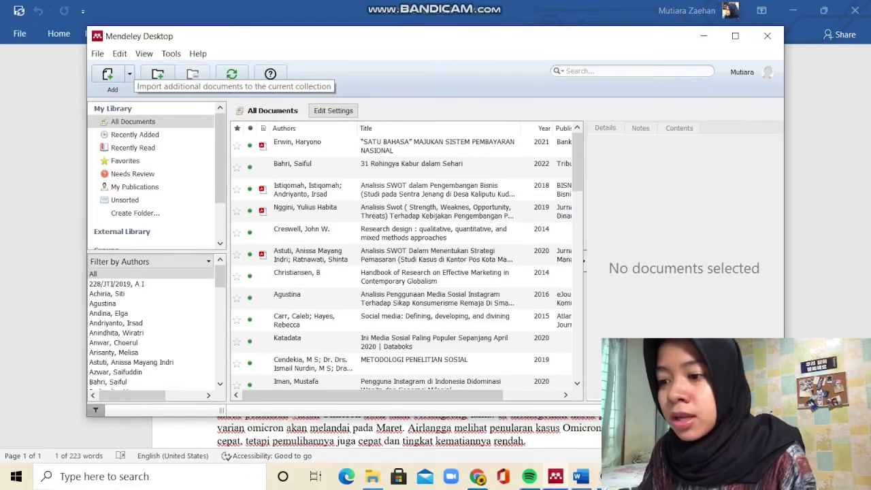
{"action": "left_click", "coordinate": [129, 74]}
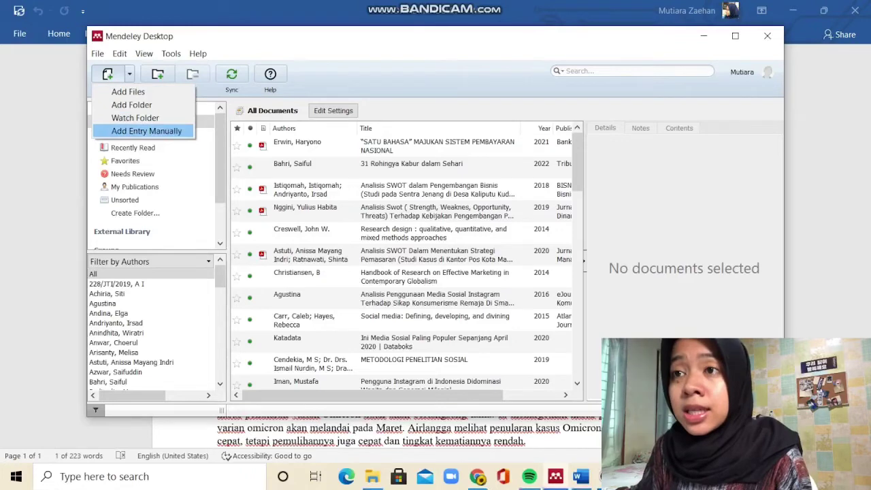
{"action": "key", "text": "Return"}
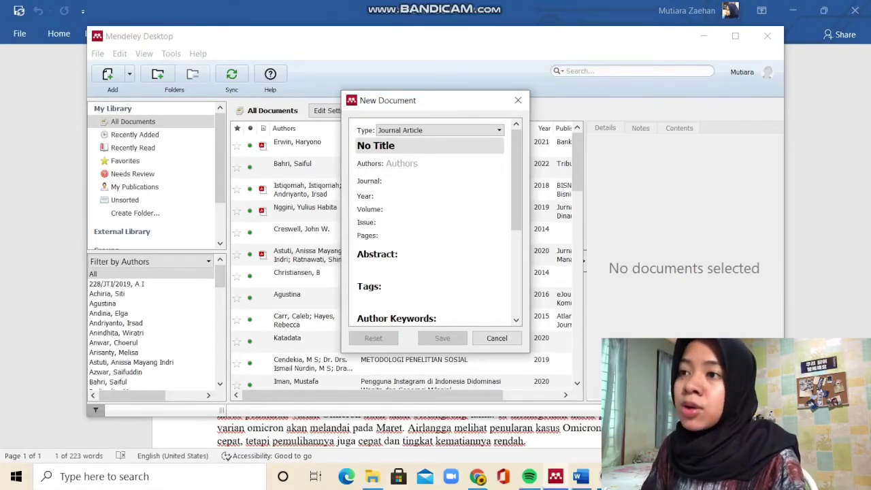
{"action": "left_click", "coordinate": [439, 130]}
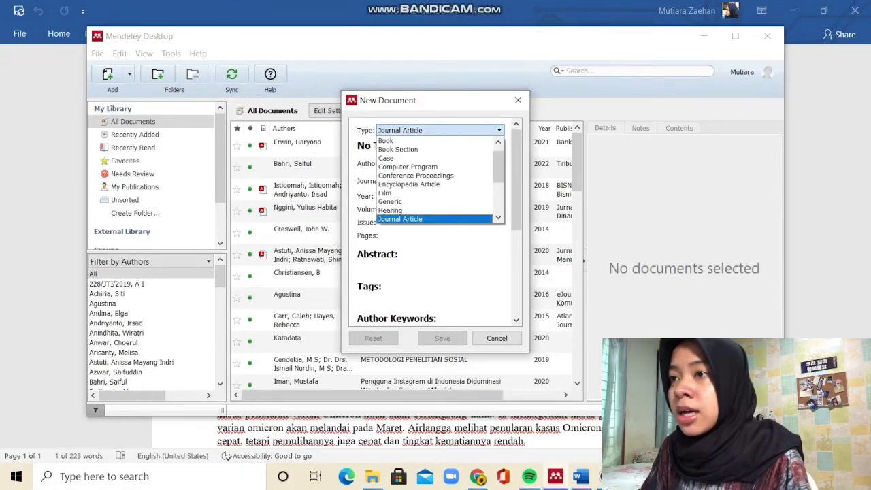
{"action": "scroll", "coordinate": [436, 180], "scroll_direction": "down", "scroll_amount": 3}
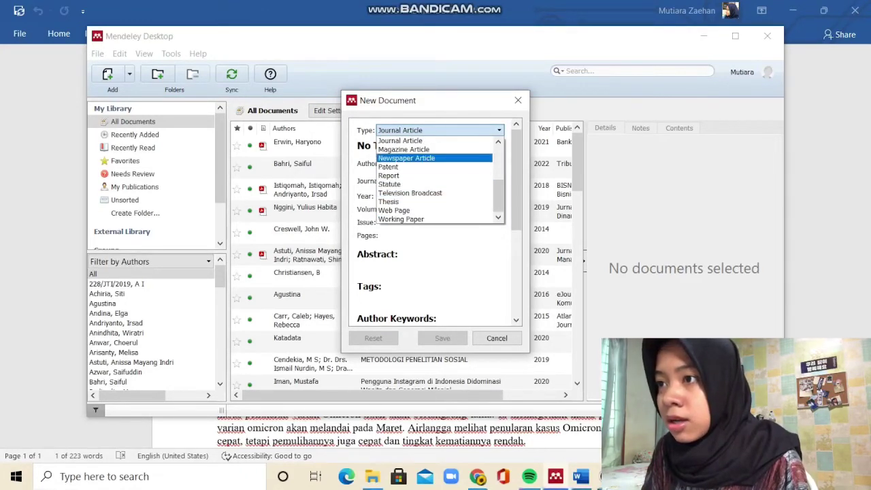
{"action": "left_click", "coordinate": [406, 158]}
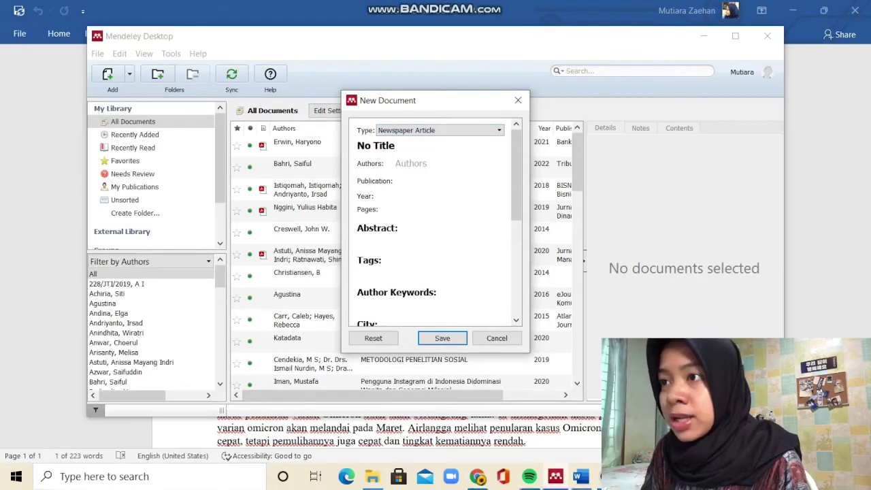
Title the new entry "Menko Airlangga Yakin Penularan Kasus Omicron Sudah Melandai pada Maret Depan".
{"action": "left_click", "coordinate": [386, 146]}
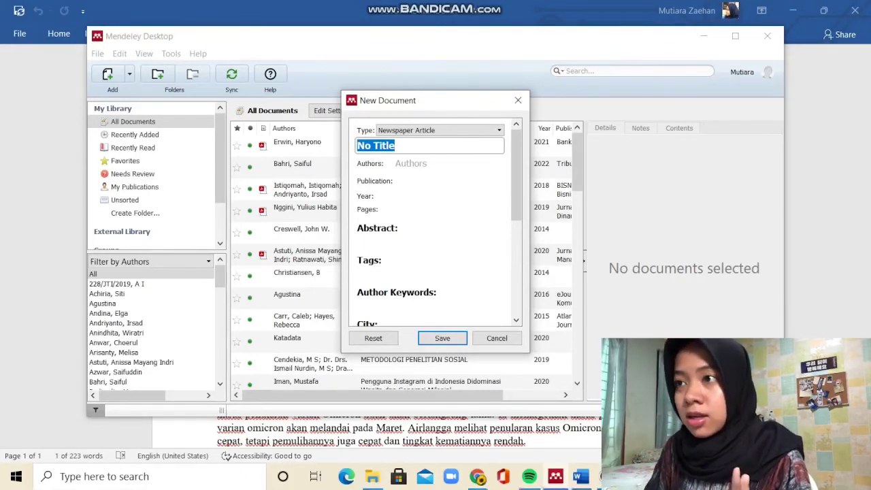
{"action": "type", "text": "Menko Airlangga Yakin Penularan Kasus Omicron Sudah Melandai pada Maret Depan"}
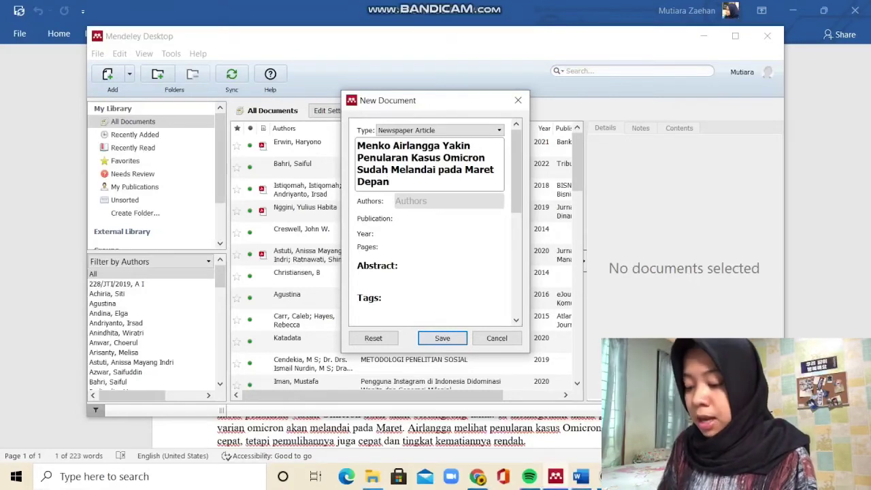
{"action": "type", "text": "u"}
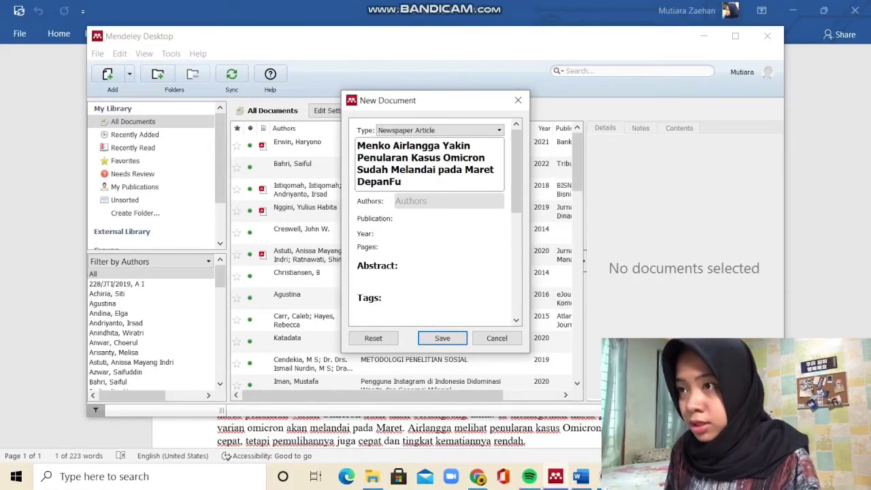
{"action": "key", "text": "BackSpace"}
{"action": "key", "text": "BackSpace"}
{"action": "key", "text": "Tab"}
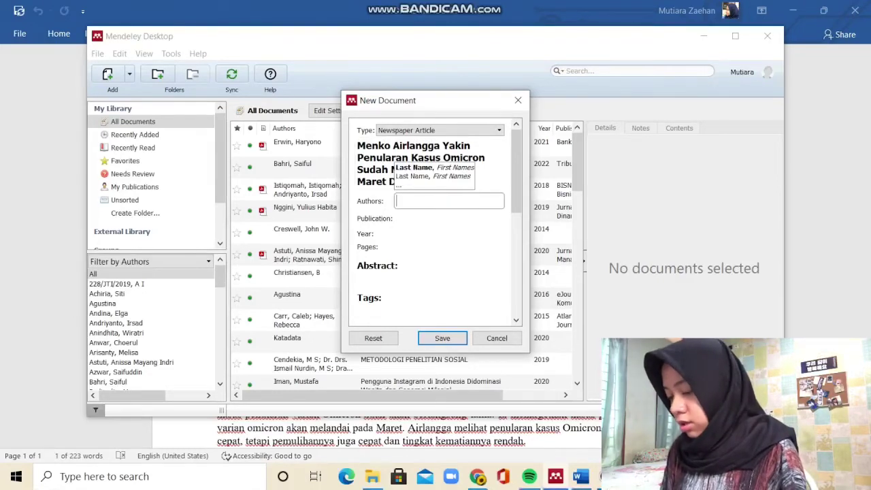
Enter the newspaper article's author as last name, comma, first name.
{"action": "type", "text": "Fau"}
{"action": "type", "text": "z"}
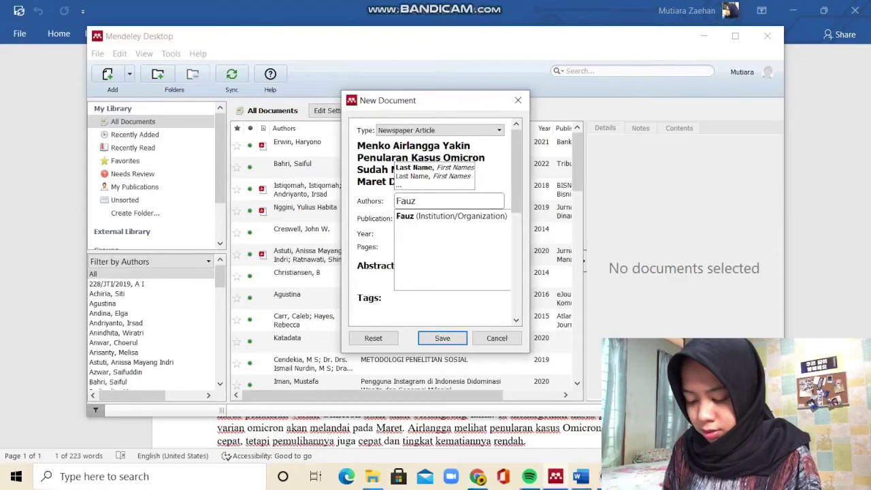
{"action": "type", "text": "i,"}
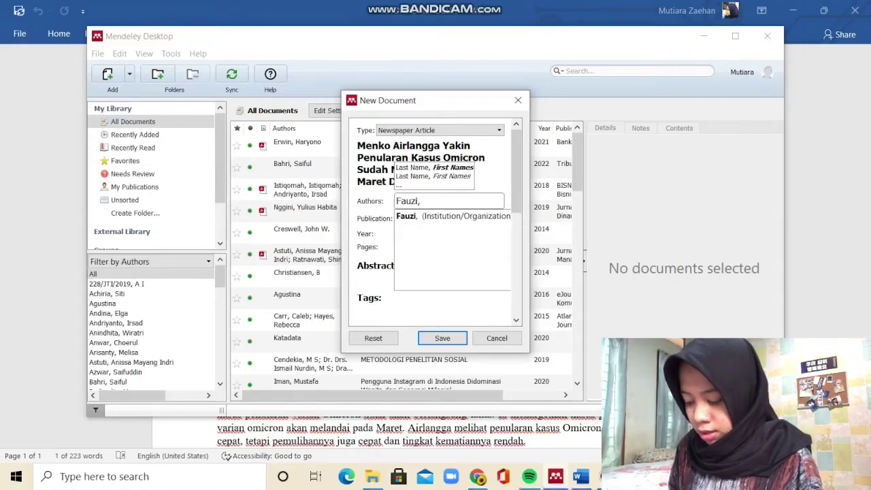
{"action": "type", "text": " Achmad"}
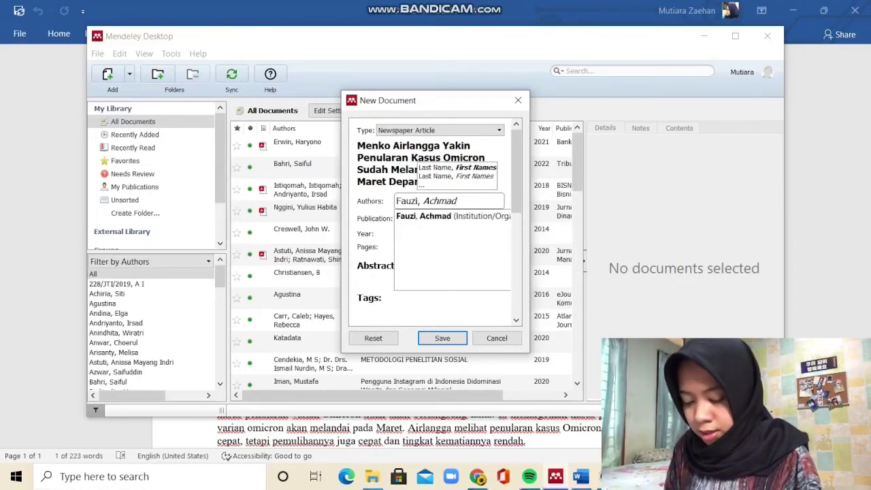
{"action": "key", "text": "Return"}
{"action": "key", "text": "Tab"}
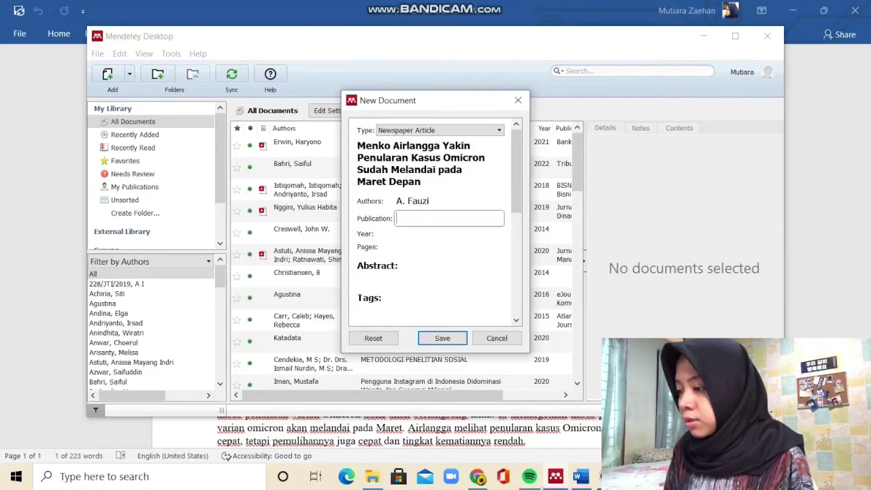
Set the newspaper entry's publication to POSKOTA, its year to 2022 and its pages to 12.
{"action": "type", "text": "P"}
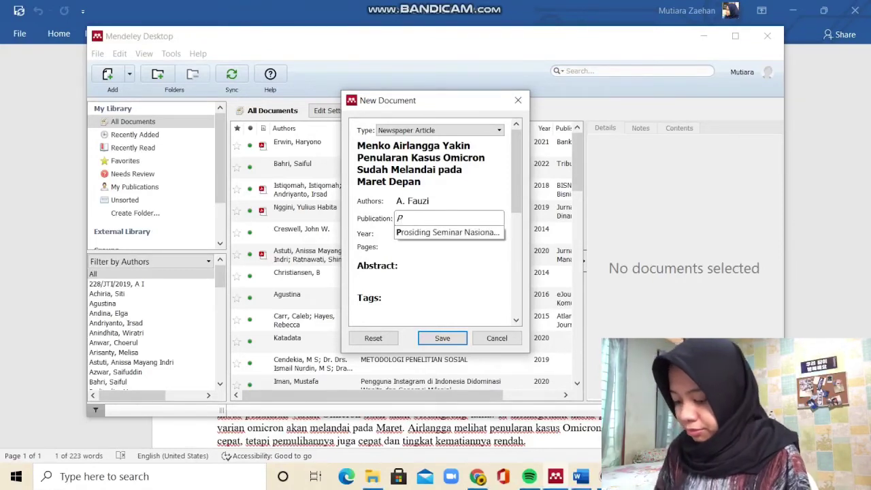
{"action": "type", "text": "OSKOTA"}
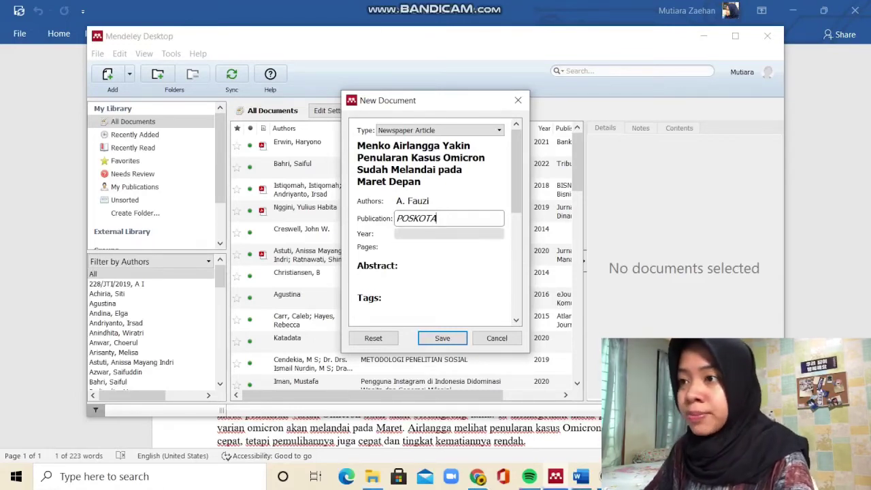
{"action": "left_click", "coordinate": [422, 234]}
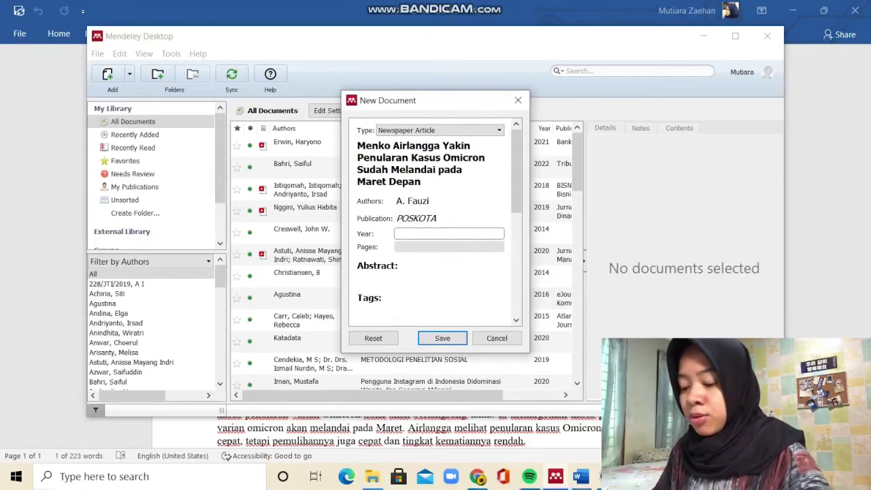
{"action": "type", "text": "2022"}
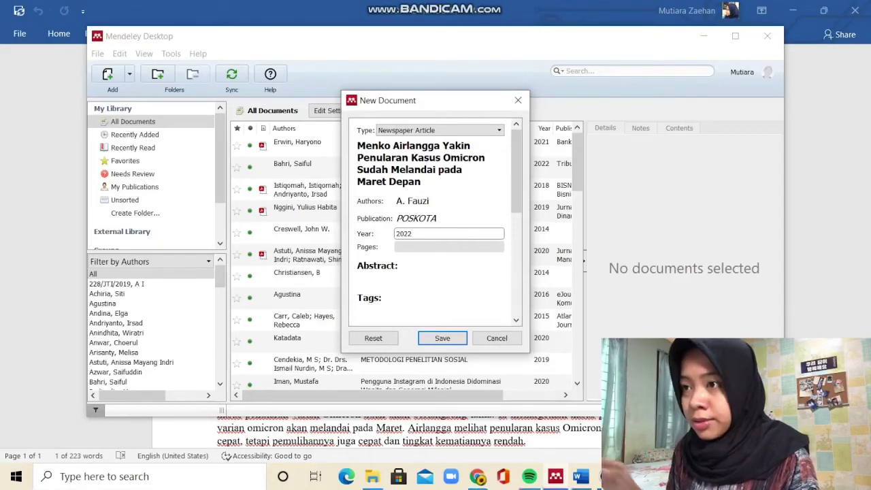
{"action": "key", "text": "Tab"}
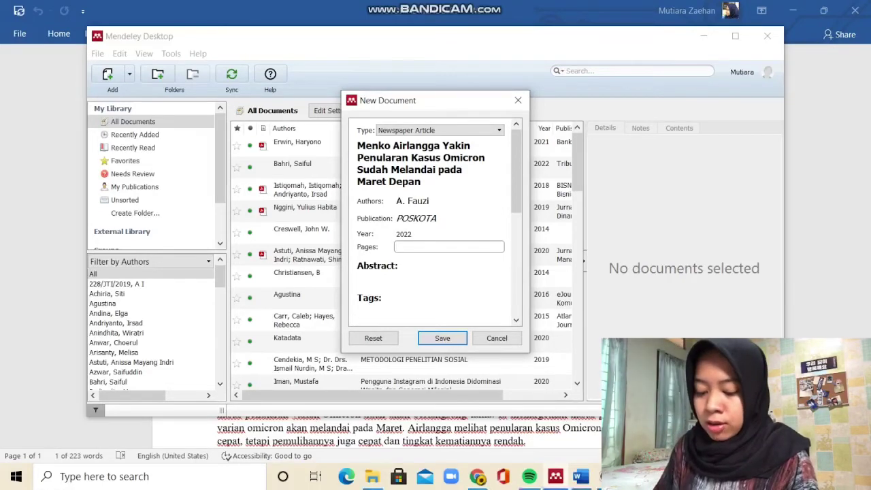
{"action": "type", "text": "12"}
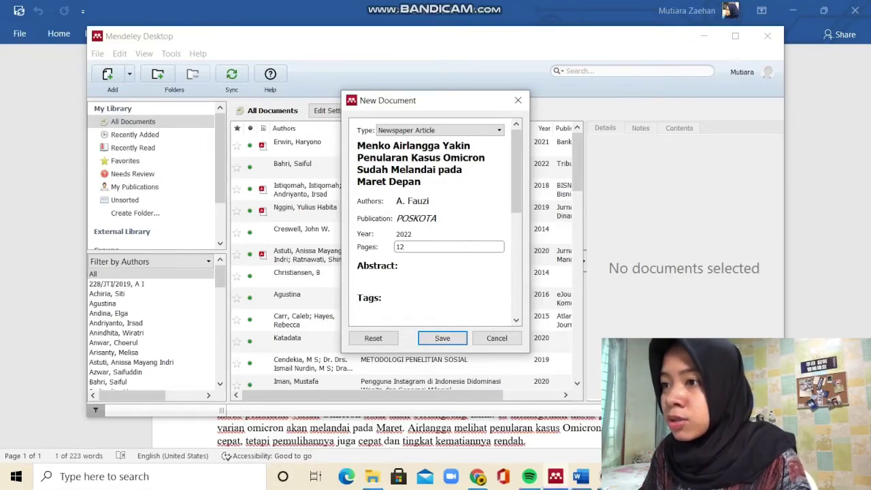
Switch to Word and copy the opening sentence of the Koran section, from "Menteri Koordinator" to "berlangsung lama.".
{"action": "key", "text": "alt+Tab"}
{"action": "scroll", "coordinate": [232, 379], "scroll_direction": "down", "scroll_amount": 1}
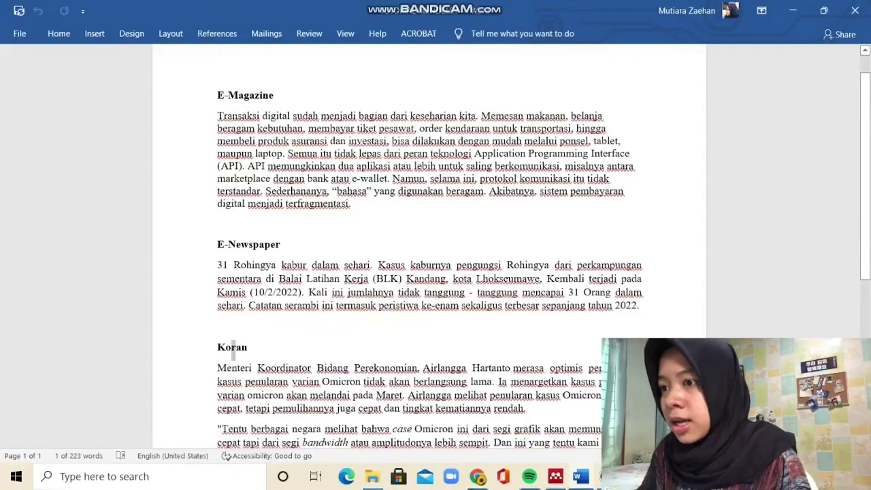
{"action": "left_click", "coordinate": [249, 349]}
{"action": "scroll", "coordinate": [249, 348], "scroll_direction": "down", "scroll_amount": 2}
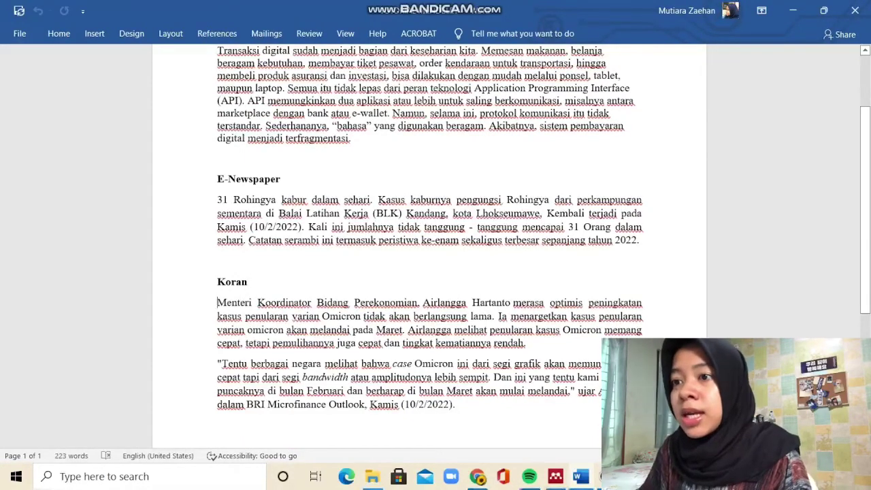
{"action": "left_click_drag", "start_coordinate": [217, 302], "coordinate": [499, 315]}
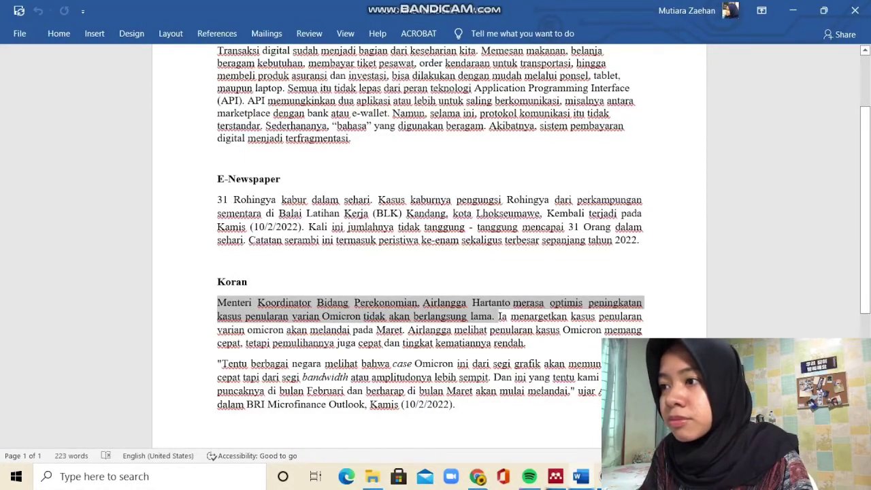
{"action": "right_click", "coordinate": [485, 314]}
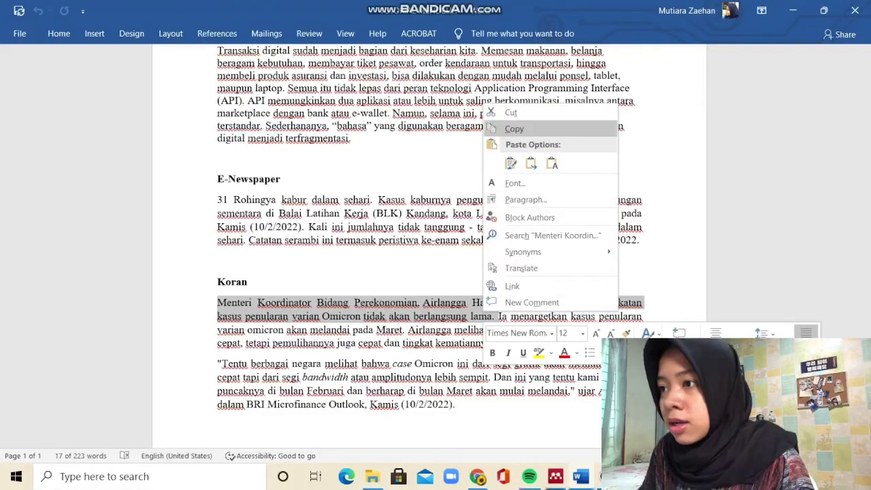
{"action": "left_click", "coordinate": [514, 128]}
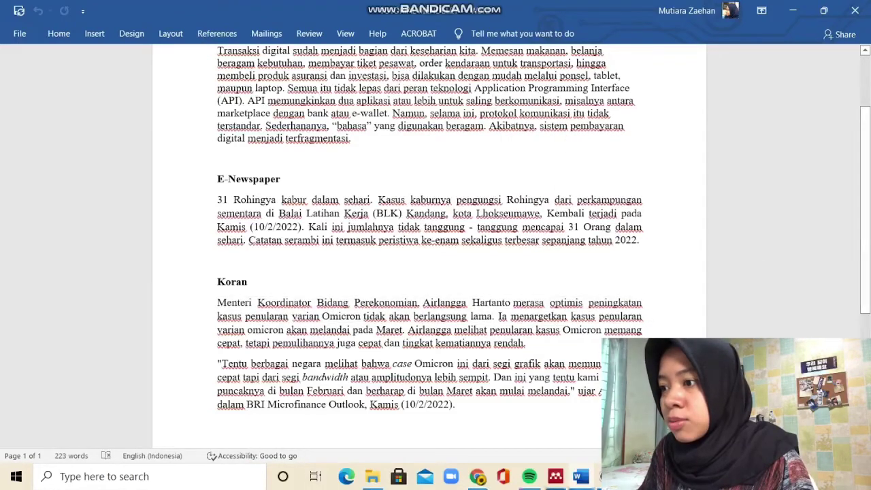
Return to Mendeley and paste the copied Koran sentence as the newspaper entry's abstract.
{"action": "key", "text": "alt+Tab"}
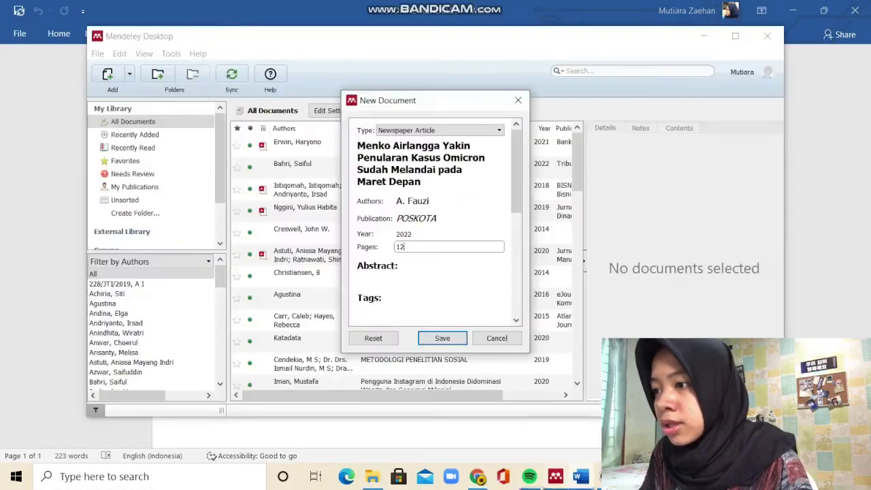
{"action": "left_click", "coordinate": [400, 247]}
{"action": "left_click", "coordinate": [429, 278]}
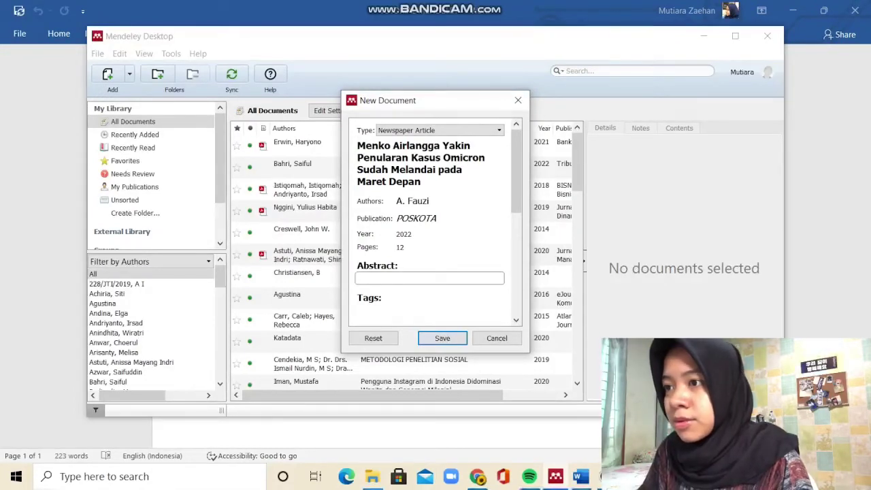
{"action": "key", "text": "ctrl+v"}
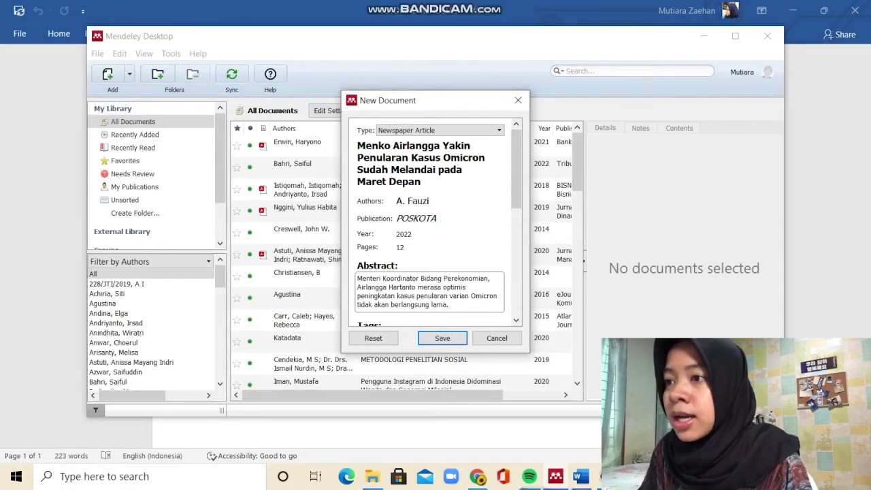
Examine the newspaper entry's optional Tags and Author Keywords fields.
{"action": "scroll", "coordinate": [438, 223], "scroll_direction": "down", "scroll_amount": 1}
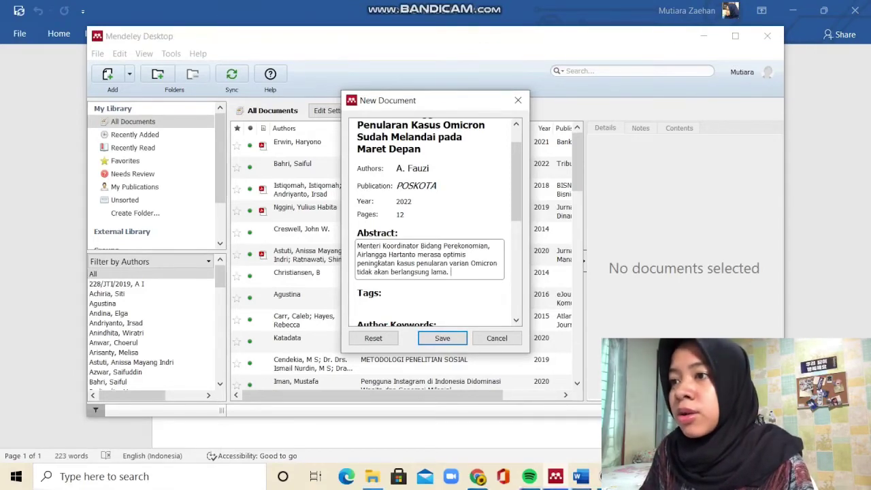
{"action": "scroll", "coordinate": [436, 223], "scroll_direction": "down", "scroll_amount": 1}
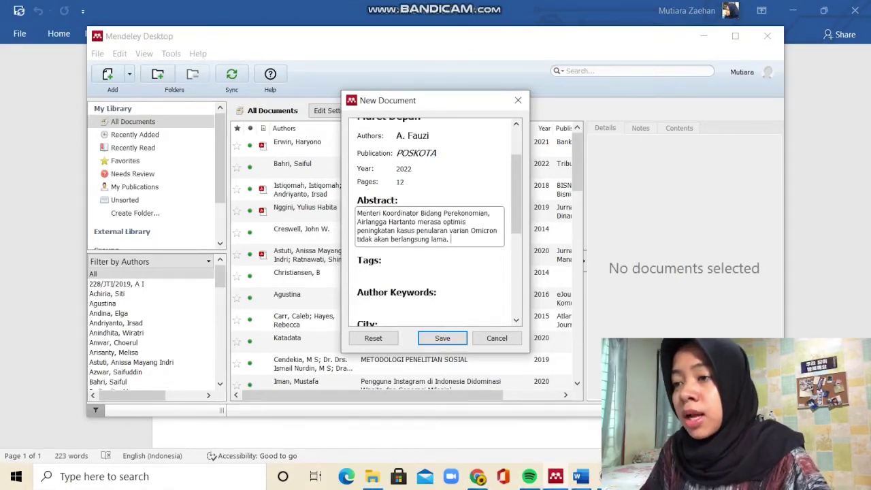
{"action": "scroll", "coordinate": [435, 223], "scroll_direction": "down", "scroll_amount": 1}
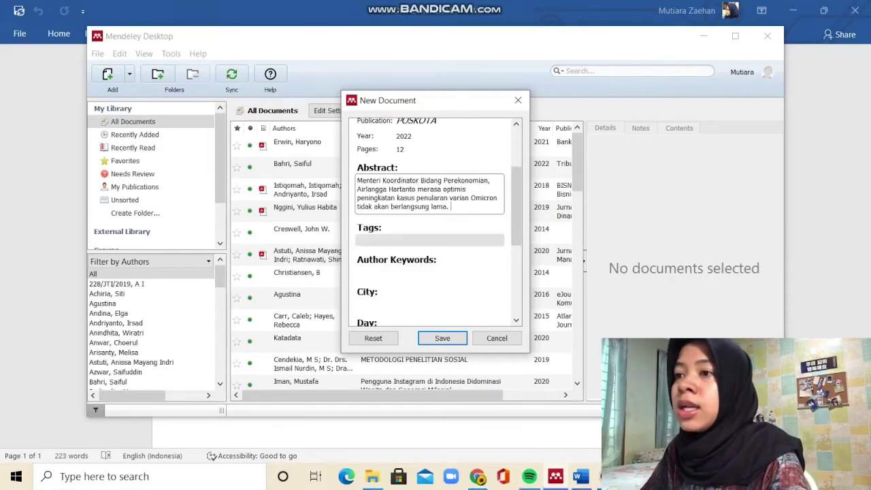
{"action": "left_click", "coordinate": [429, 240]}
{"action": "left_click", "coordinate": [429, 272]}
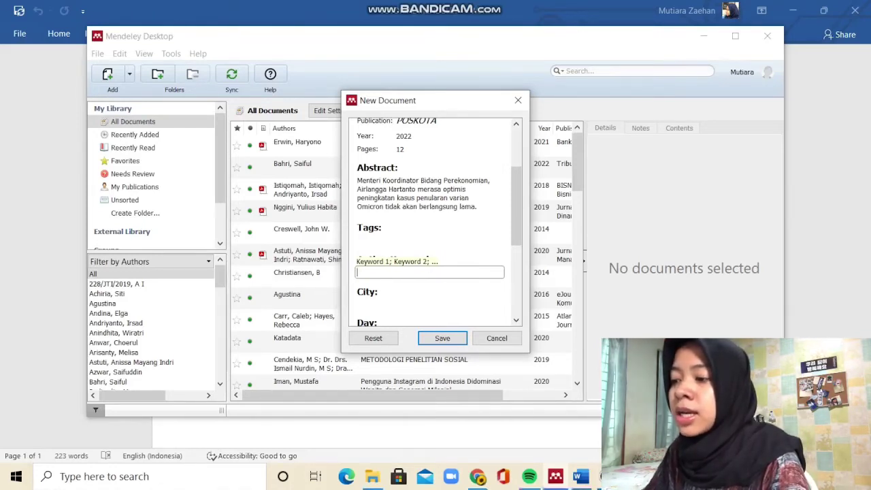
{"action": "left_click", "coordinate": [429, 239]}
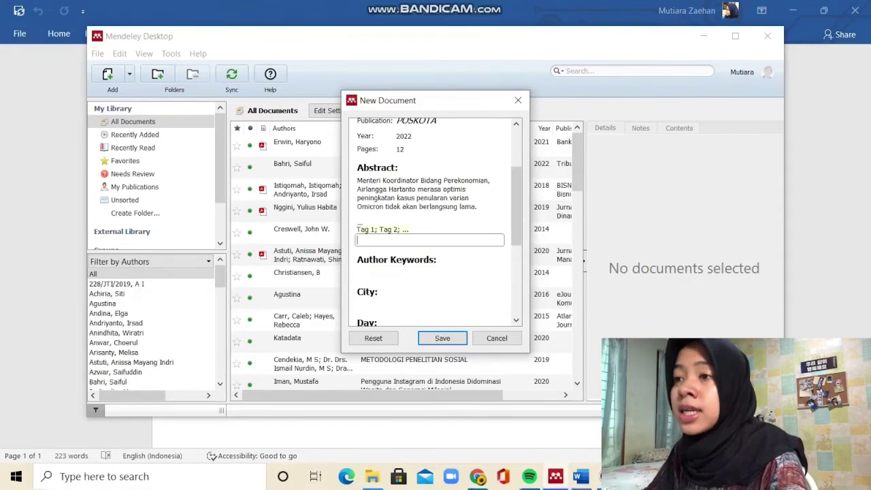
{"action": "left_click", "coordinate": [429, 271]}
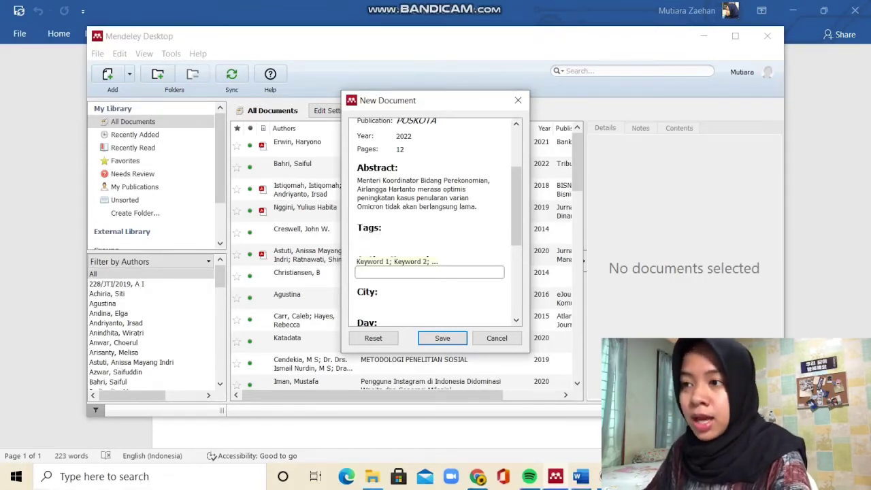
Set the newspaper entry's city to Jakarta, its day to 11 and its month to Februari.
{"action": "scroll", "coordinate": [429, 240], "scroll_direction": "down", "scroll_amount": 1}
{"action": "left_click", "coordinate": [429, 238]}
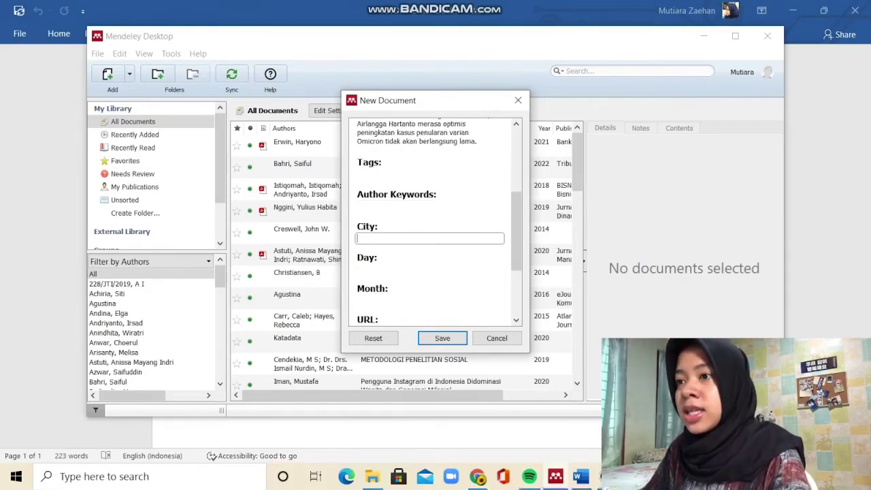
{"action": "type", "text": "J"}
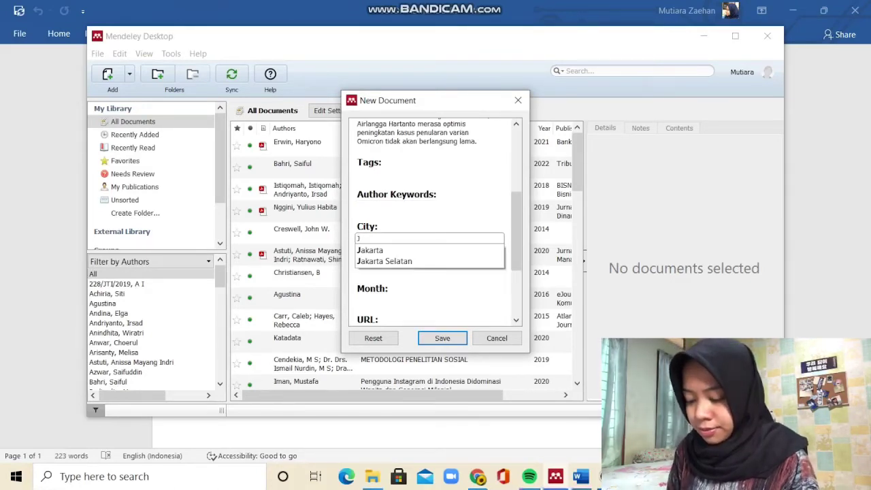
{"action": "key", "text": "Down"}
{"action": "key", "text": "Return"}
{"action": "key", "text": "Tab"}
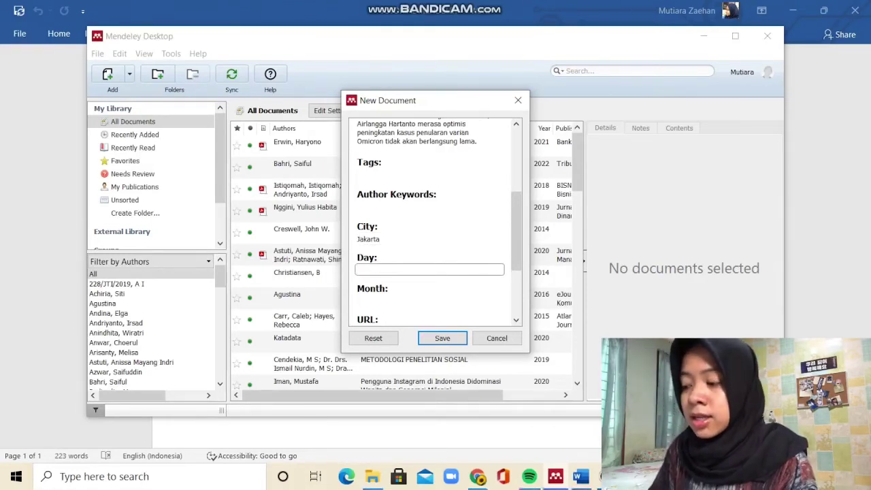
{"action": "type", "text": "11"}
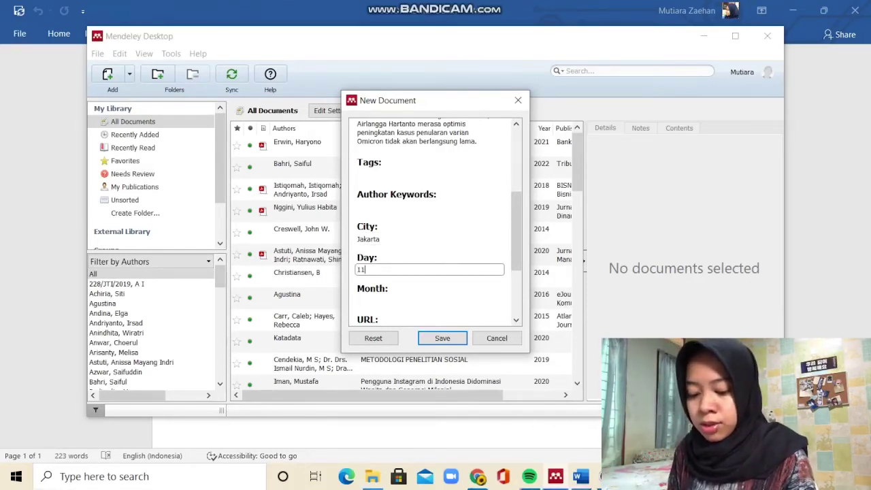
{"action": "key", "text": "Tab"}
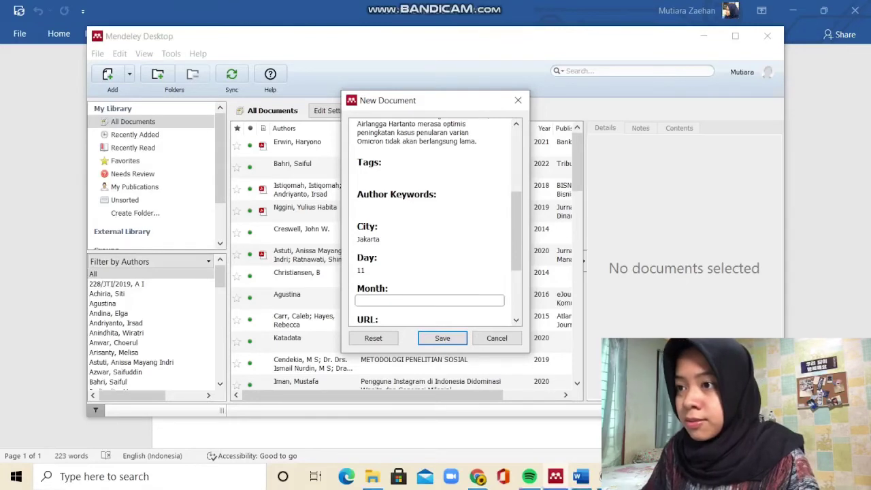
{"action": "type", "text": "F"}
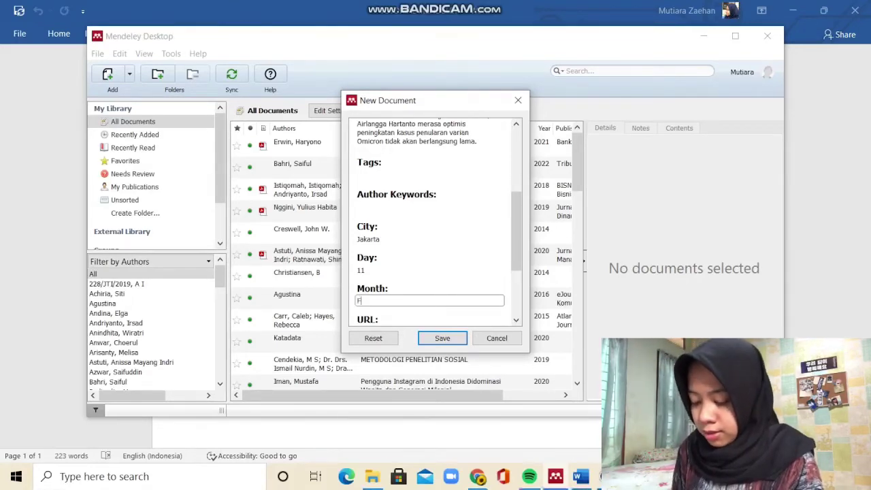
{"action": "type", "text": "ebrua"}
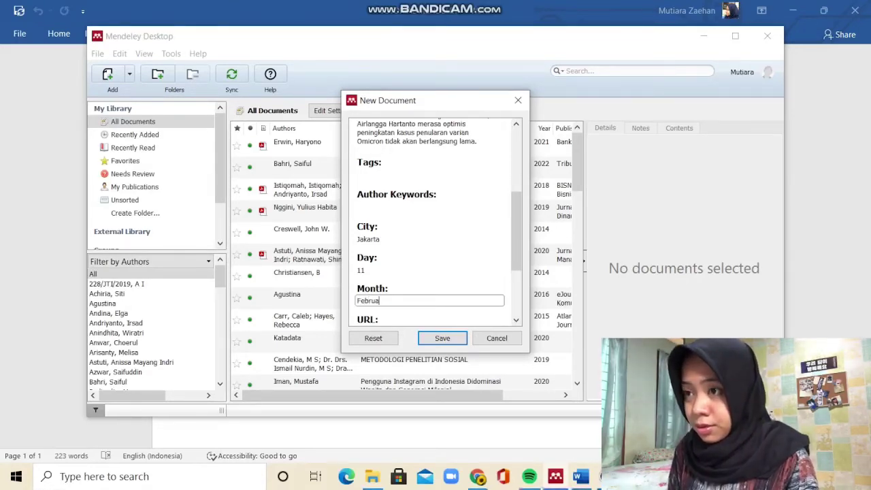
{"action": "type", "text": "ri"}
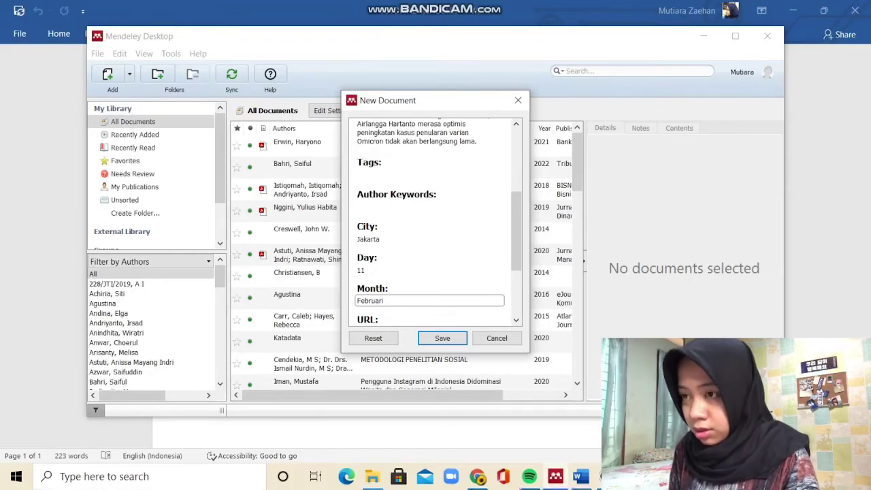
{"action": "scroll", "coordinate": [435, 221], "scroll_direction": "down", "scroll_amount": 2}
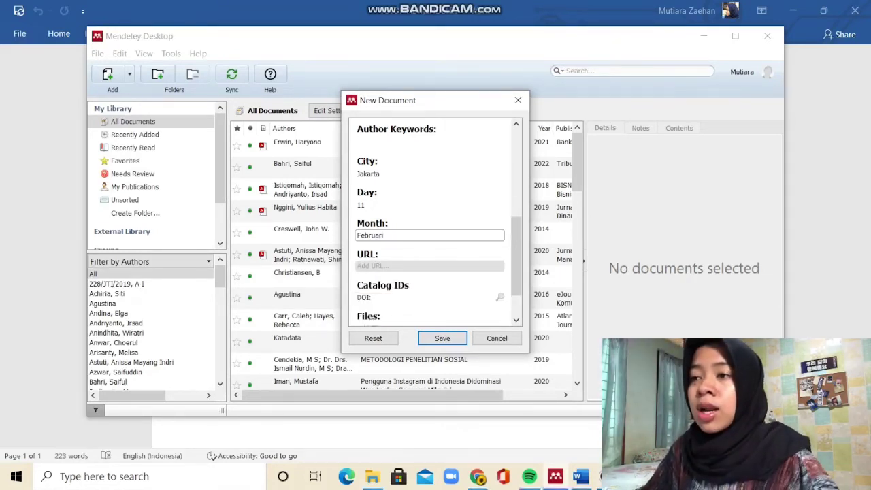
{"action": "scroll", "coordinate": [429, 266], "scroll_direction": "down", "scroll_amount": 1}
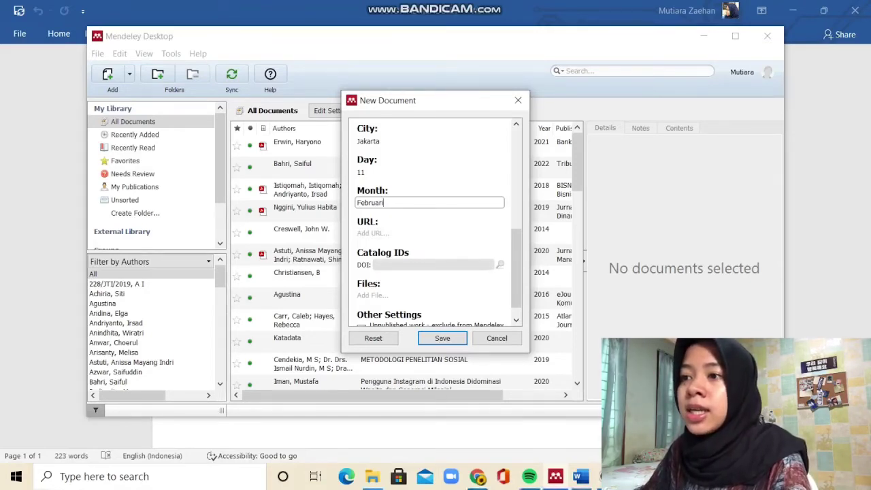
{"action": "scroll", "coordinate": [428, 272], "scroll_direction": "down", "scroll_amount": 1}
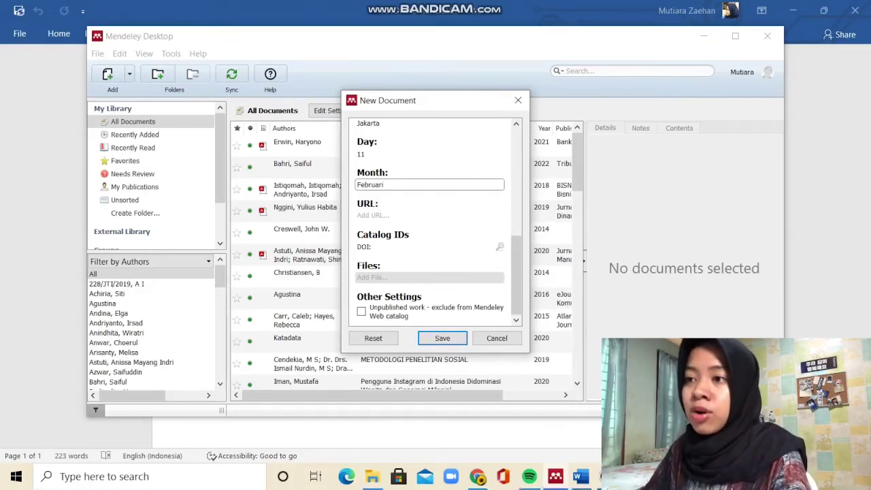
{"action": "left_click", "coordinate": [381, 277]}
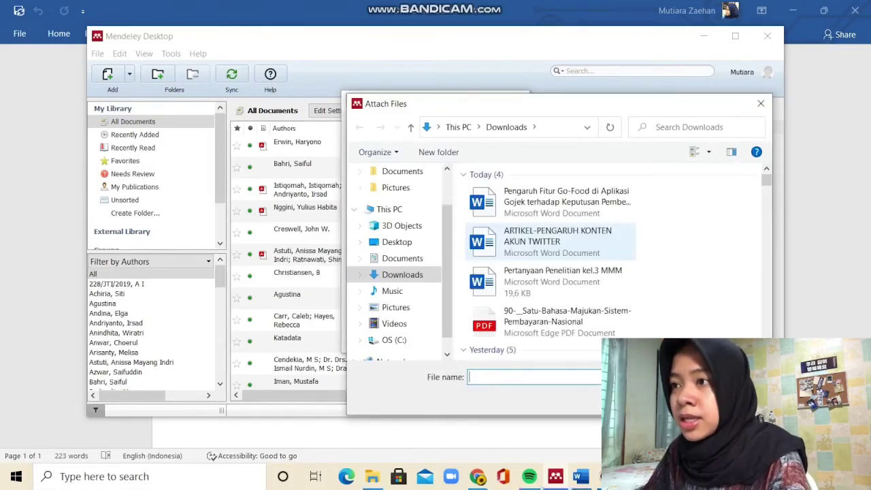
{"action": "scroll", "coordinate": [551, 241], "scroll_direction": "down", "scroll_amount": 2}
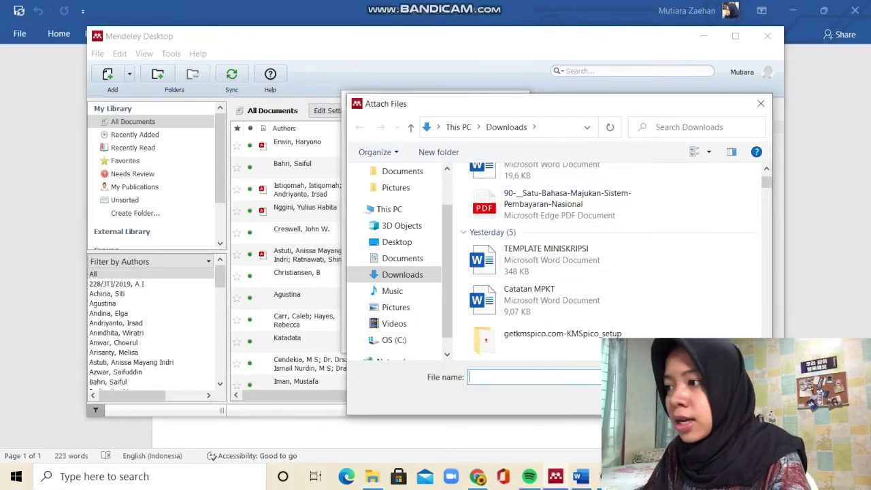
{"action": "key", "text": "Escape"}
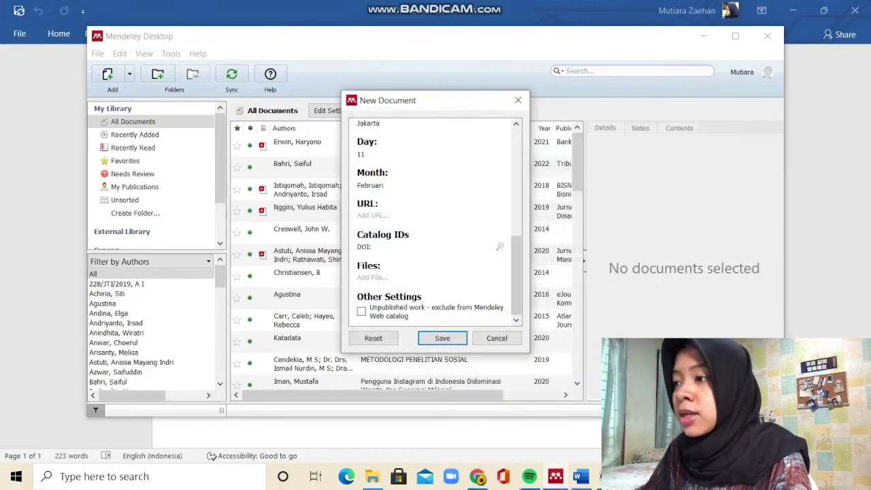
Review and save the newspaper article entry, and display the recently added documents in the library.
{"action": "scroll", "coordinate": [436, 272], "scroll_direction": "up", "scroll_amount": 5}
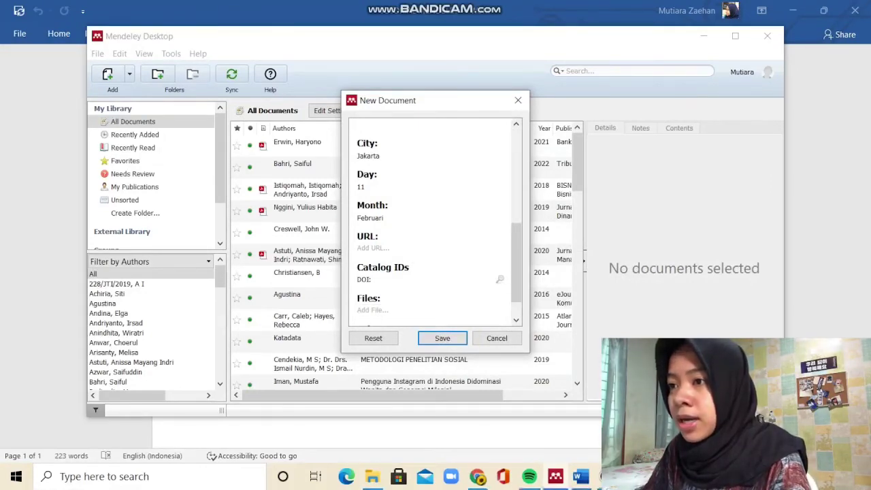
{"action": "scroll", "coordinate": [436, 225], "scroll_direction": "up", "scroll_amount": 2}
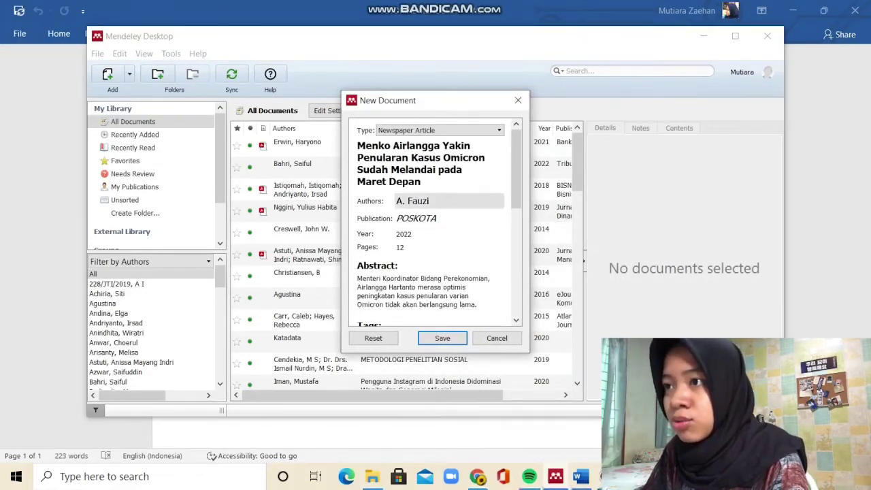
{"action": "scroll", "coordinate": [435, 224], "scroll_direction": "down", "scroll_amount": 8}
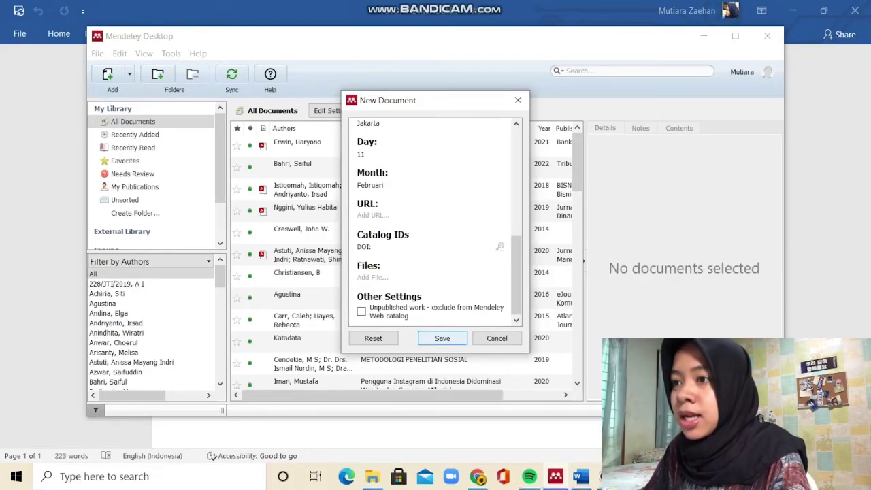
{"action": "key", "text": "Return"}
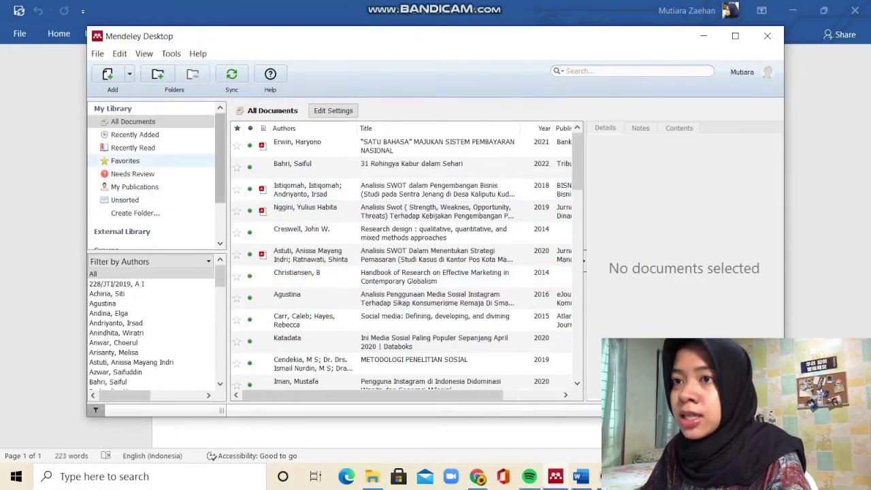
{"action": "left_click", "coordinate": [135, 134]}
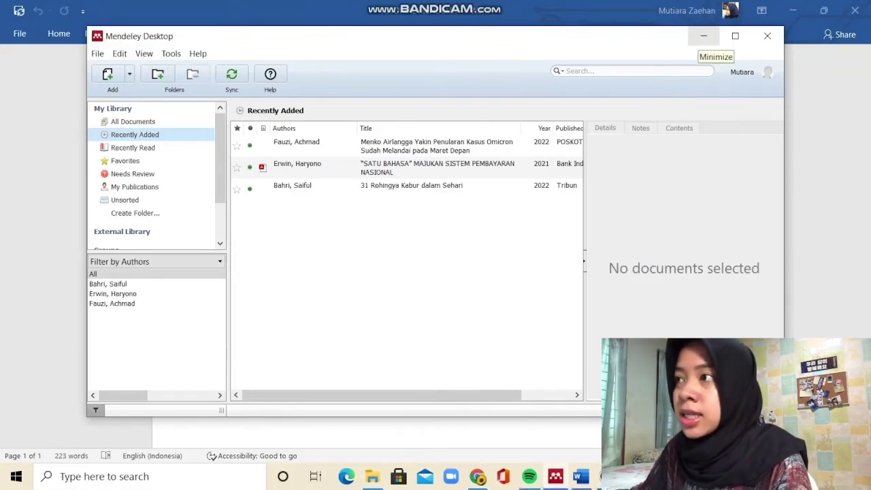
Switch to Word and cite the 2021 Bank Indonesia article on "SATU BAHASA" at the end of the E-Magazine paragraph, searching the library for "ban".
{"action": "left_click", "coordinate": [704, 35]}
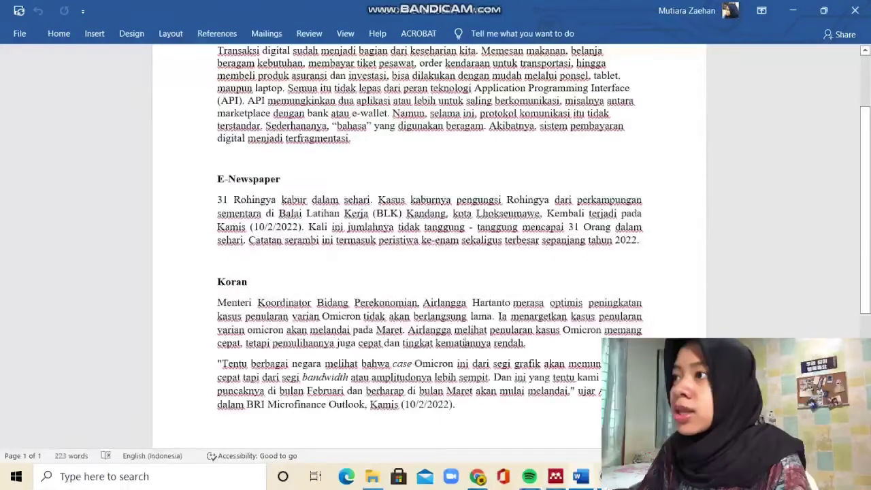
{"action": "scroll", "coordinate": [464, 440], "scroll_direction": "up", "scroll_amount": 3}
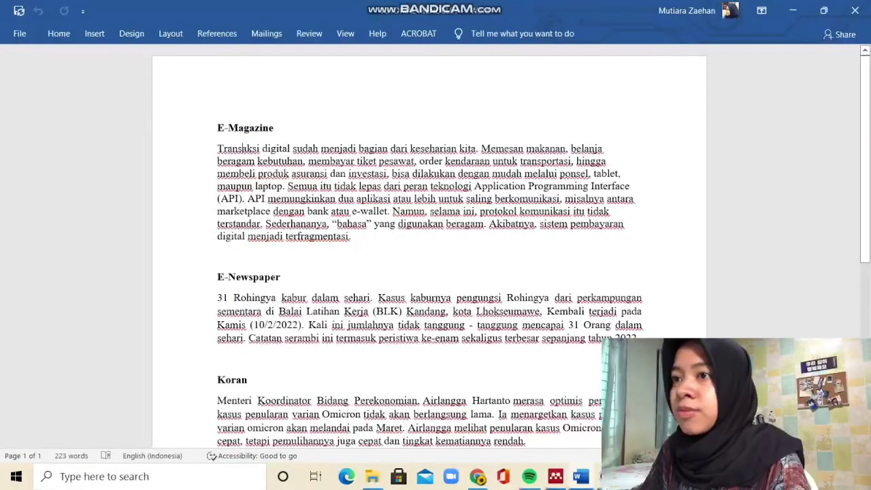
{"action": "triple_click", "coordinate": [245, 128]}
{"action": "left_click", "coordinate": [276, 128]}
{"action": "left_click", "coordinate": [351, 237]}
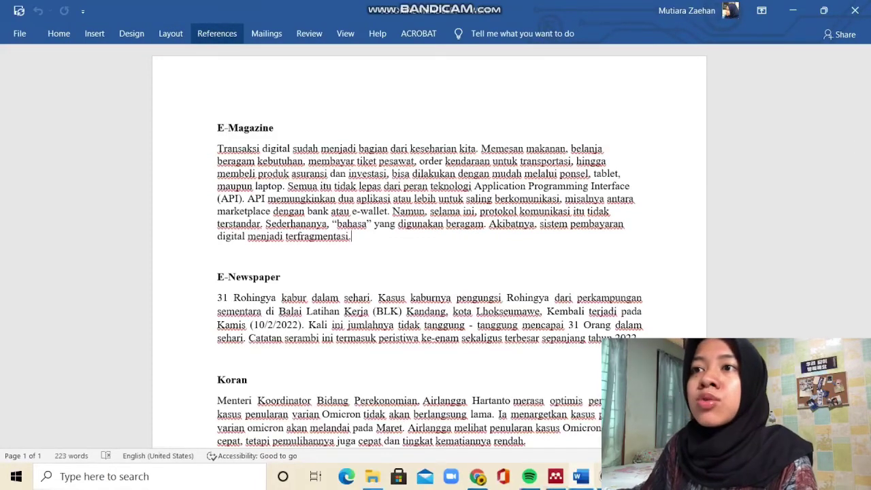
{"action": "left_click", "coordinate": [217, 34]}
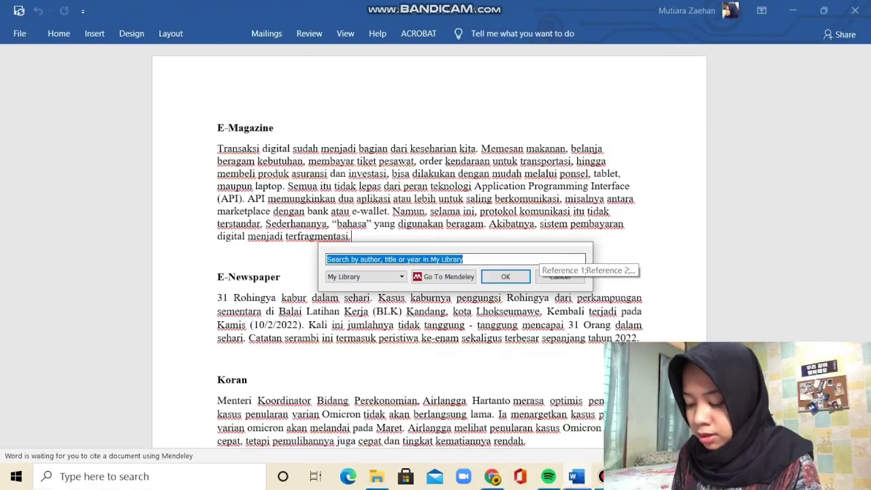
{"action": "type", "text": "b"}
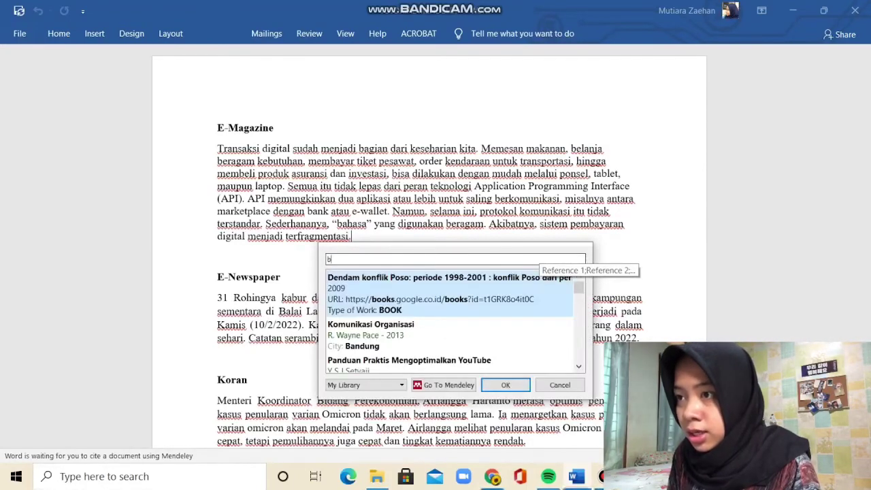
{"action": "type", "text": "an"}
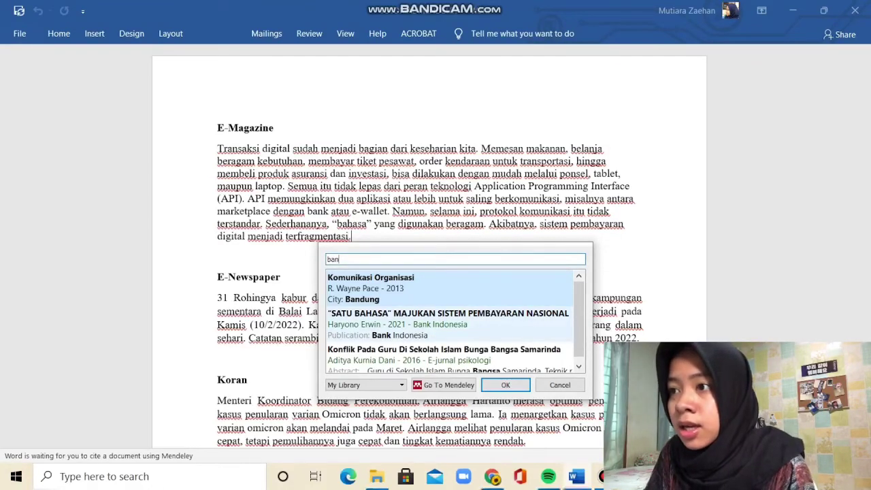
{"action": "key", "text": "Return"}
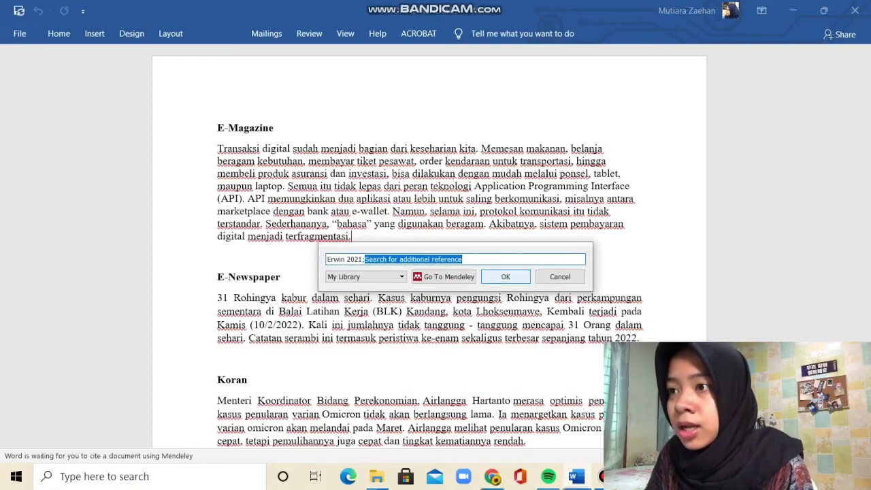
{"action": "key", "text": "Return"}
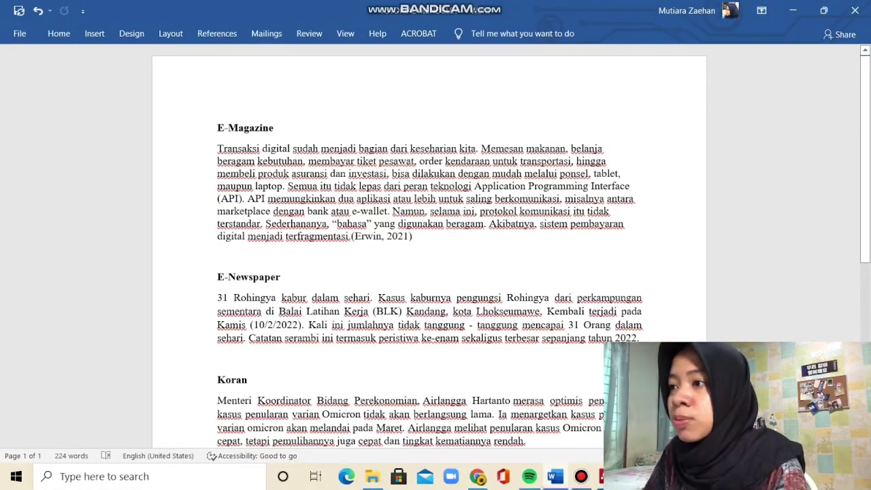
Cite the article "31 Rohingya Kabur dalam Sehari" at the end of the E-Newspaper paragraph, searching the library for "rohi".
{"action": "scroll", "coordinate": [429, 245], "scroll_direction": "down", "scroll_amount": 1}
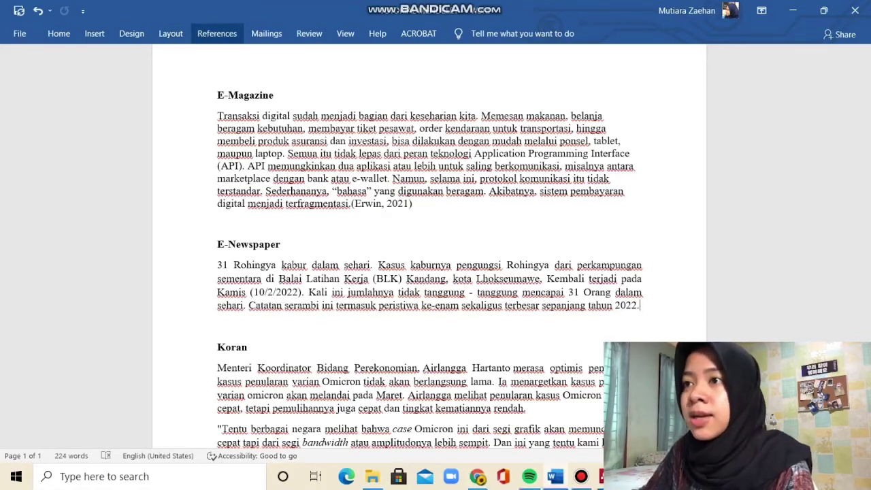
{"action": "left_click", "coordinate": [217, 33]}
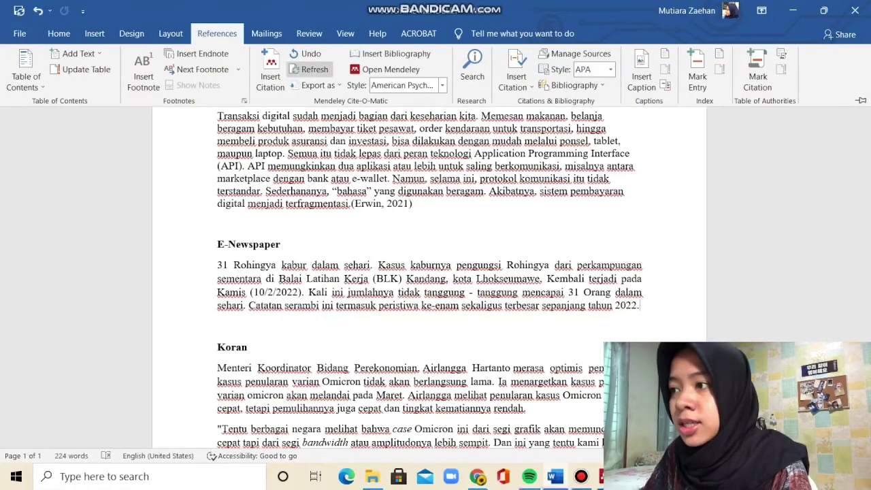
{"action": "left_click", "coordinate": [270, 72]}
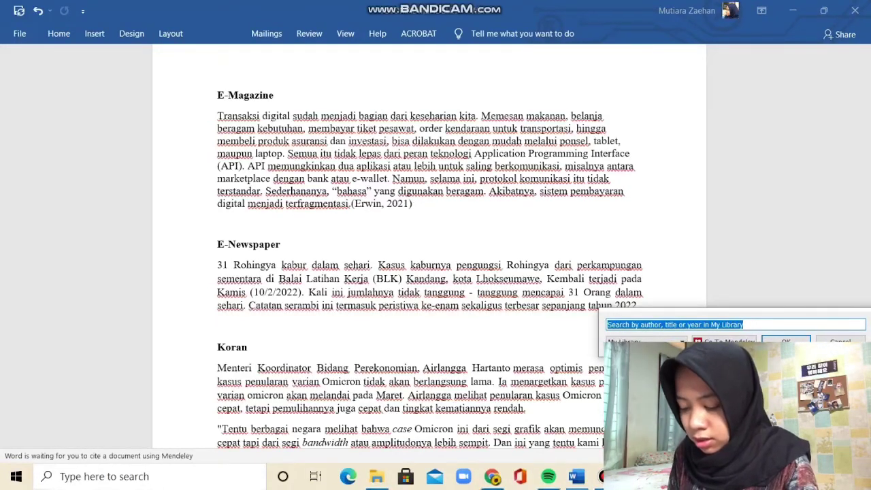
{"action": "type", "text": "r"}
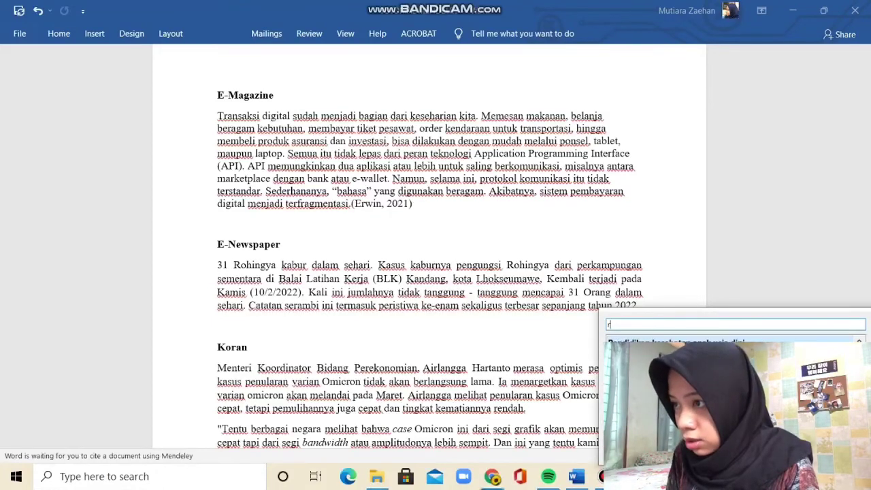
{"action": "type", "text": "ohi"}
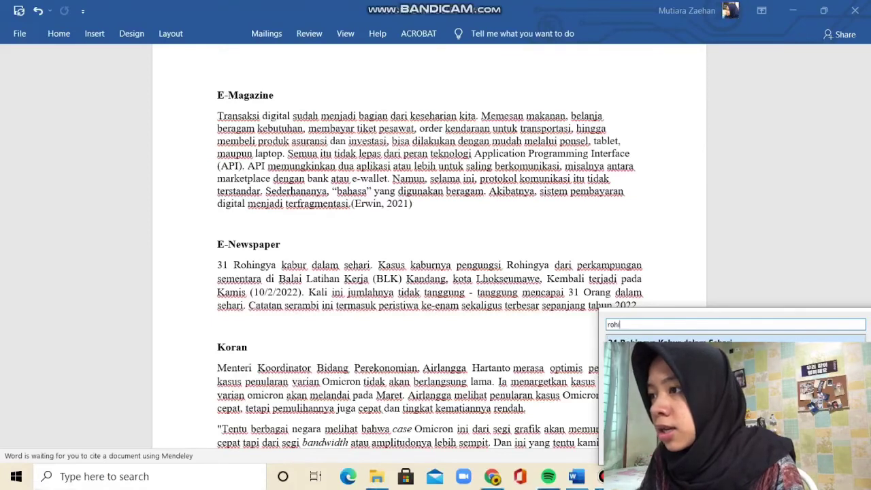
{"action": "key", "text": "Return"}
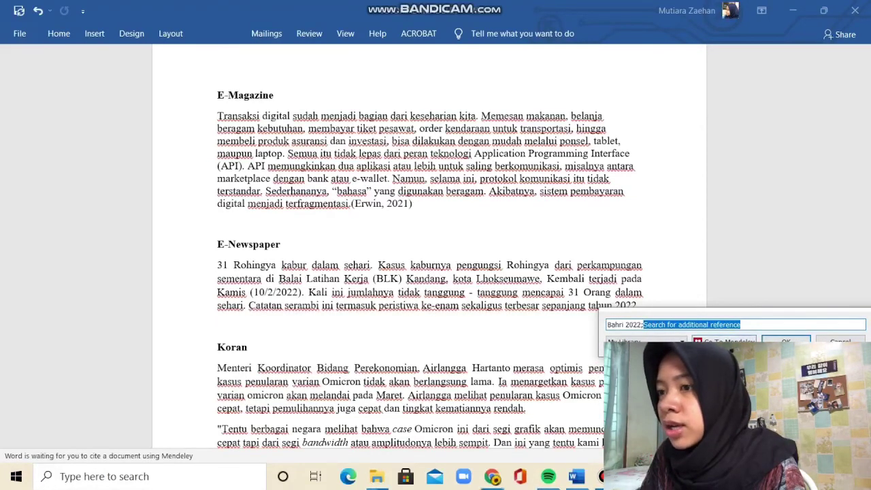
{"action": "key", "text": "Return"}
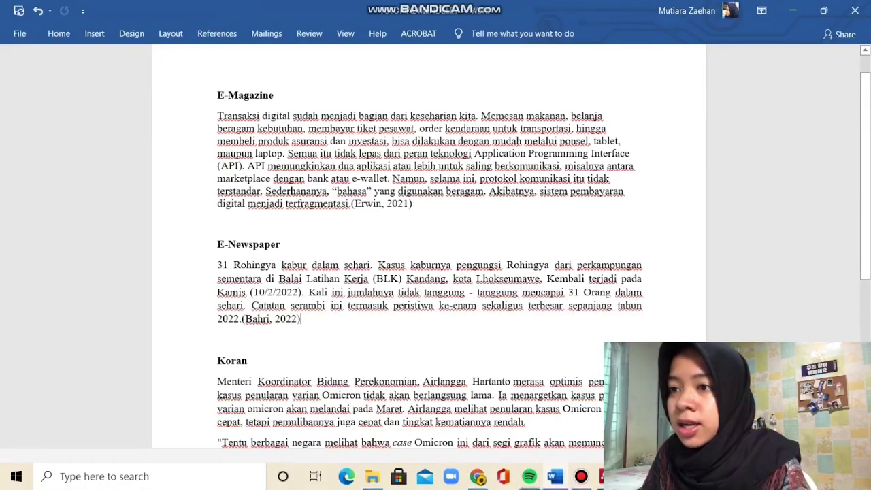
Cite the 2022 POSKOTA article on Omicron cases at the end of the Koran section, searching the library for "pos".
{"action": "scroll", "coordinate": [429, 245], "scroll_direction": "down", "scroll_amount": 3}
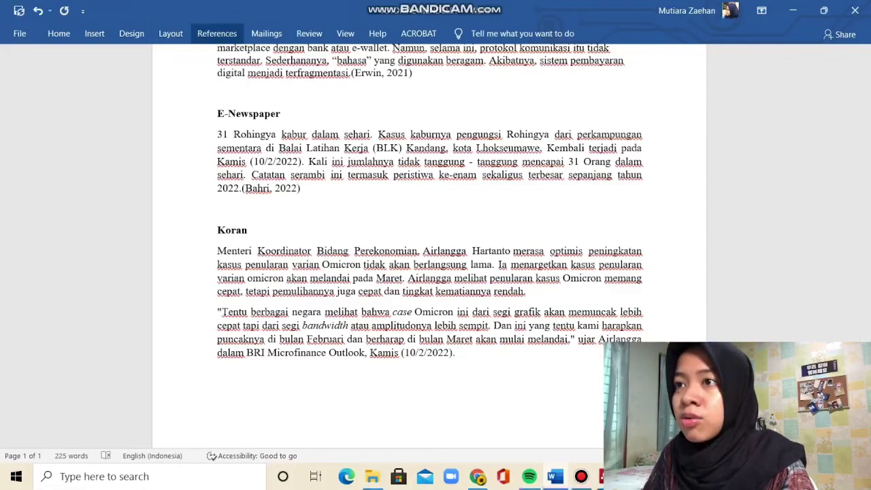
{"action": "left_click", "coordinate": [217, 34]}
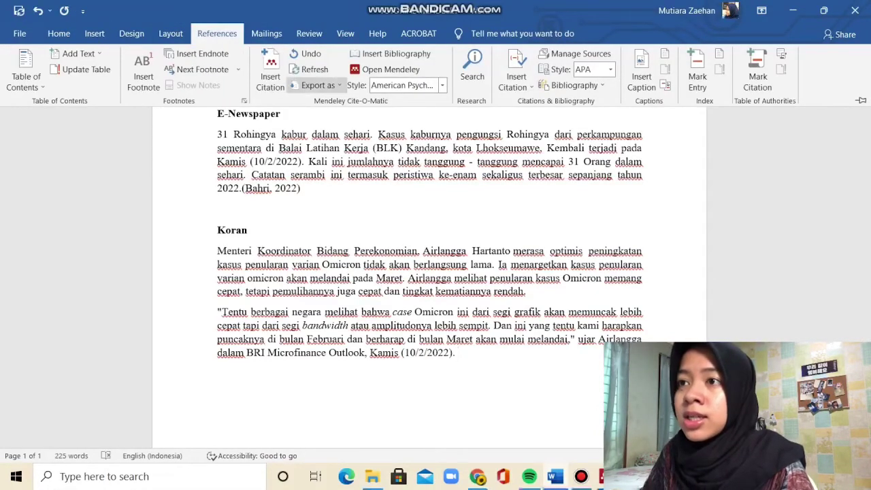
{"action": "left_click", "coordinate": [270, 65]}
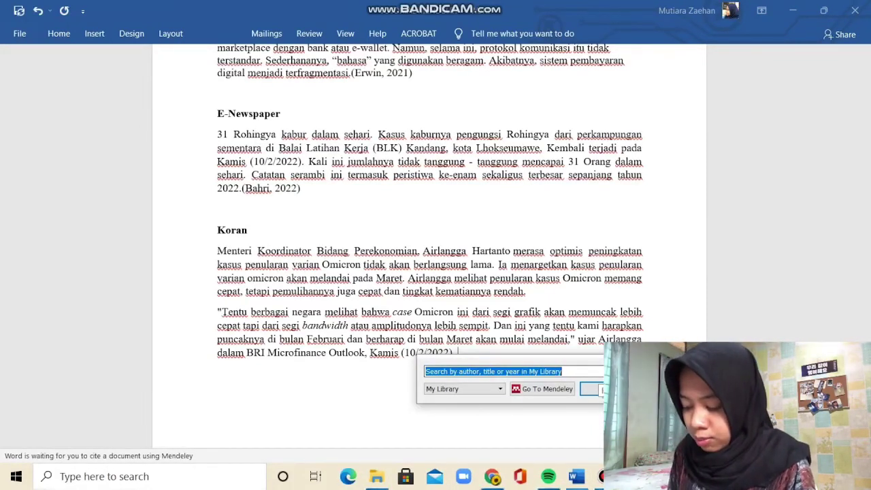
{"action": "type", "text": "pos"}
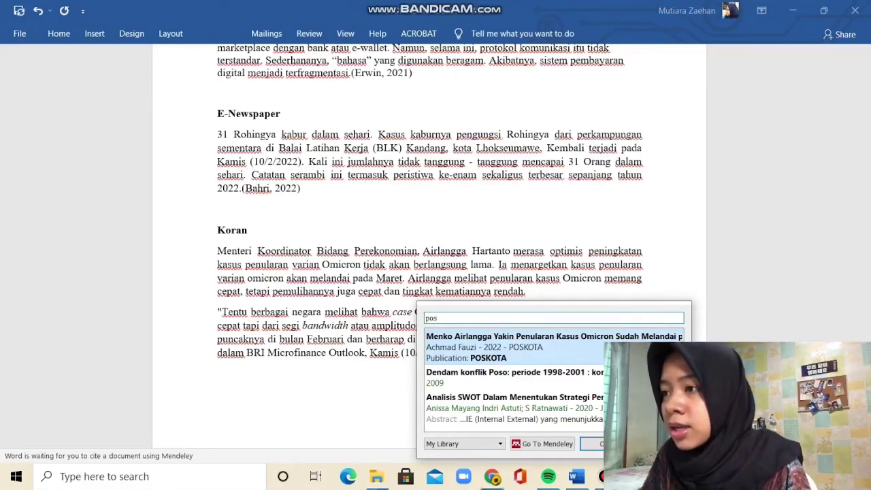
{"action": "key", "text": "Return"}
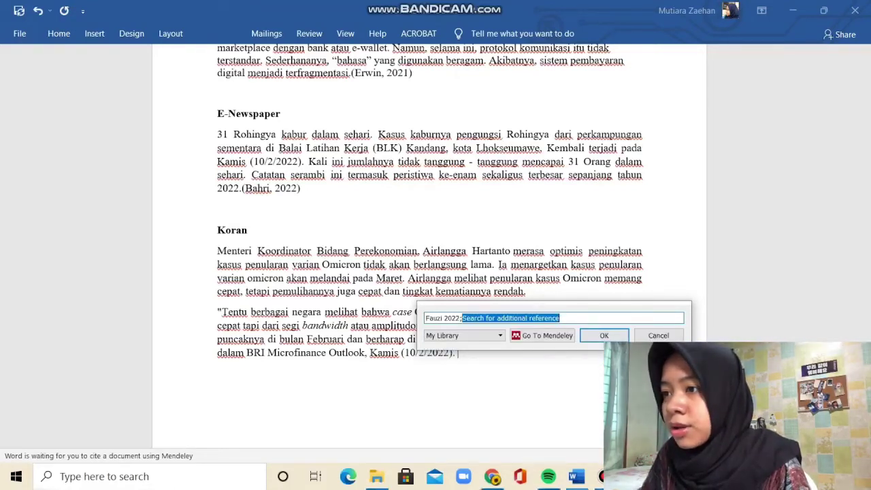
{"action": "key", "text": "Return"}
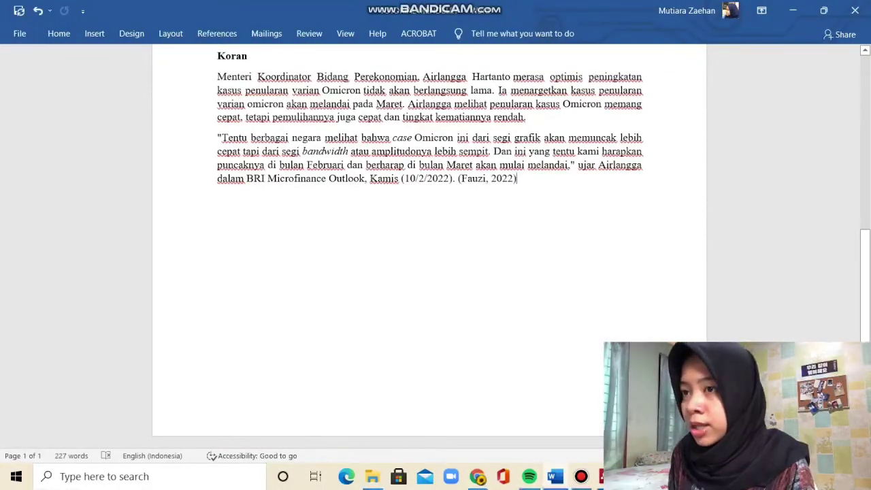
Add the bold heading DAFTAR PUSTAKA on a new page after the Koran section.
{"action": "key", "text": "Return"}
{"action": "key", "text": "Return"}
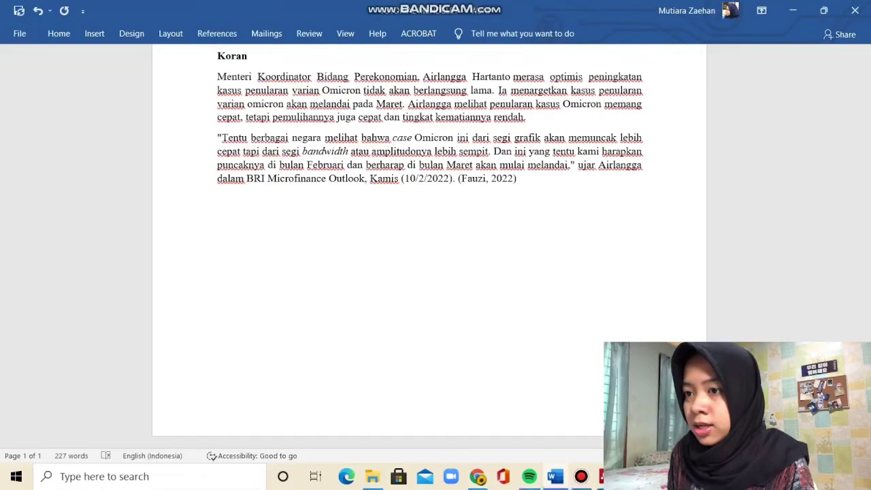
{"action": "key", "text": "Return"}
{"action": "key", "text": "Return"}
{"action": "key", "text": "Return"}
{"action": "key", "text": "Return"}
{"action": "key", "text": "Return"}
{"action": "key", "text": "Return"}
{"action": "key", "text": "Return"}
{"action": "key", "text": "Return"}
{"action": "key", "text": "Return"}
{"action": "key", "text": "Return"}
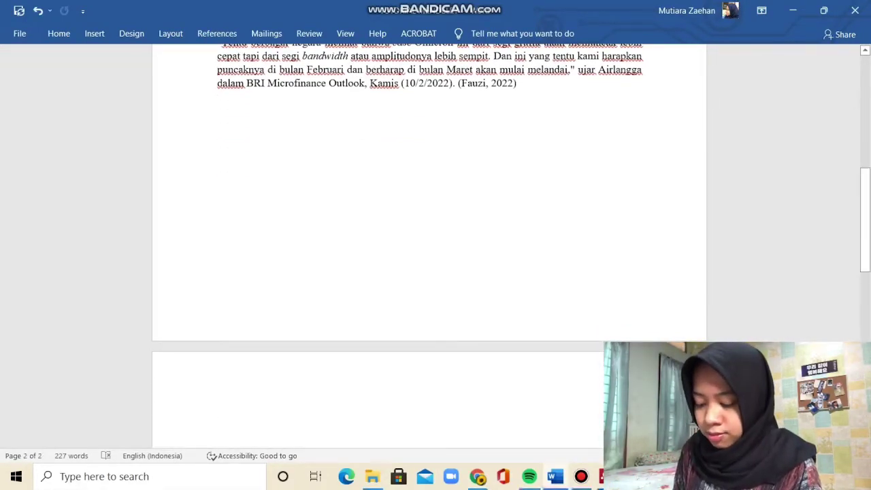
{"action": "type", "text": "DAFTAR "}
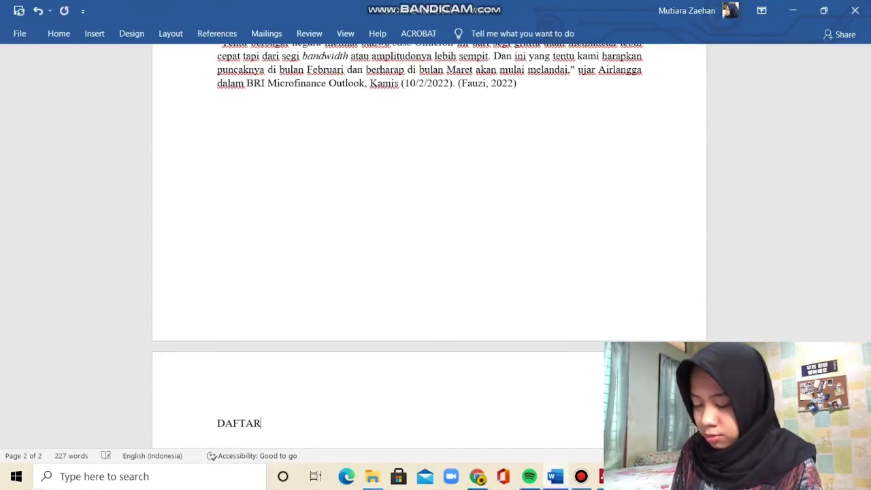
{"action": "type", "text": "PUSTAKA"}
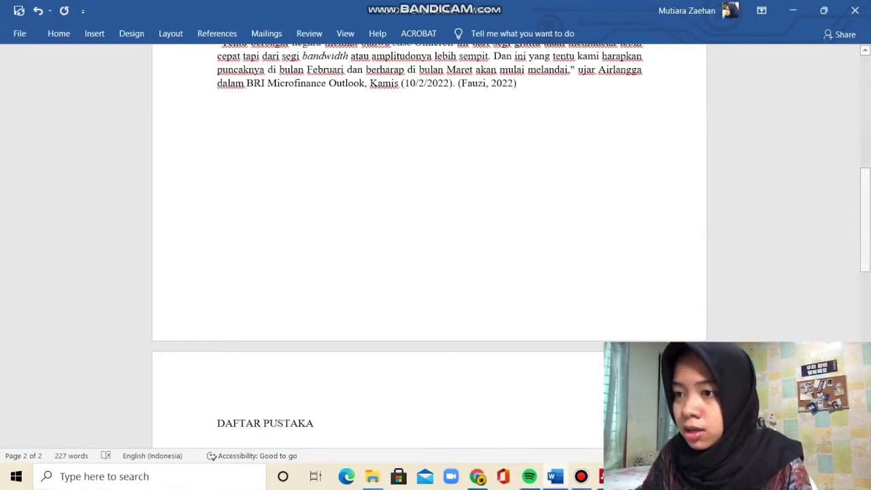
{"action": "key", "text": "shift+Home"}
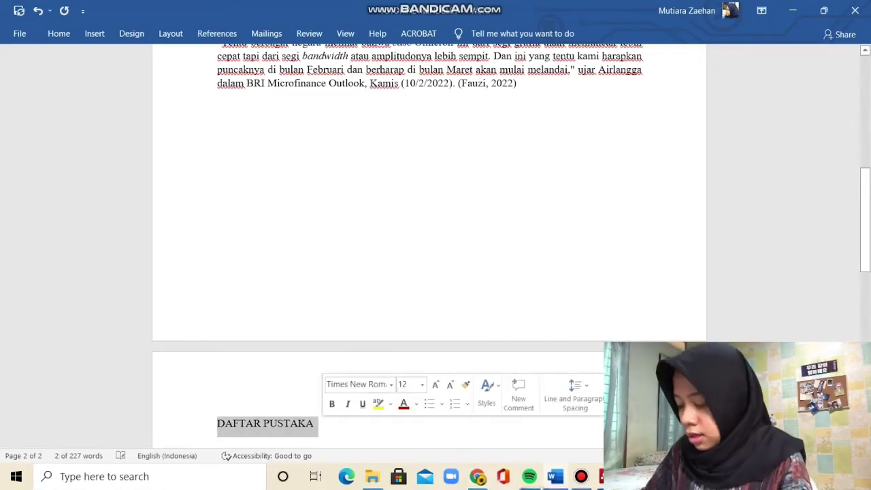
{"action": "left_click", "coordinate": [330, 402]}
{"action": "key", "text": "End"}
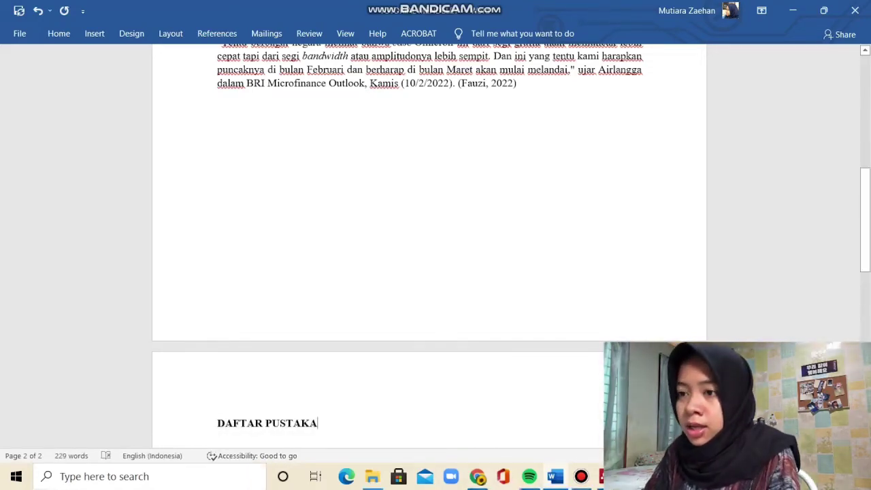
Insert the Mendeley bibliography below the DAFTAR PUSTAKA heading and review it against the cited text.
{"action": "key", "text": "Return"}
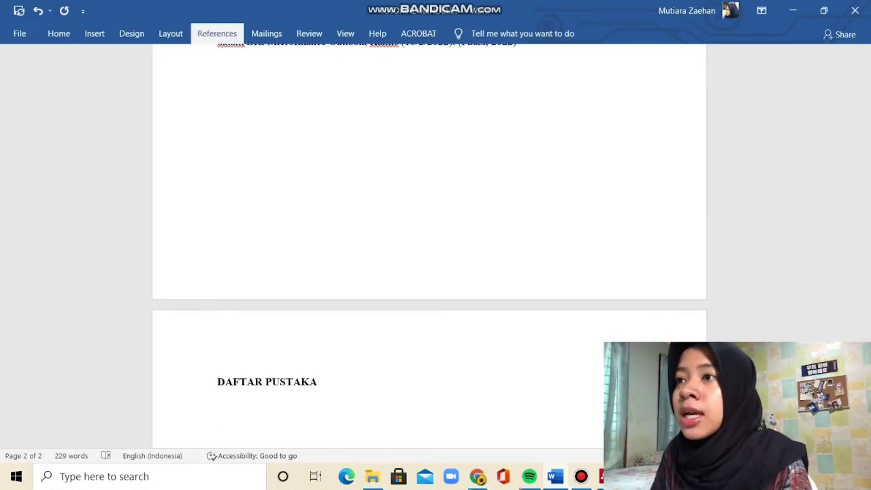
{"action": "left_click", "coordinate": [217, 33]}
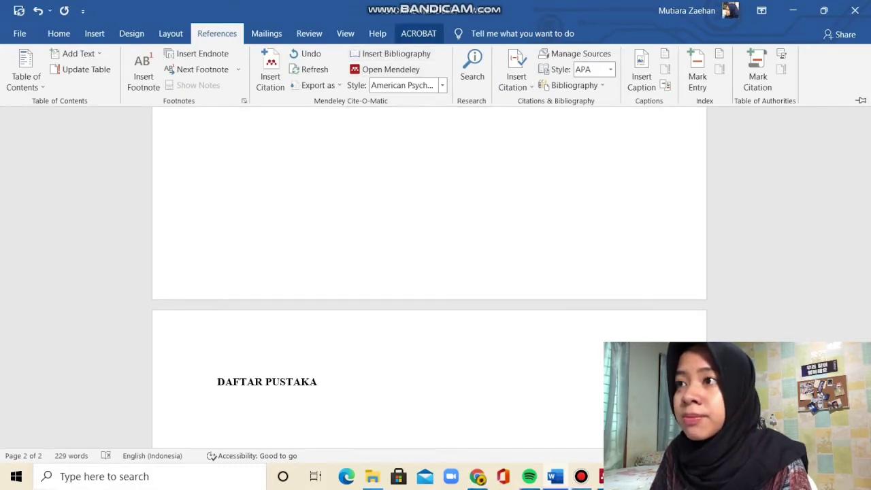
{"action": "left_click", "coordinate": [391, 53]}
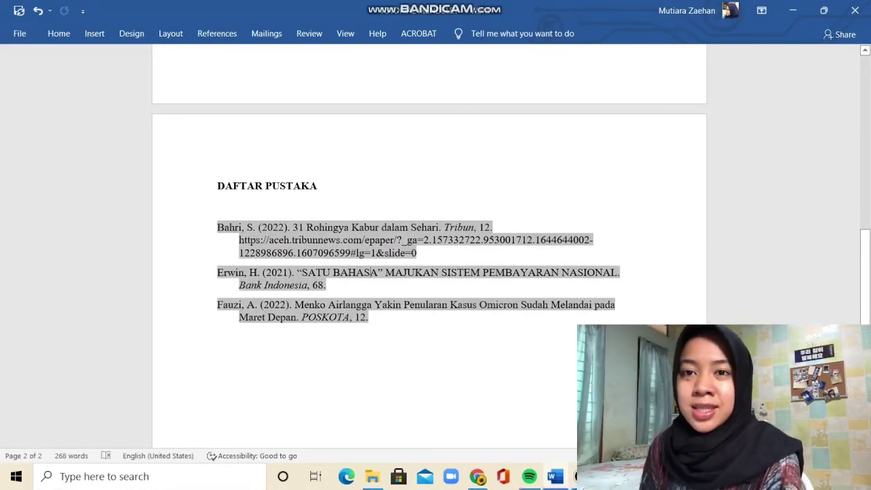
{"action": "scroll", "coordinate": [429, 272], "scroll_direction": "up", "scroll_amount": 5}
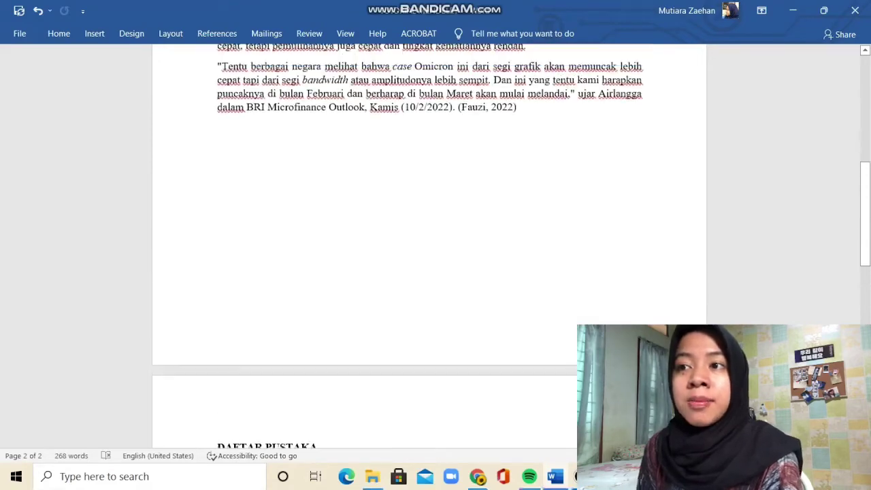
{"action": "scroll", "coordinate": [428, 272], "scroll_direction": "up", "scroll_amount": 5}
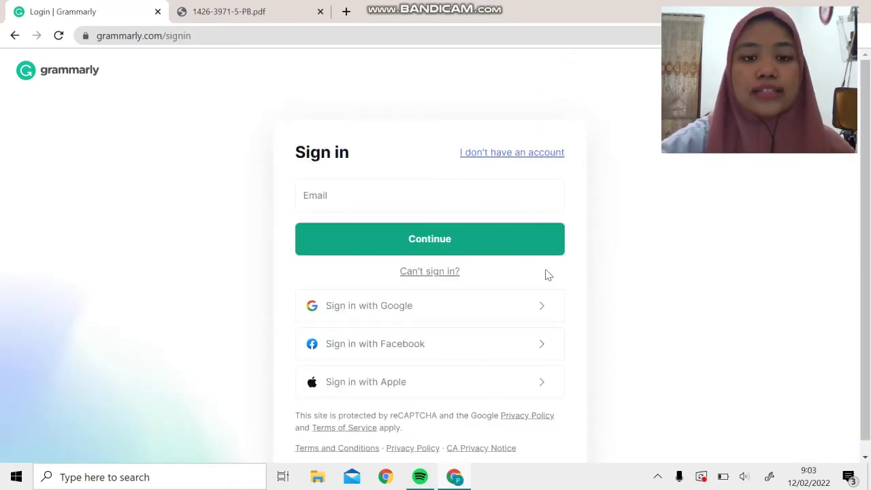
Switch to Grammarly in the browser, sign in with the Google account, and display the documents area.
{"action": "left_click", "coordinate": [423, 306]}
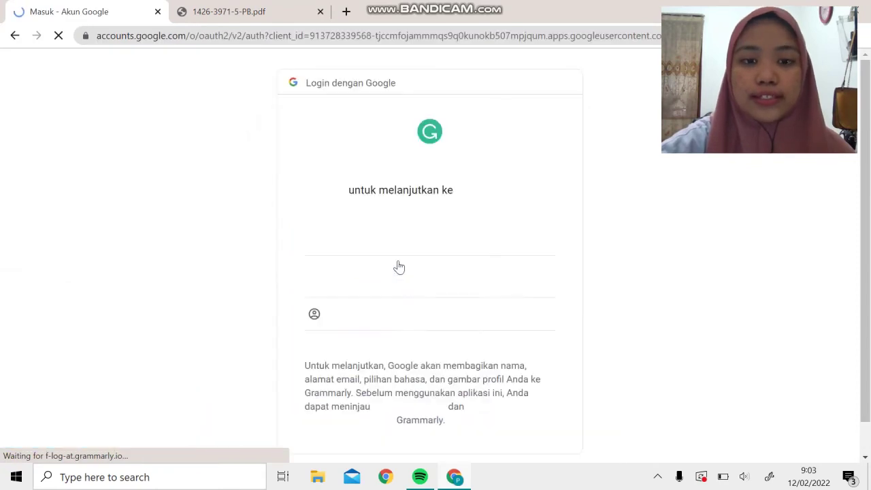
{"action": "left_click", "coordinate": [390, 232]}
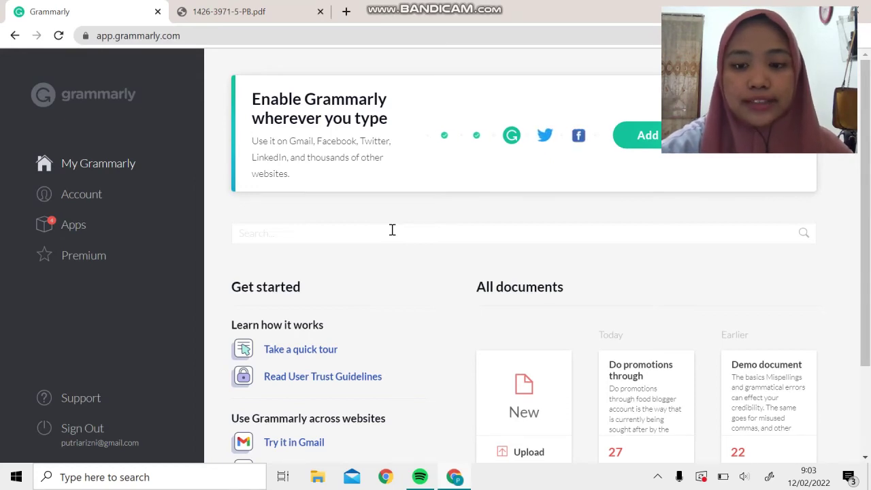
{"action": "scroll", "coordinate": [533, 339], "scroll_direction": "down", "scroll_amount": 1}
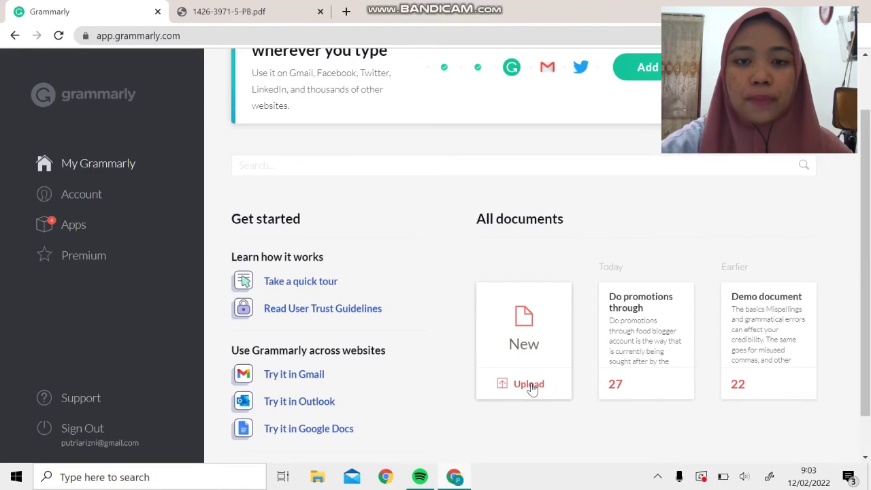
Create a new Grammarly document and bring up the English abstract in 1426-3971-5-PB.pdf.
{"action": "left_click", "coordinate": [538, 329]}
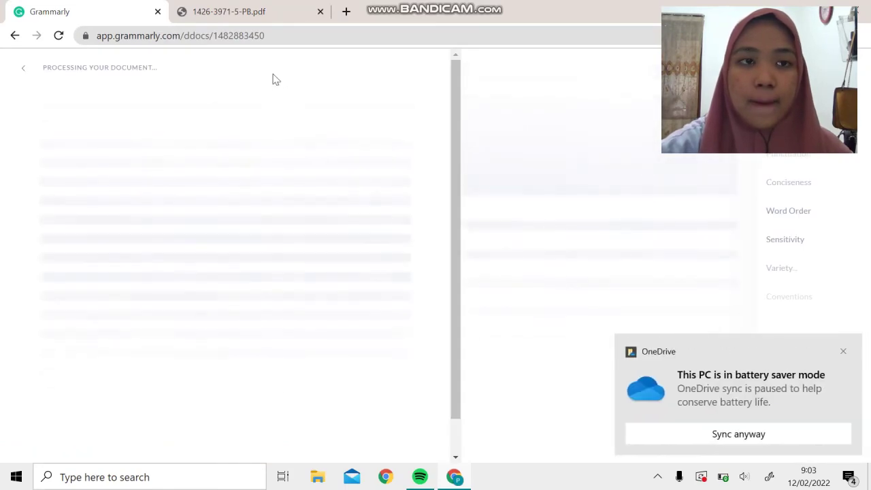
{"action": "left_click", "coordinate": [258, 11]}
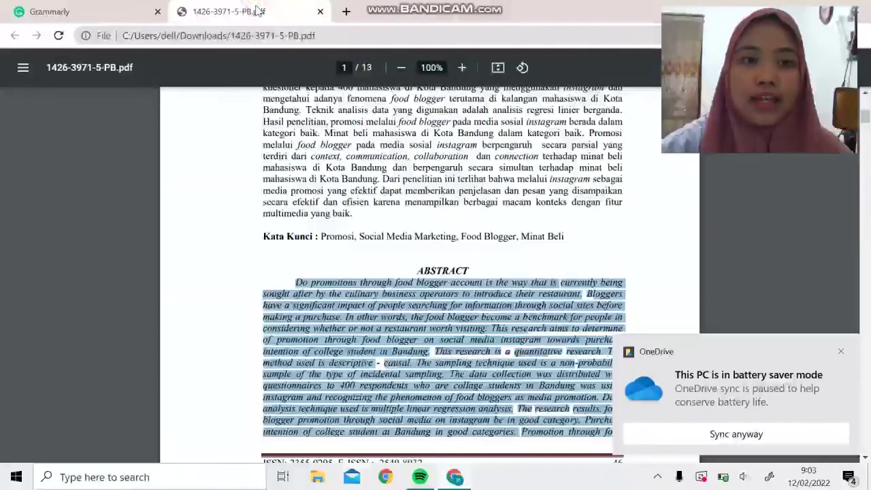
{"action": "left_click", "coordinate": [401, 312]}
{"action": "scroll", "coordinate": [398, 307], "scroll_direction": "up", "scroll_amount": 5}
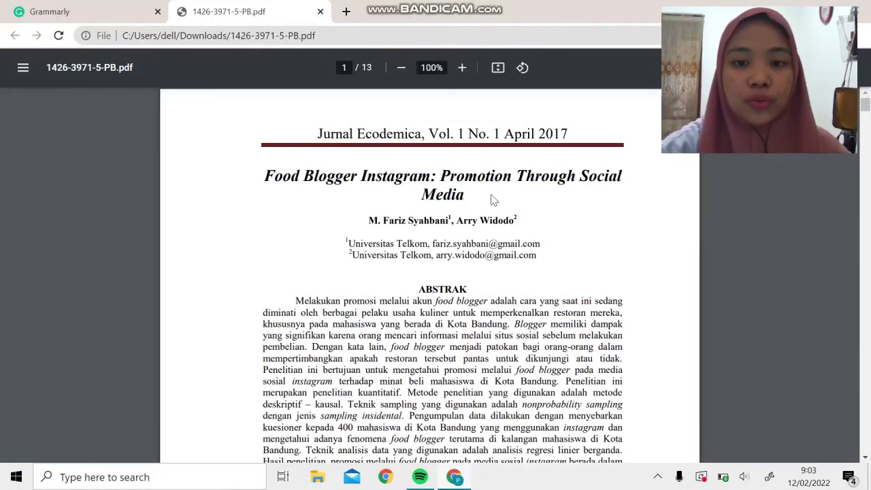
{"action": "scroll", "coordinate": [382, 242], "scroll_direction": "down", "scroll_amount": 5}
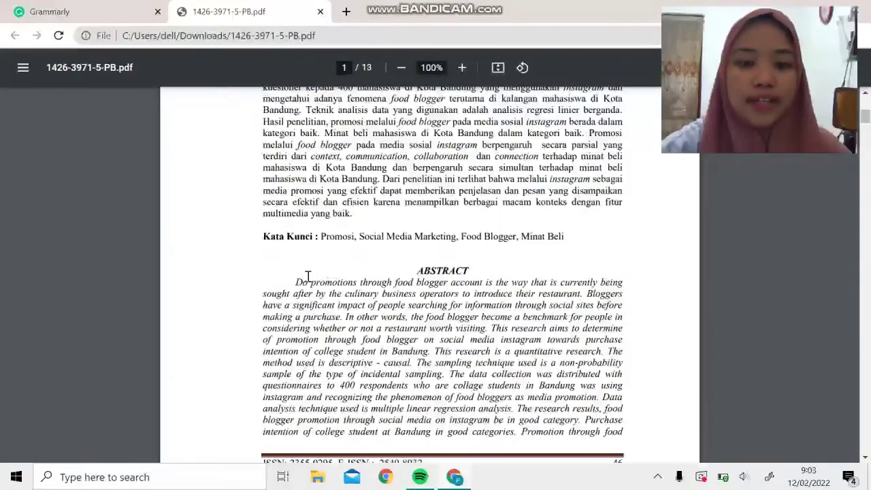
Copy the English abstract from "Do promotions" through "in good categories." and paste it into the new Grammarly document.
{"action": "left_click_drag", "start_coordinate": [296, 281], "coordinate": [517, 431]}
{"action": "right_click", "coordinate": [456, 356]}
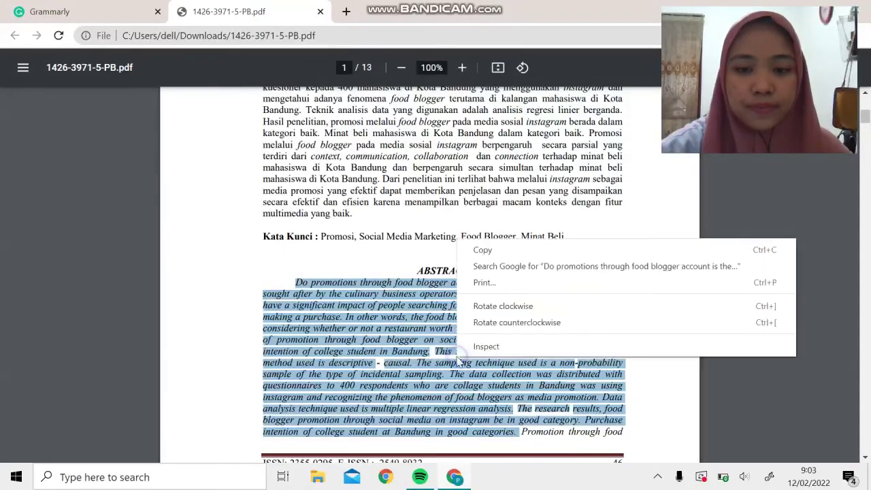
{"action": "left_click", "coordinate": [483, 250]}
{"action": "left_click", "coordinate": [53, 12]}
{"action": "left_click", "coordinate": [149, 156]}
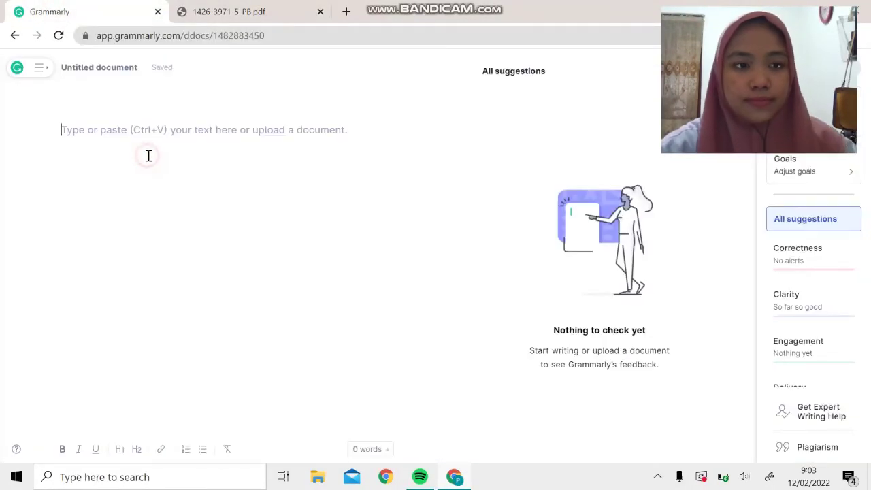
{"action": "key", "text": "ctrl+v"}
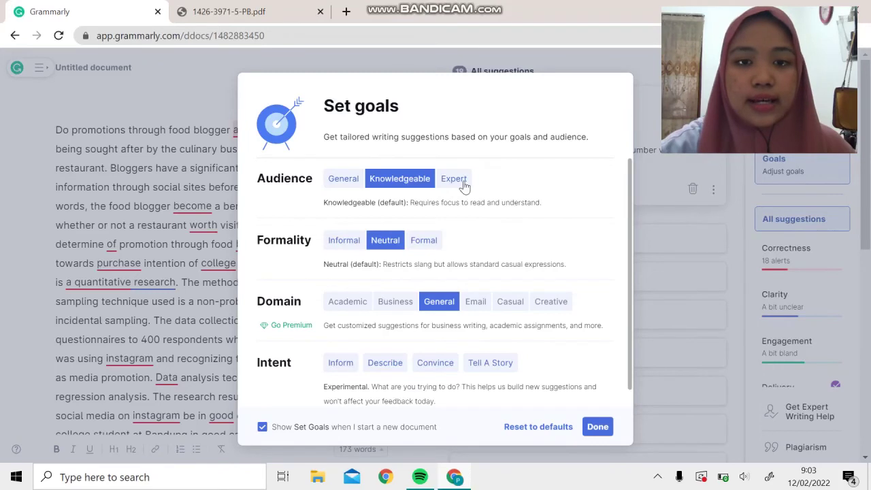
Set the writing goals to an Expert audience and Formal formality, and apply them.
{"action": "left_click", "coordinate": [454, 179]}
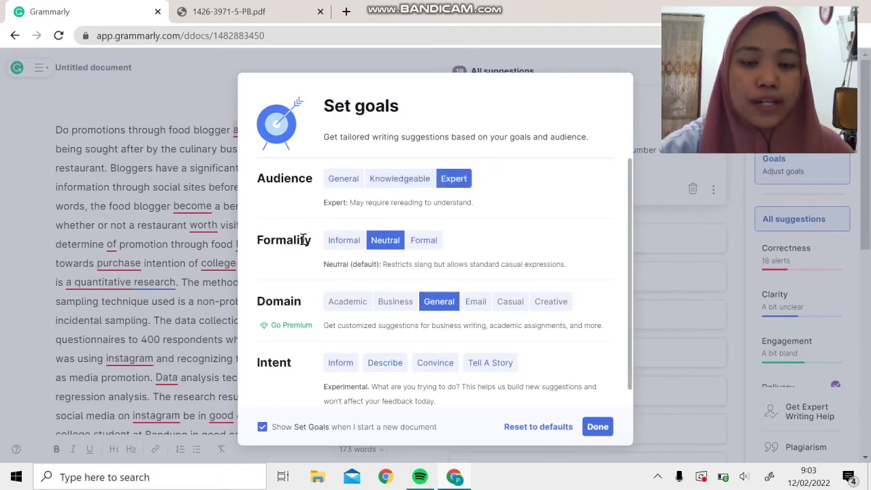
{"action": "left_click", "coordinate": [422, 241]}
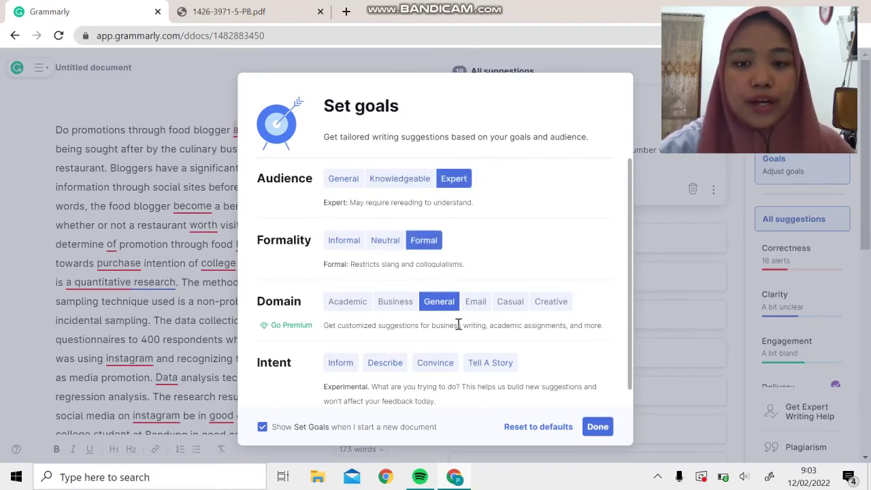
{"action": "left_click", "coordinate": [597, 427]}
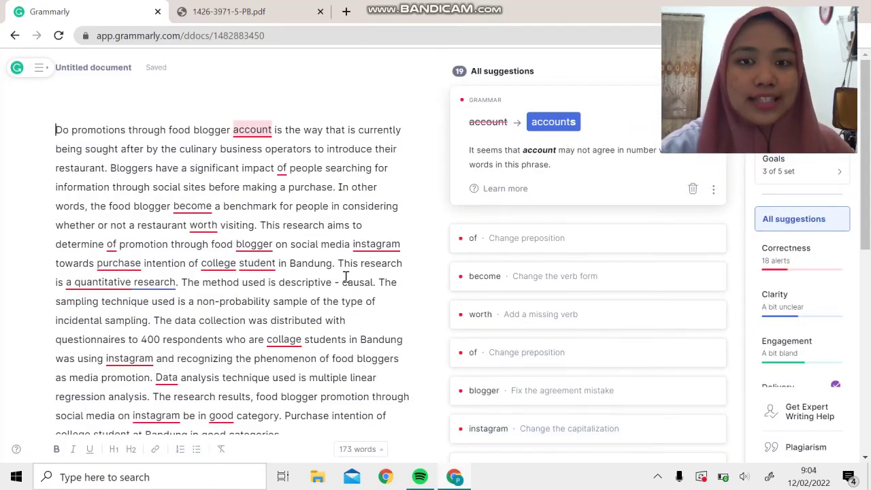
Accept the grammar correction of "account" to "accounts" and look through the remaining suggestions against the text.
{"action": "left_click", "coordinate": [577, 122]}
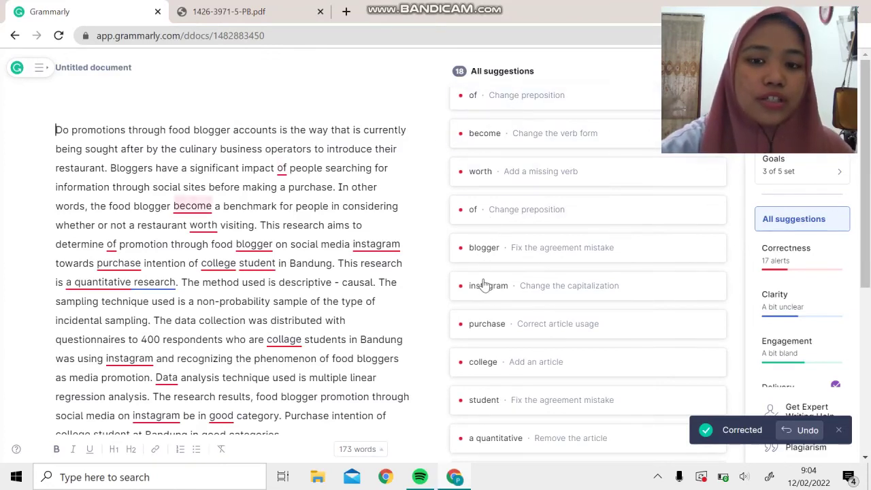
{"action": "scroll", "coordinate": [336, 283], "scroll_direction": "down", "scroll_amount": 1}
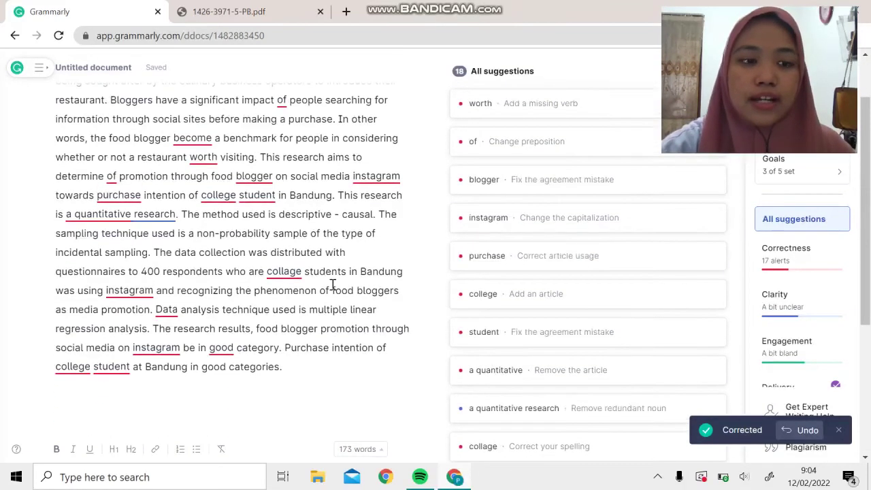
{"action": "scroll", "coordinate": [332, 284], "scroll_direction": "up", "scroll_amount": 1}
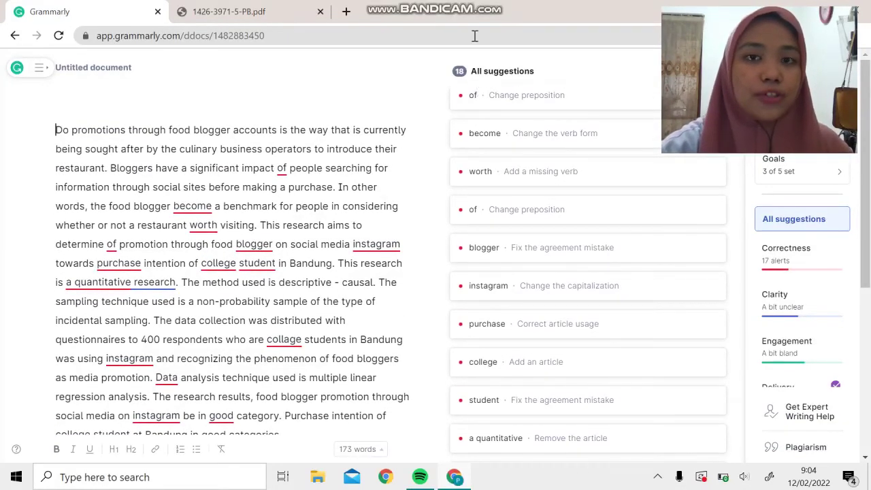
{"action": "mouse_move", "coordinate": [461, 7]}
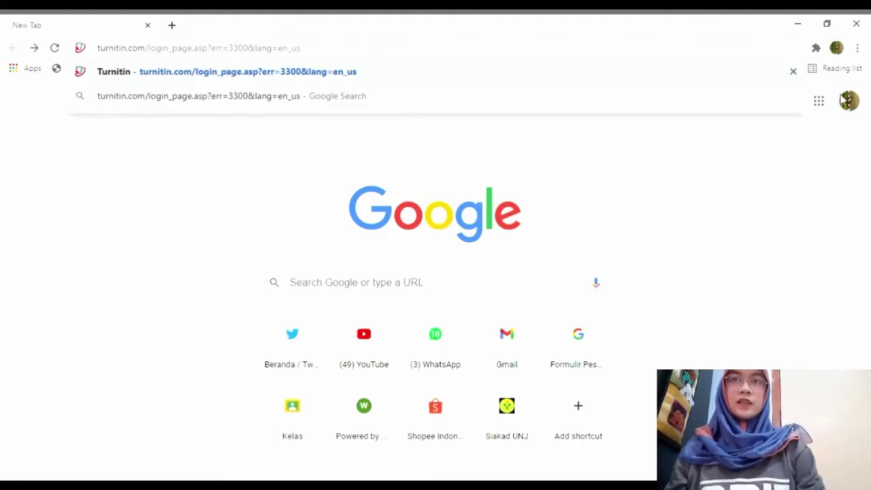
Switch to the Turnitin login page and log in with the account's e-mail address and password.
{"action": "key", "text": "Return"}
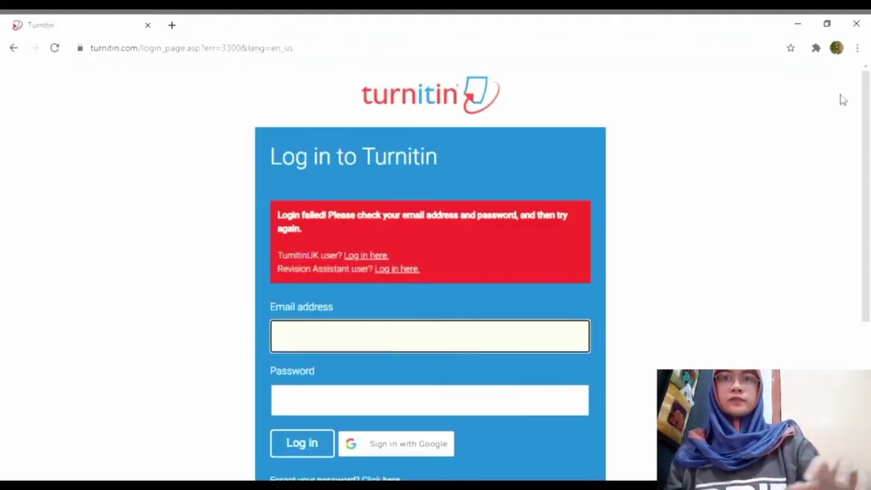
{"action": "key", "text": "ctrl+v"}
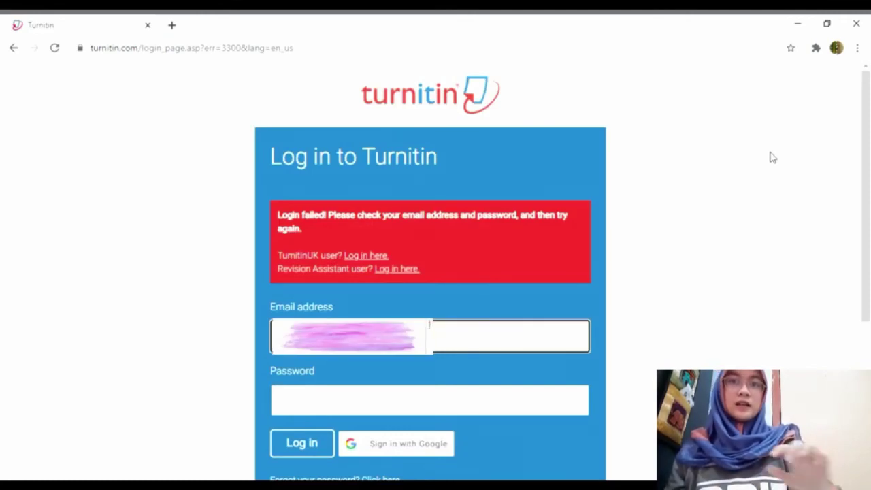
{"action": "left_click", "coordinate": [430, 410]}
{"action": "type", "text": "••••••••"}
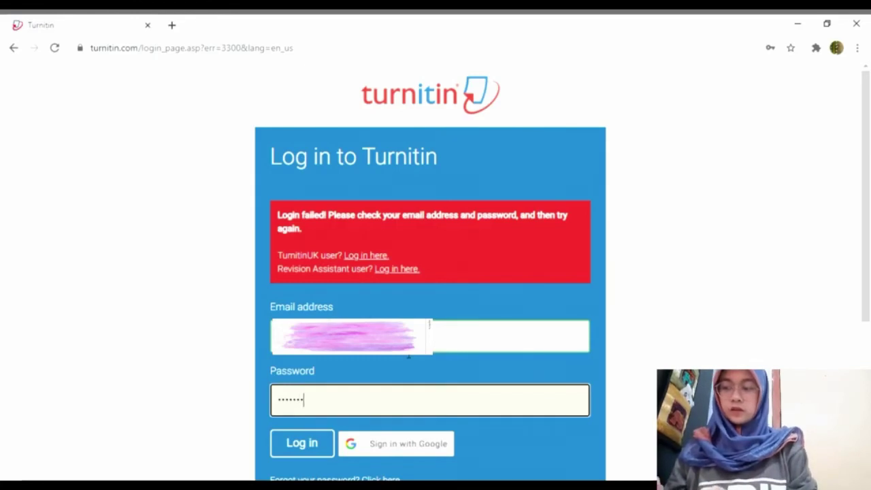
{"action": "key", "text": "Return"}
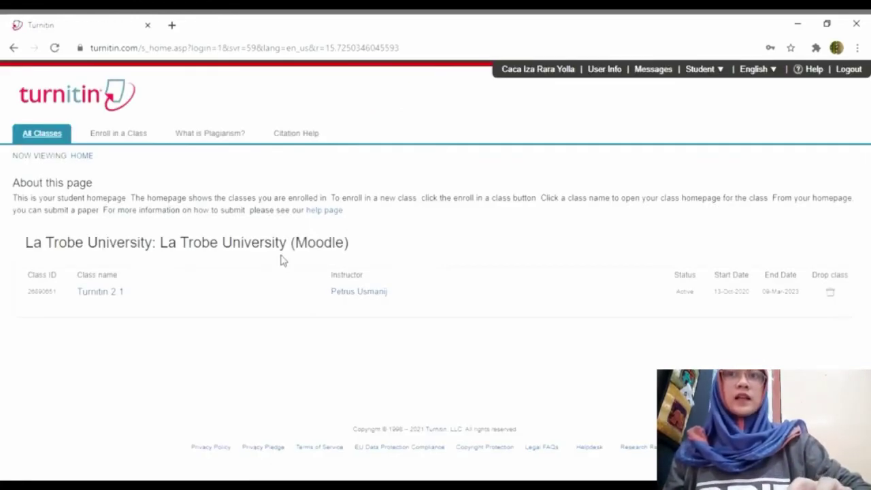
Open the Turnitin 2.1 class and start a submission for the Cek 2 assignment.
{"action": "left_click", "coordinate": [99, 292]}
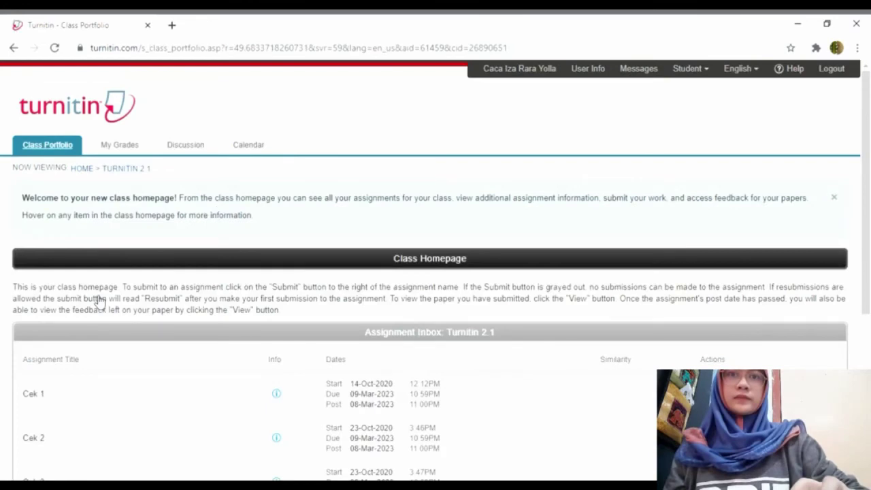
{"action": "scroll", "coordinate": [414, 241], "scroll_direction": "down", "scroll_amount": 3}
{"action": "scroll", "coordinate": [416, 242], "scroll_direction": "down", "scroll_amount": 2}
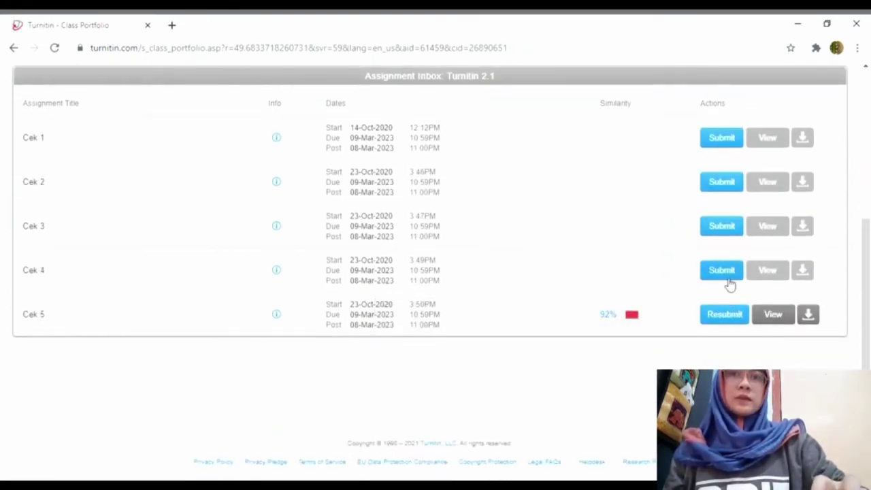
{"action": "left_click", "coordinate": [725, 181]}
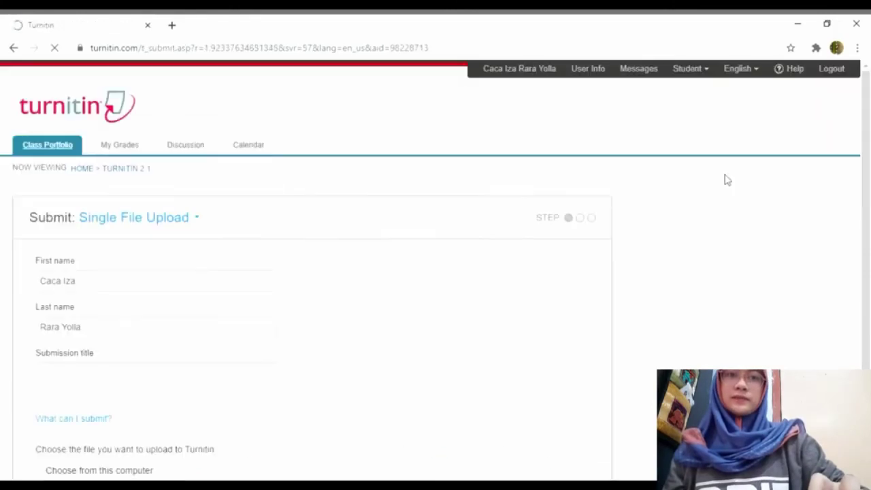
Enter "Test" as the submission title and check the prefilled first and last name fields.
{"action": "scroll", "coordinate": [198, 332], "scroll_direction": "down", "scroll_amount": 2}
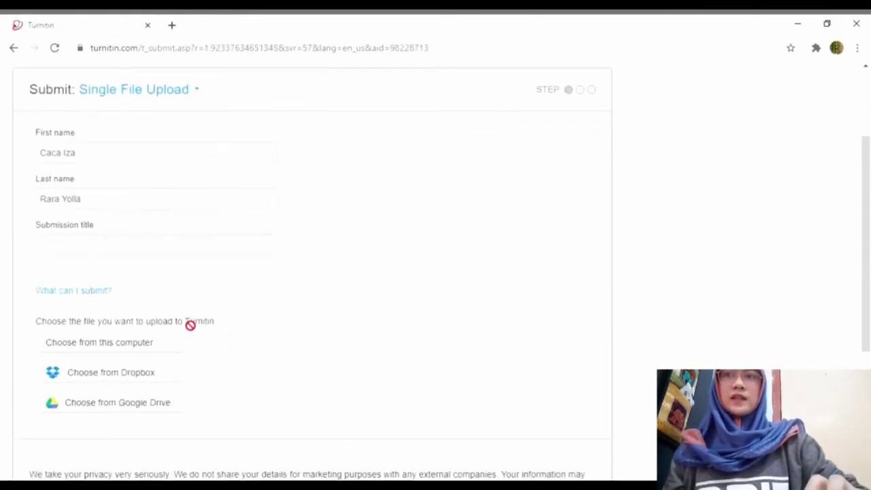
{"action": "left_click", "coordinate": [166, 249]}
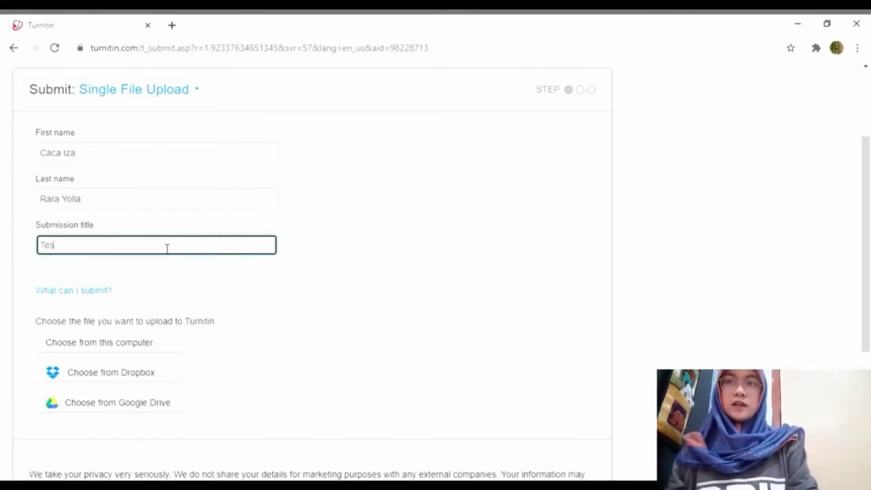
{"action": "left_click", "coordinate": [233, 160]}
{"action": "left_click", "coordinate": [211, 203]}
{"action": "scroll", "coordinate": [197, 231], "scroll_direction": "down", "scroll_amount": 3}
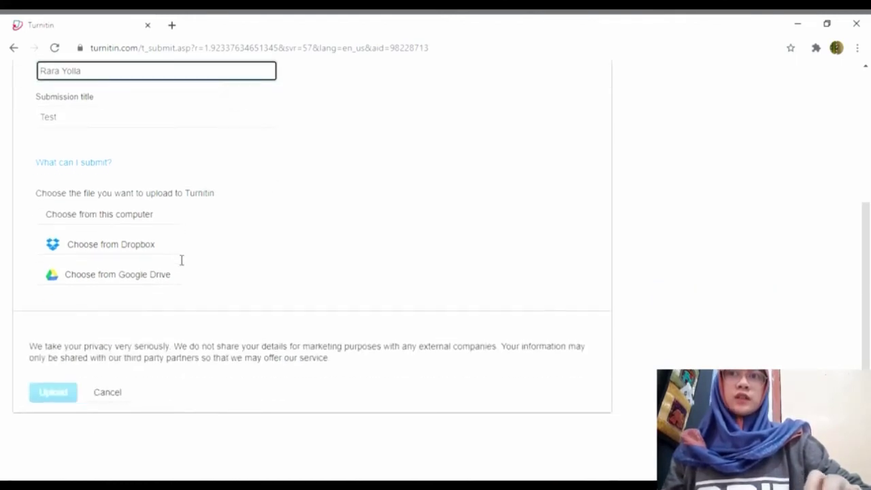
Choose Jurnal Cek Turnitin.pdf from this computer as the submission file and upload it.
{"action": "left_click", "coordinate": [157, 222]}
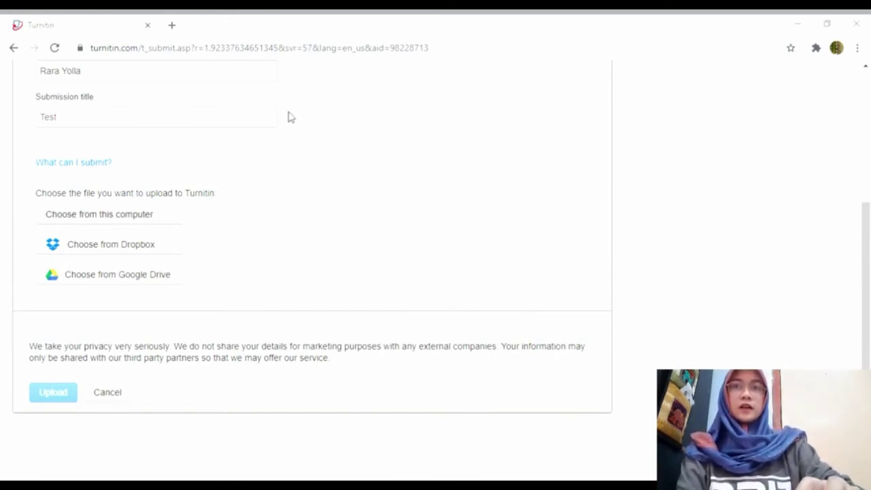
{"action": "double_click", "coordinate": [322, 309]}
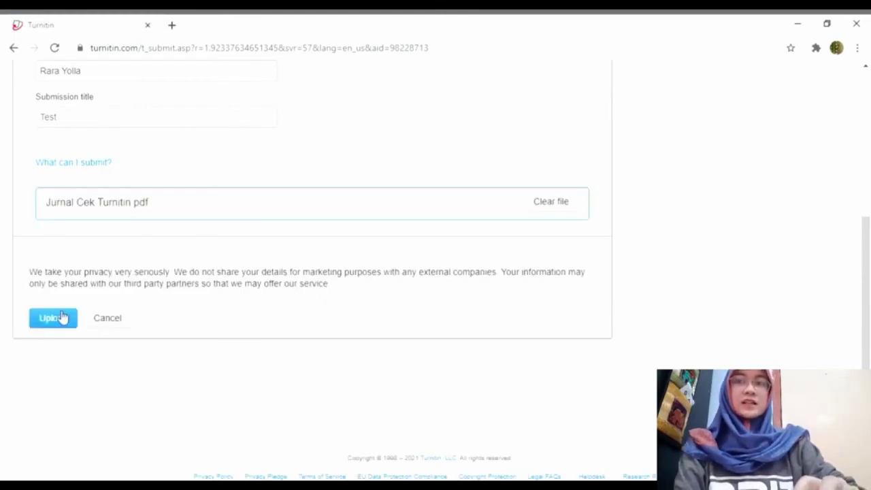
{"action": "left_click", "coordinate": [60, 318]}
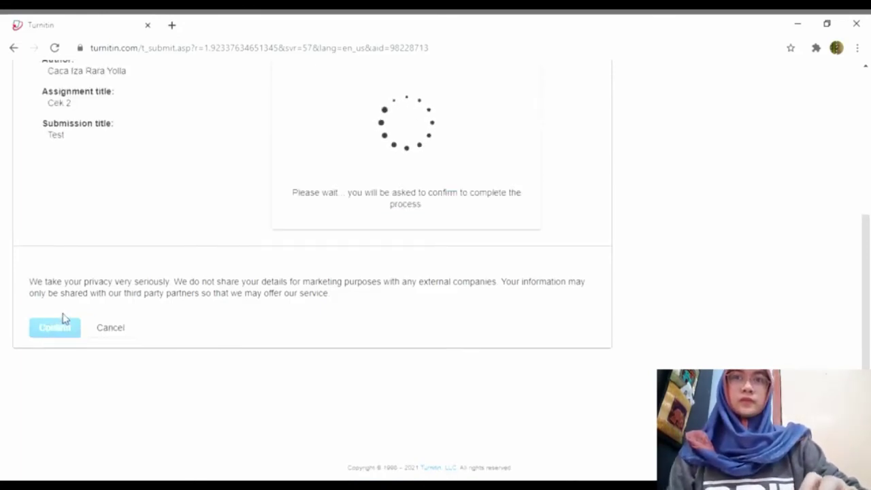
Check the uploaded file's details and preview, confirm the Cek 2 submission, and look over the digital receipt.
{"action": "scroll", "coordinate": [256, 267], "scroll_direction": "up", "scroll_amount": 1}
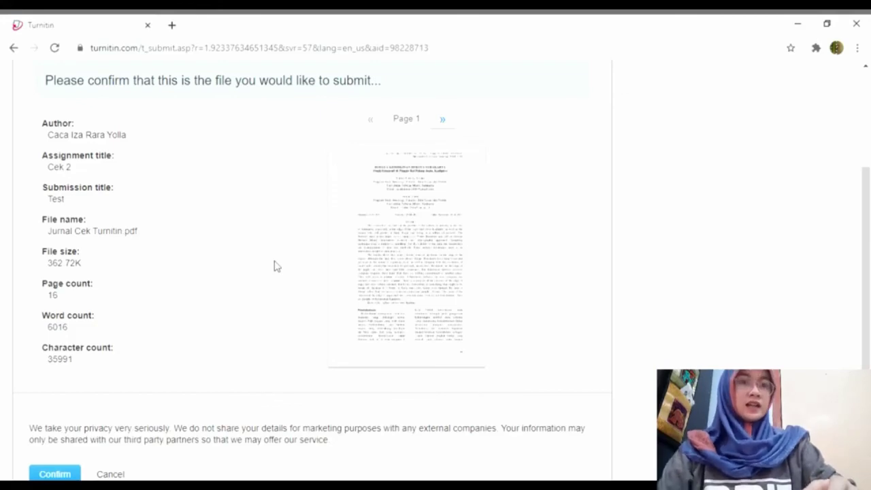
{"action": "scroll", "coordinate": [275, 266], "scroll_direction": "down", "scroll_amount": 2}
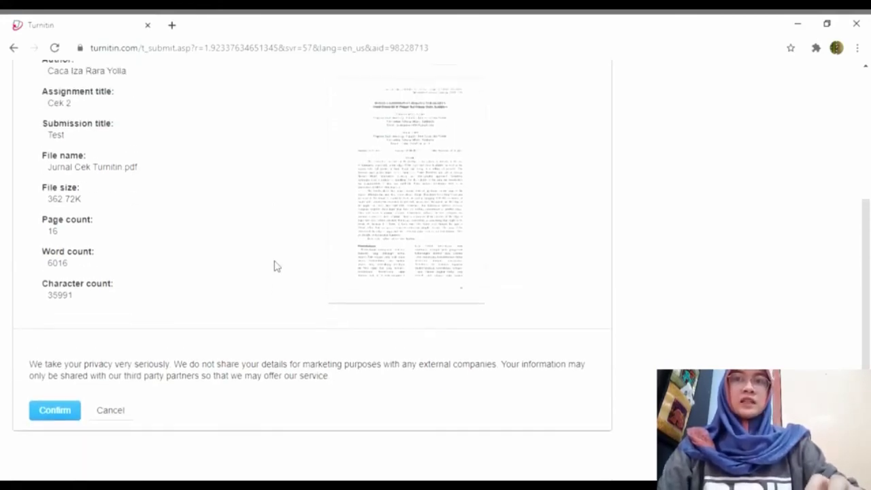
{"action": "left_click", "coordinate": [54, 417]}
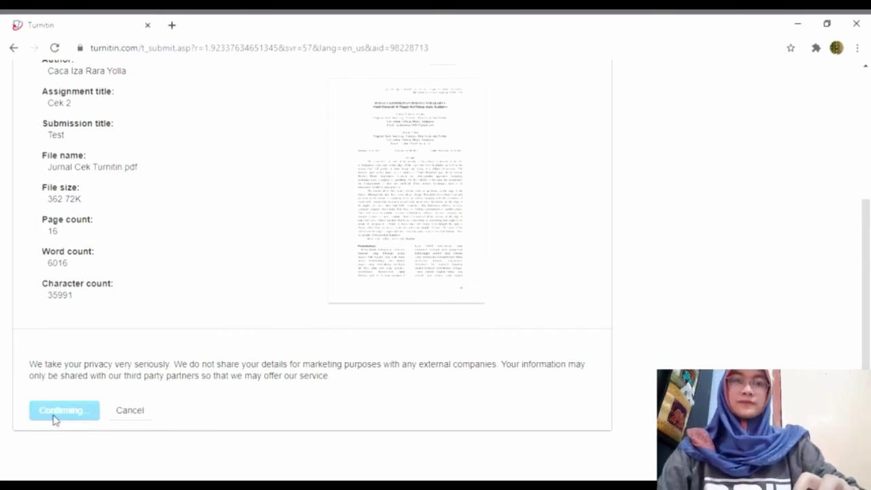
{"action": "scroll", "coordinate": [82, 381], "scroll_direction": "up", "scroll_amount": 4}
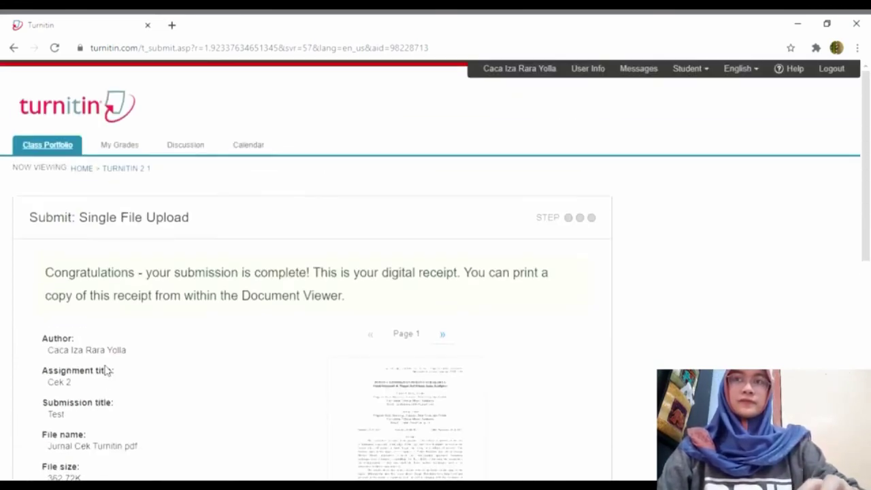
{"action": "scroll", "coordinate": [106, 370], "scroll_direction": "down", "scroll_amount": 4}
{"action": "scroll", "coordinate": [105, 368], "scroll_direction": "up", "scroll_amount": 4}
Return to the class portfolio and check the similarity score of the Cek 2 submission in the assignment inbox.
{"action": "left_click", "coordinate": [64, 152]}
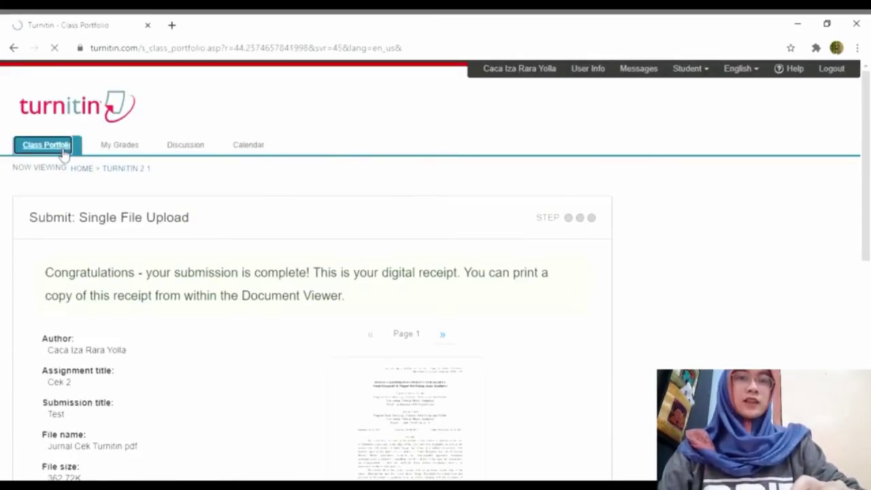
{"action": "scroll", "coordinate": [347, 218], "scroll_direction": "down", "scroll_amount": 5}
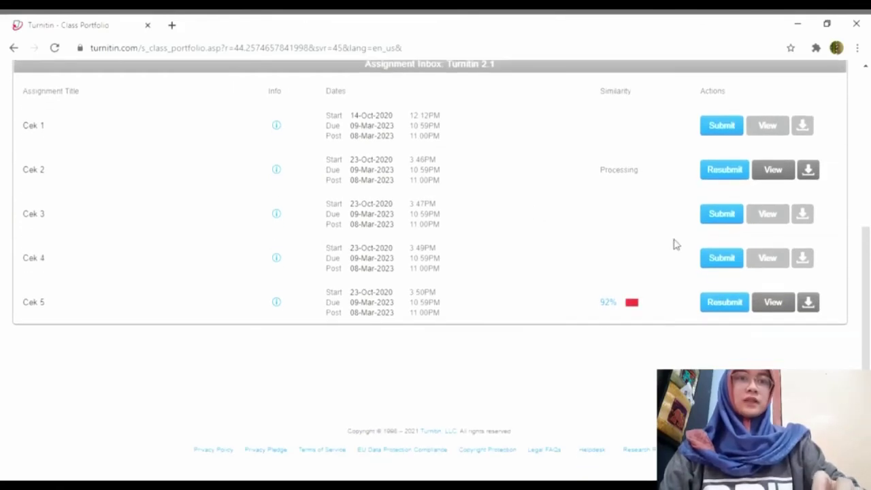
{"action": "mouse_move", "coordinate": [627, 311]}
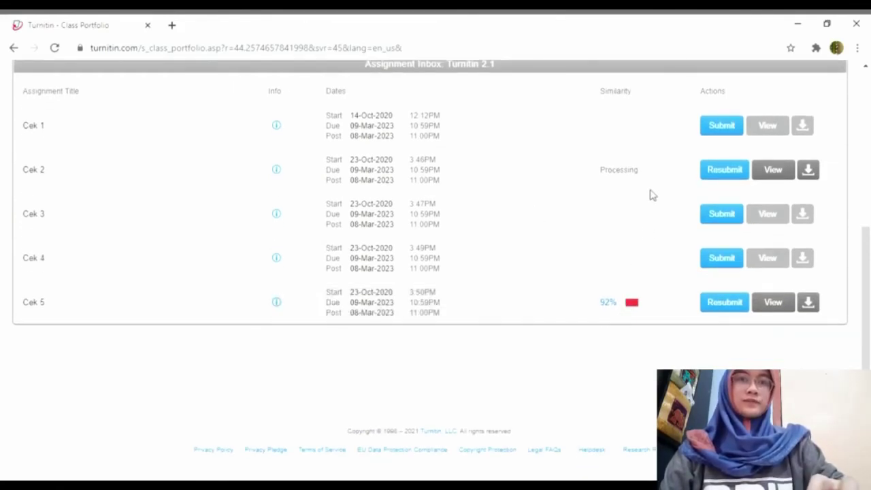
{"action": "scroll", "coordinate": [608, 182], "scroll_direction": "up", "scroll_amount": 2}
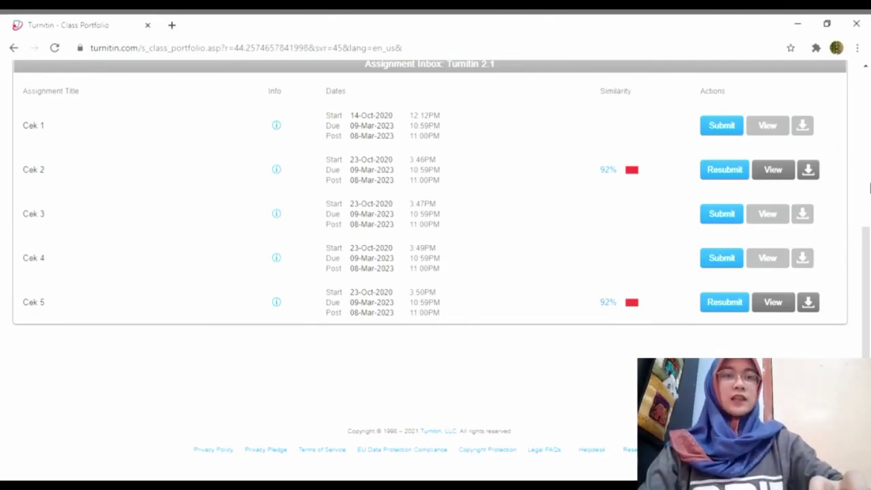
Open the Cek 2 submission's similarity report and examine the highlighted matches from the first page to the last.
{"action": "left_click", "coordinate": [774, 172]}
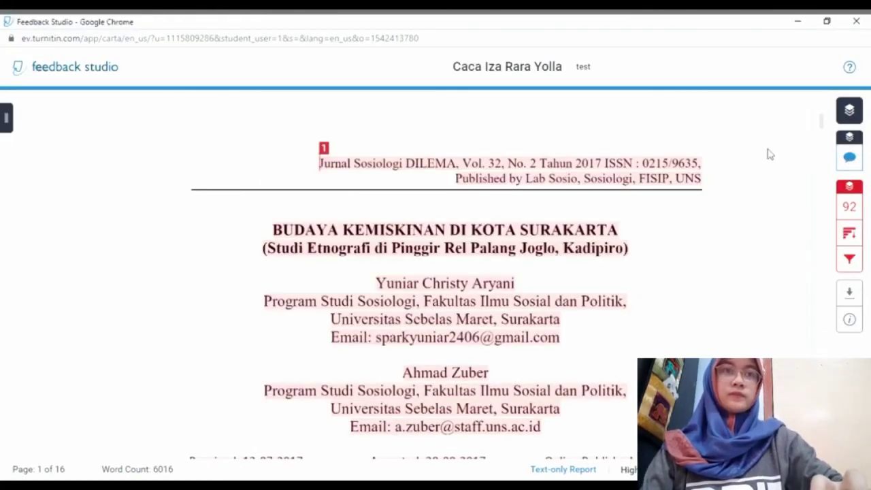
{"action": "scroll", "coordinate": [768, 169], "scroll_direction": "down", "scroll_amount": 6}
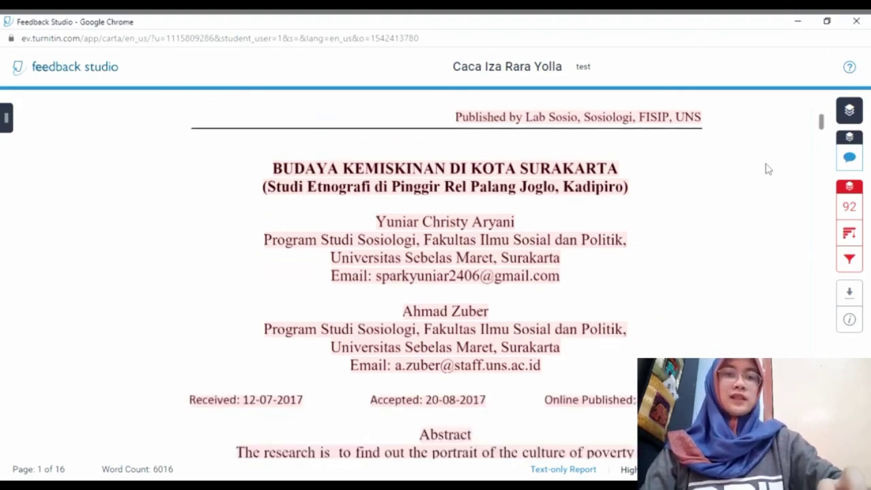
{"action": "scroll", "coordinate": [768, 169], "scroll_direction": "down", "scroll_amount": 2}
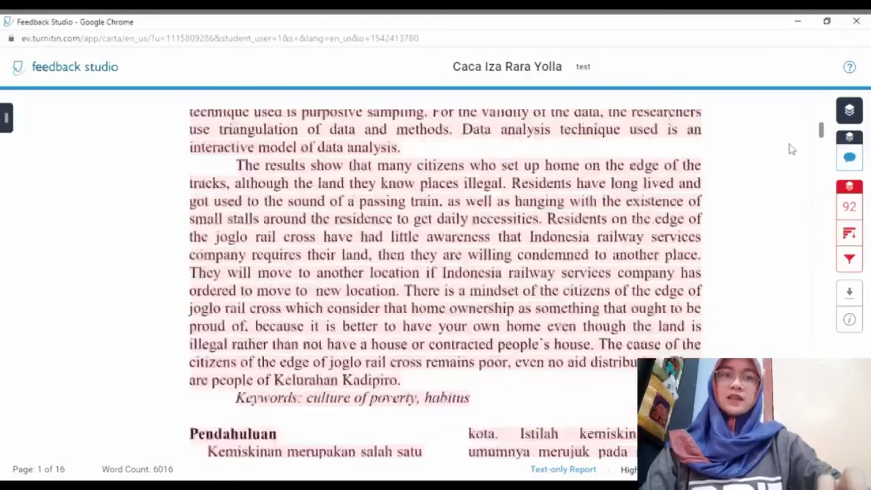
{"action": "left_click_drag", "start_coordinate": [820, 132], "coordinate": [817, 453]}
{"action": "scroll", "coordinate": [526, 189], "scroll_direction": "up", "scroll_amount": 4}
Download the current view of the similarity report and look through the pages of the resulting PDF.
{"action": "left_click", "coordinate": [848, 293]}
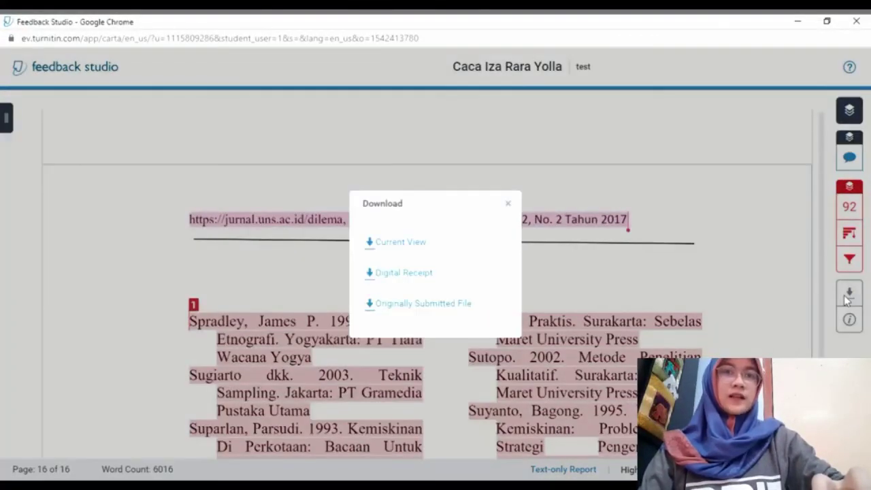
{"action": "left_click", "coordinate": [378, 243]}
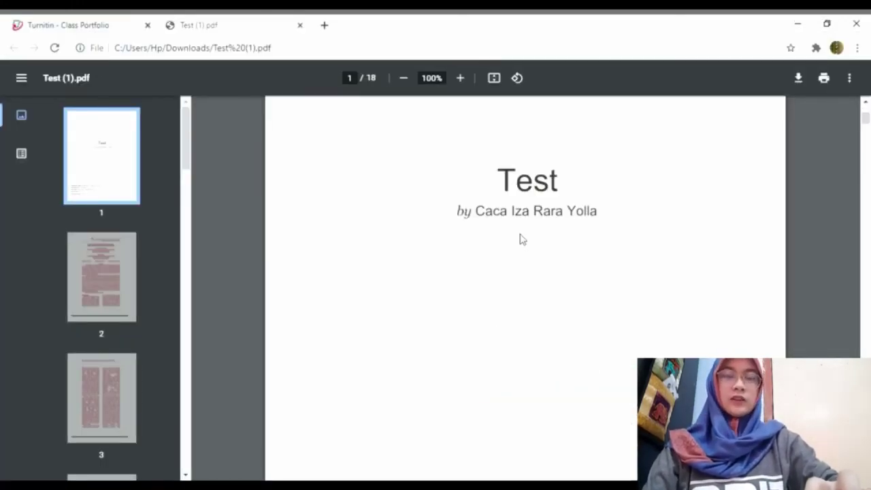
{"action": "scroll", "coordinate": [522, 238], "scroll_direction": "down", "scroll_amount": 20}
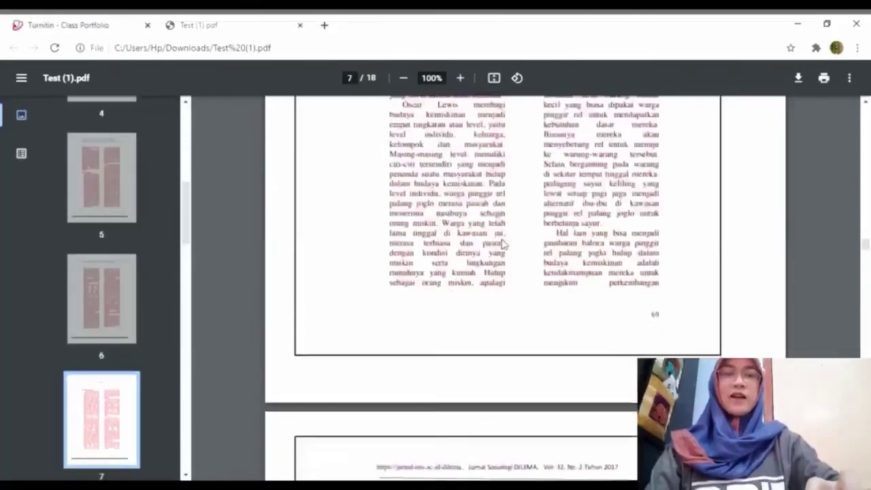
{"action": "scroll", "coordinate": [503, 242], "scroll_direction": "down", "scroll_amount": 20}
{"action": "scroll", "coordinate": [488, 253], "scroll_direction": "down", "scroll_amount": 20}
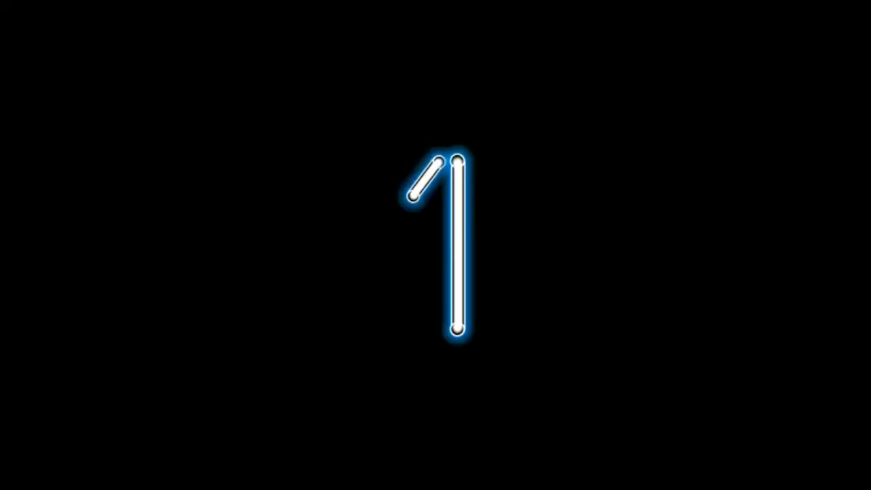